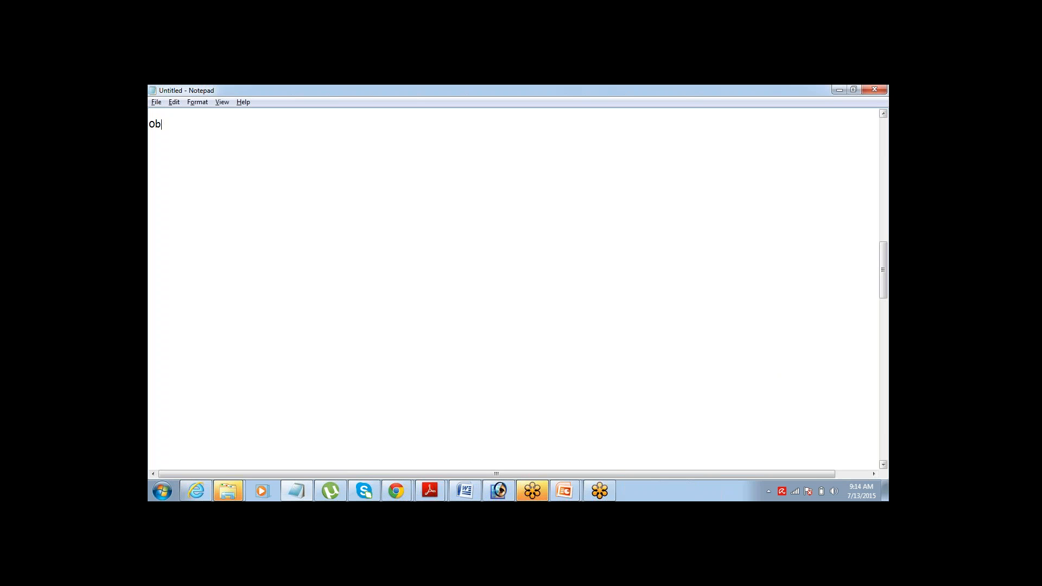
- Type the definitions Objects(DB Tables), Fields(Columns), Tab ( Button to access a Table) and App( Collection of Tabs)
{"action": "type", "text": "jects(DB Tables0"}
{"action": "key", "text": "BackSpace"}
{"action": "type", "text": ") "}
{"action": "type", "text": "F"}
{"action": "type", "text": "i"}
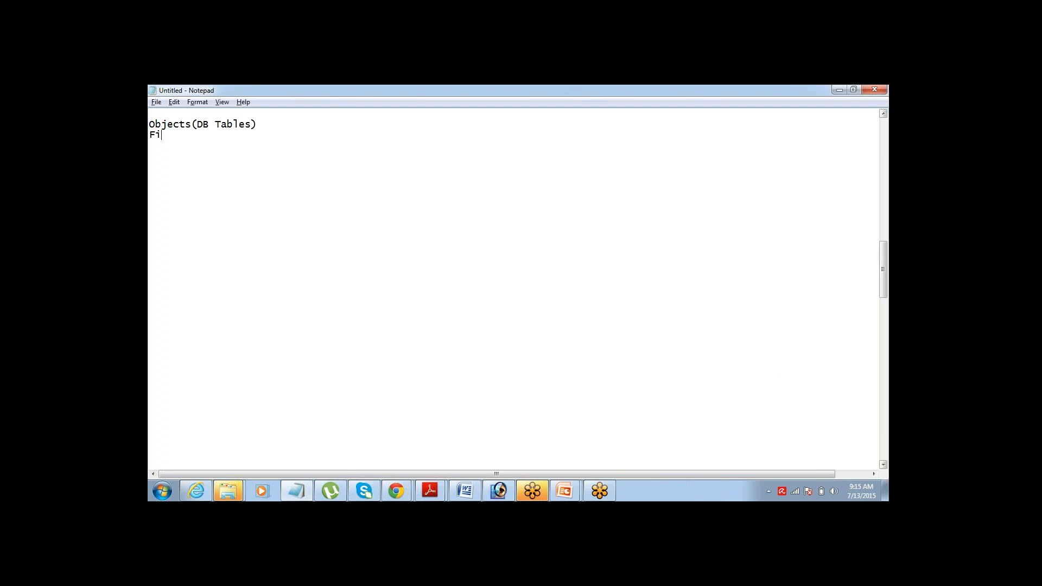
{"action": "type", "text": "elds(Columns)"}
{"action": "key", "text": "Return"}
{"action": "key", "text": "Return"}
{"action": "type", "text": "APp"}
{"action": "key", "text": "BackSpace"}
{"action": "key", "text": "BackSpace"}
{"action": "key", "text": "BackSpace"}
{"action": "type", "text": "Tab ("}
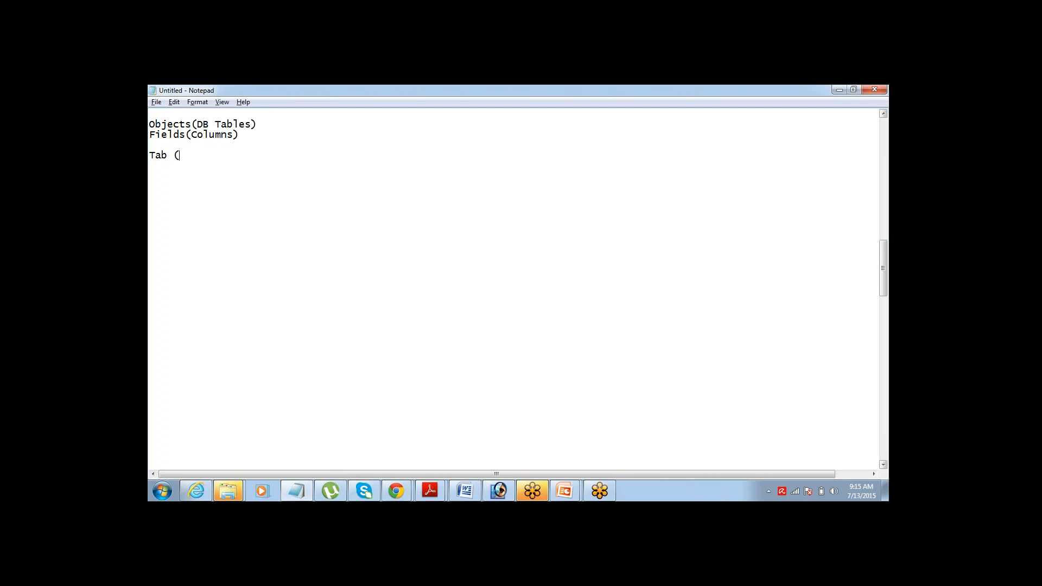
{"action": "type", "text": " Button to access a Table)"}
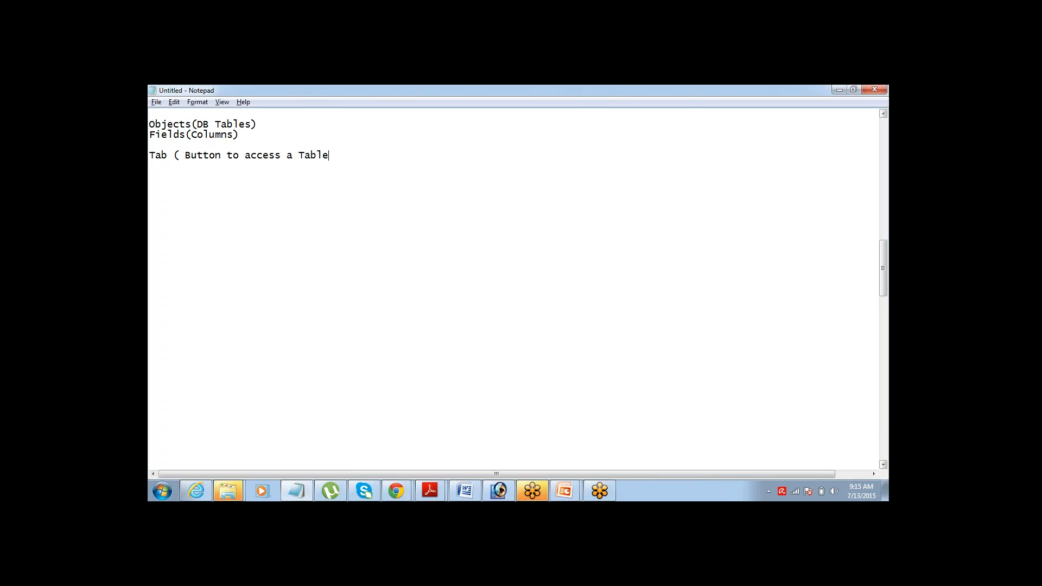
{"action": "key", "text": "Return"}
{"action": "type", "text": "App( Collection of Tabs)"}
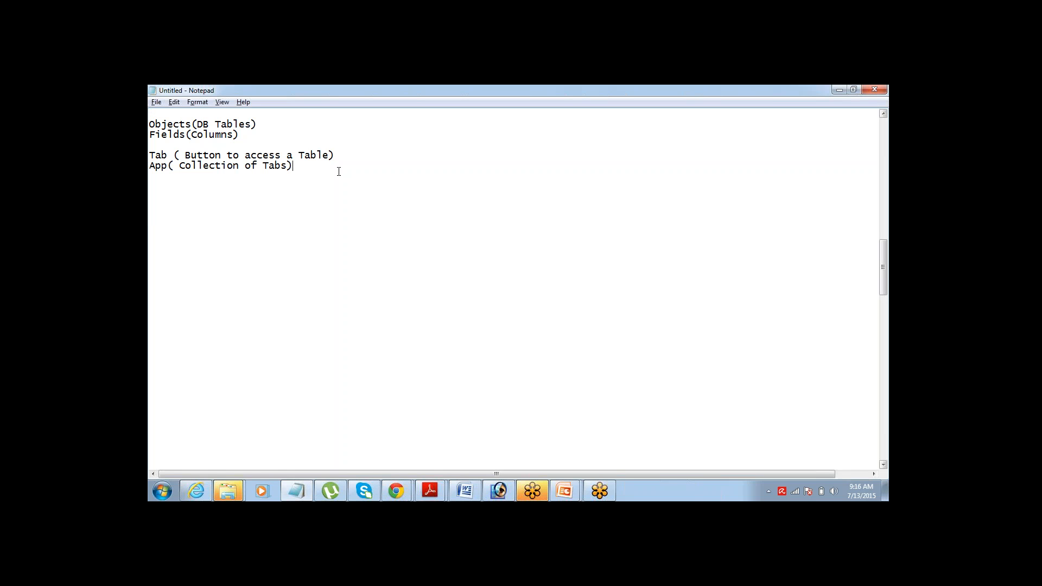
- Add the heading 'Project Management App' below the definitions
{"action": "key", "text": "Return"}
{"action": "key", "text": "Return"}
{"action": "type", "text": "Project Management App"}
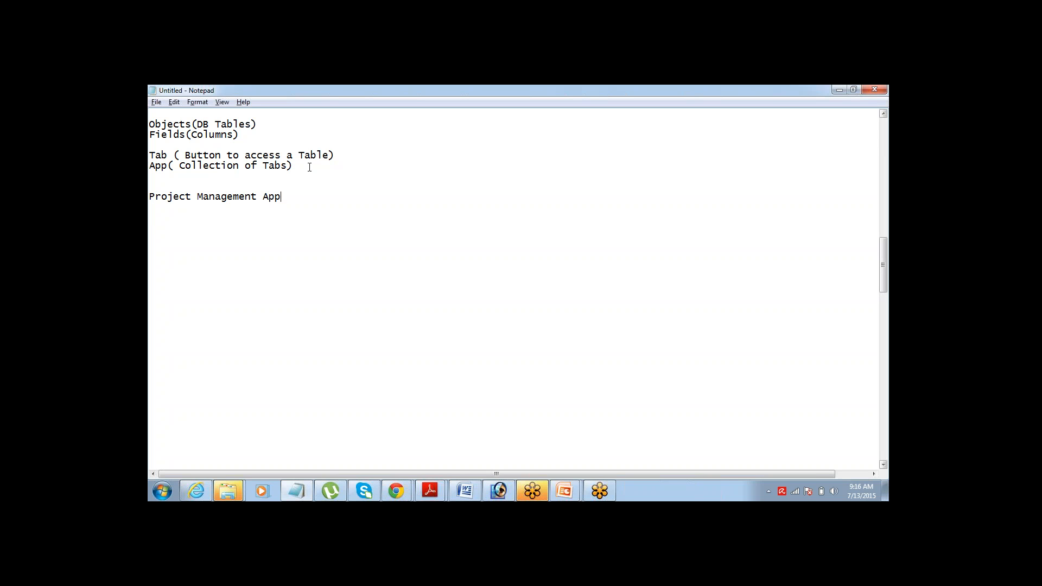
- Under the heading, list the steps 'Create An APp', 'Create Object' and 'Create Tab'
{"action": "left_click_drag", "start_coordinate": [309, 168], "coordinate": [149, 170]}
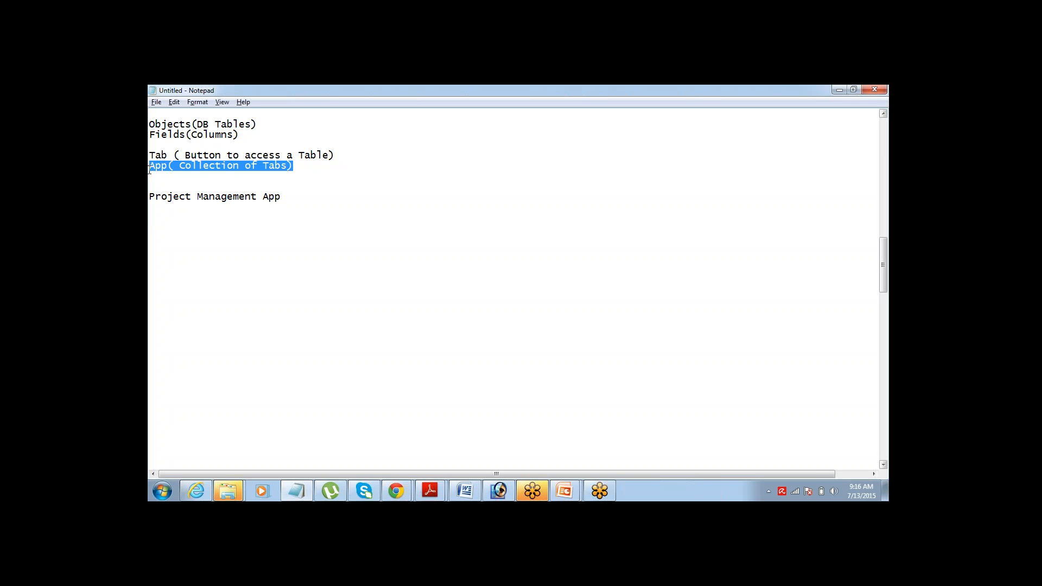
{"action": "left_click", "coordinate": [300, 200]}
{"action": "key", "text": "Return"}
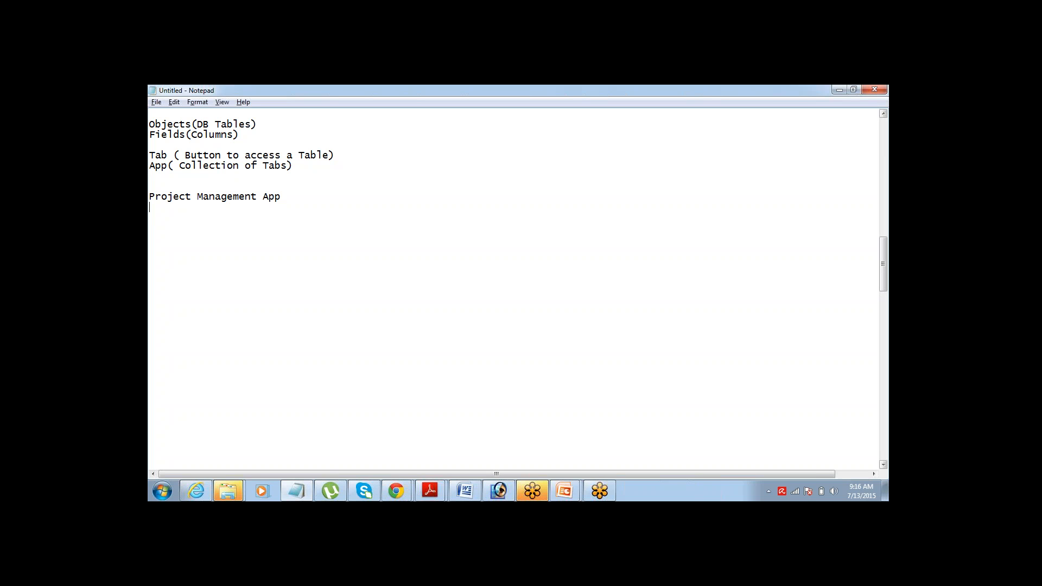
{"action": "type", "text": "Create An APp"}
{"action": "key", "text": "Return"}
{"action": "type", "text": "Creat"}
{"action": "key", "text": "BackSpace"}
{"action": "key", "text": "BackSpace"}
{"action": "type", "text": "ate Ob"}
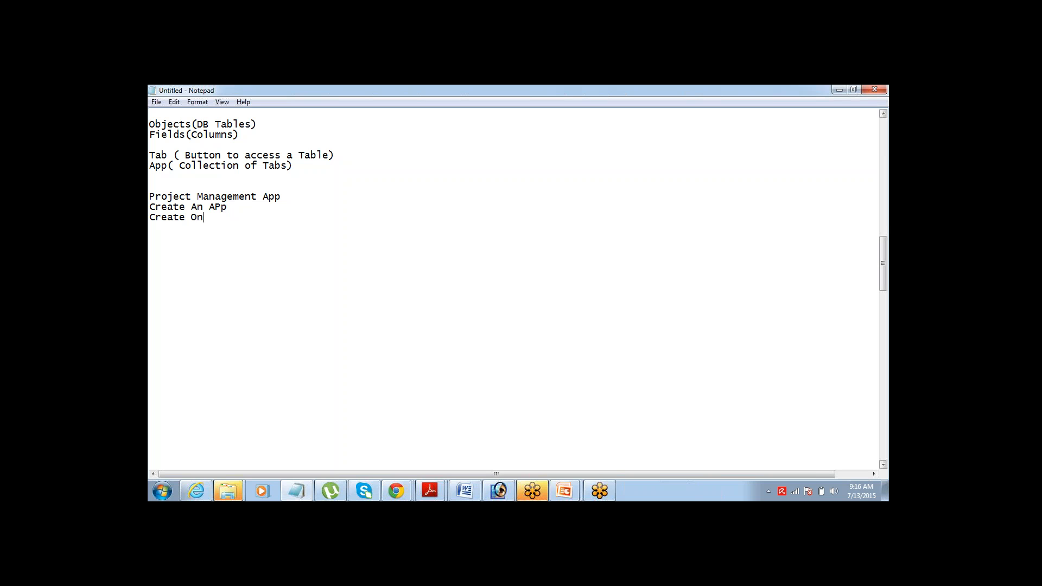
{"action": "key", "text": "BackSpace"}
{"action": "type", "text": "bject "}
{"action": "type", "text": "Creae"}
{"action": "key", "text": "BackSpace"}
{"action": "type", "text": "te Tab"}
- Add the step 'Put the Tab in App' on a new line
{"action": "key", "text": "Return"}
{"action": "type", "text": "A"}
{"action": "key", "text": "BackSpace"}
{"action": "type", "text": "Put the Ta"}
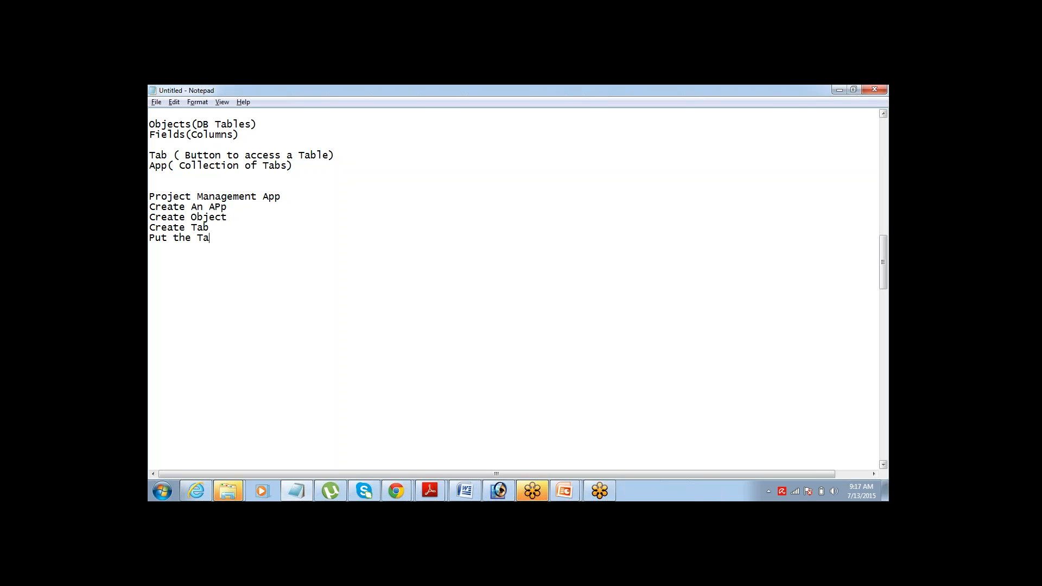
{"action": "type", "text": "b in App"}
{"action": "key", "text": "BackSpace"}
{"action": "key", "text": "BackSpace"}
{"action": "type", "text": "pp"}
- Duplicate the Create Object, Create Tab and Put the Tab in App lines below
{"action": "key", "text": "Up"}
{"action": "key", "text": "Up"}
{"action": "key", "text": "Up"}
{"action": "key", "text": "shift+Down"}
{"action": "key", "text": "shift+Down"}
{"action": "key", "text": "shift+Down"}
{"action": "key", "text": "ctrl+c"}
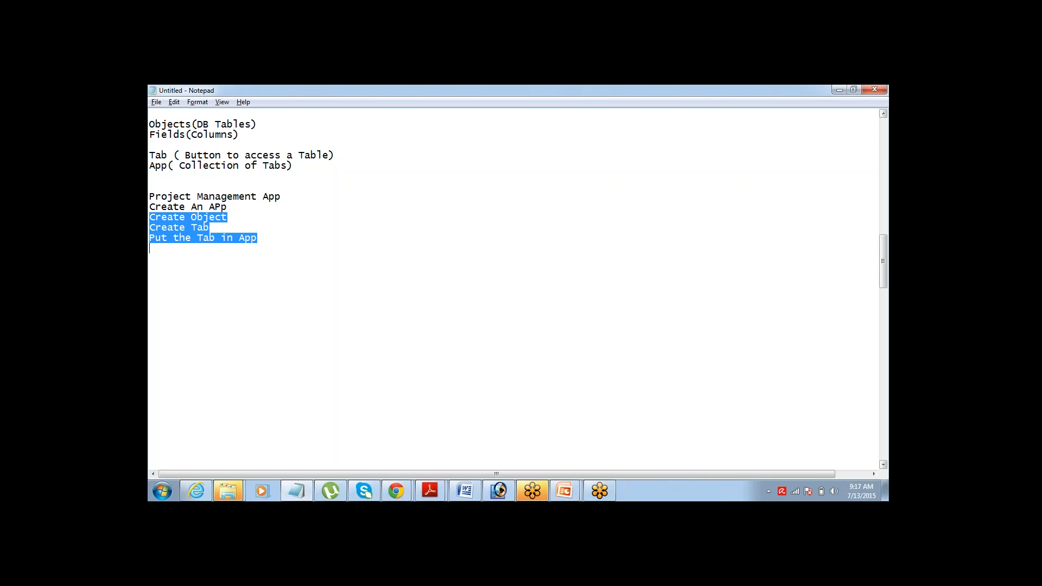
{"action": "key", "text": "Down"}
{"action": "key", "text": "Down"}
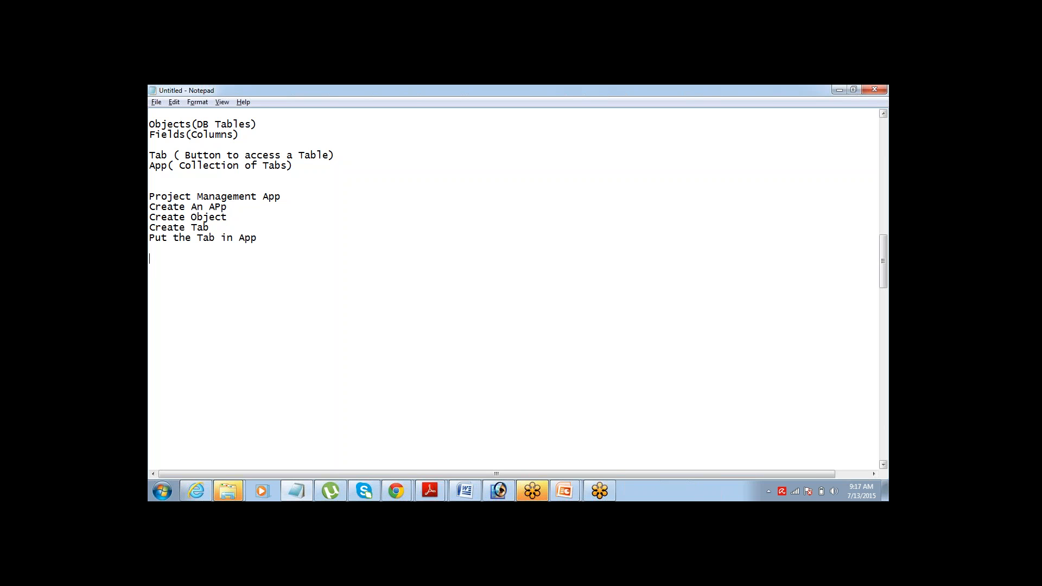
{"action": "key", "text": "ctrl+v"}
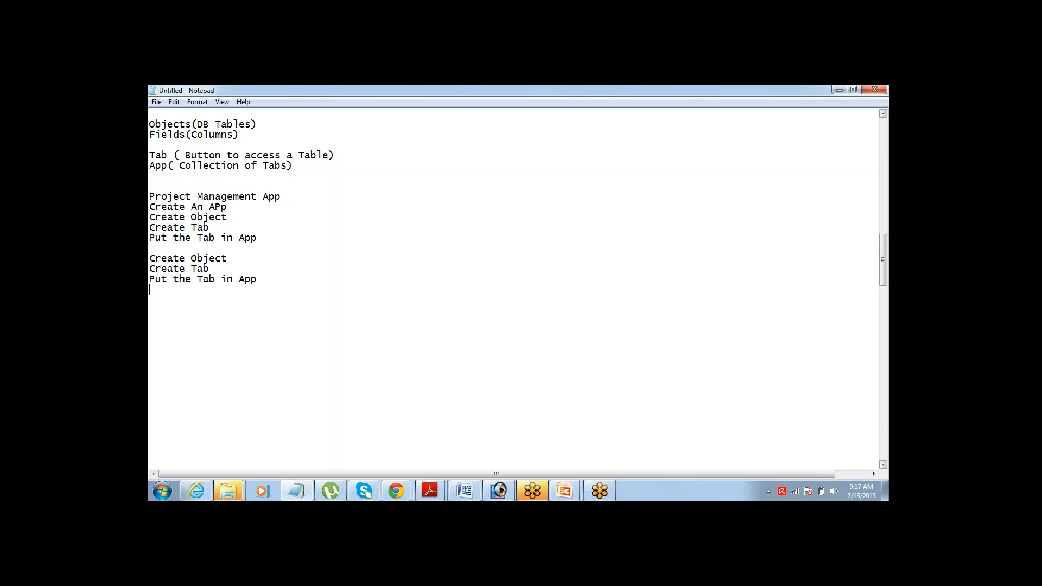
- Append '> Add Fields' to both Create Object lines
{"action": "type", "text": "> ADd"}
{"action": "key", "text": "BackSpace"}
{"action": "key", "text": "BackSpace"}
{"action": "type", "text": "dd Fields"}
{"action": "key", "text": "ctrl+shift+Left"}
{"action": "key", "text": "ctrl+shift+Left"}
{"action": "key", "text": "ctrl+shift+Left"}
{"action": "key", "text": "ctrl+c"}
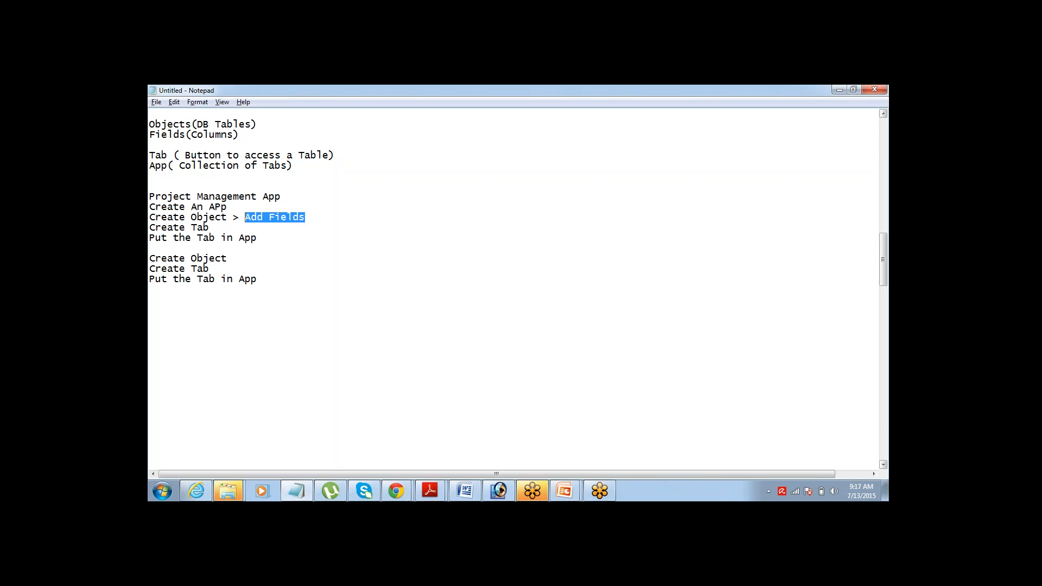
{"action": "key", "text": "Down"}
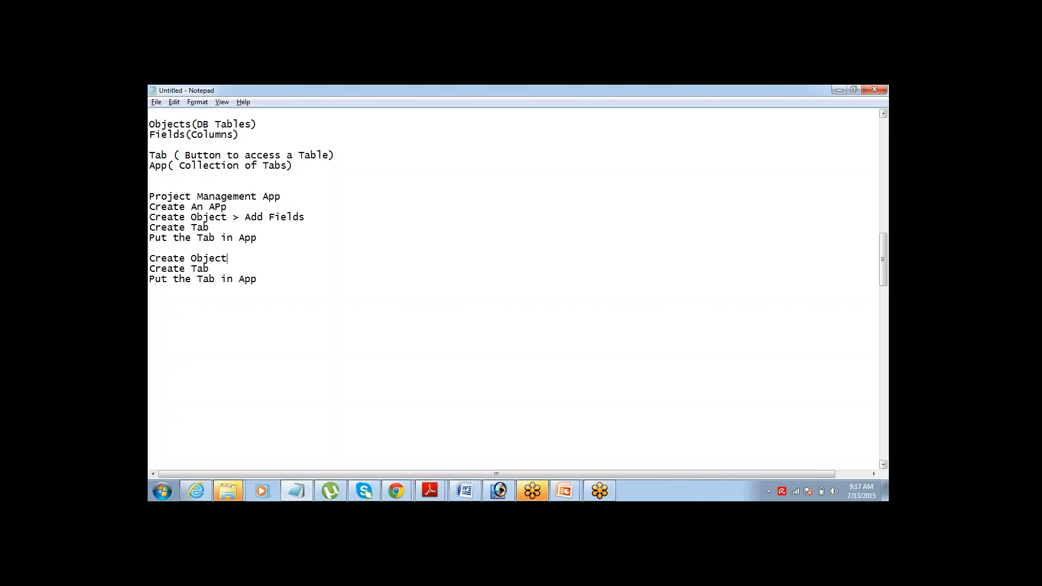
{"action": "key", "text": "ctrl+v"}
- Switch to Salesforce and start a new custom app from Setup > Build > Create > Apps
{"action": "left_click", "coordinate": [396, 491]}
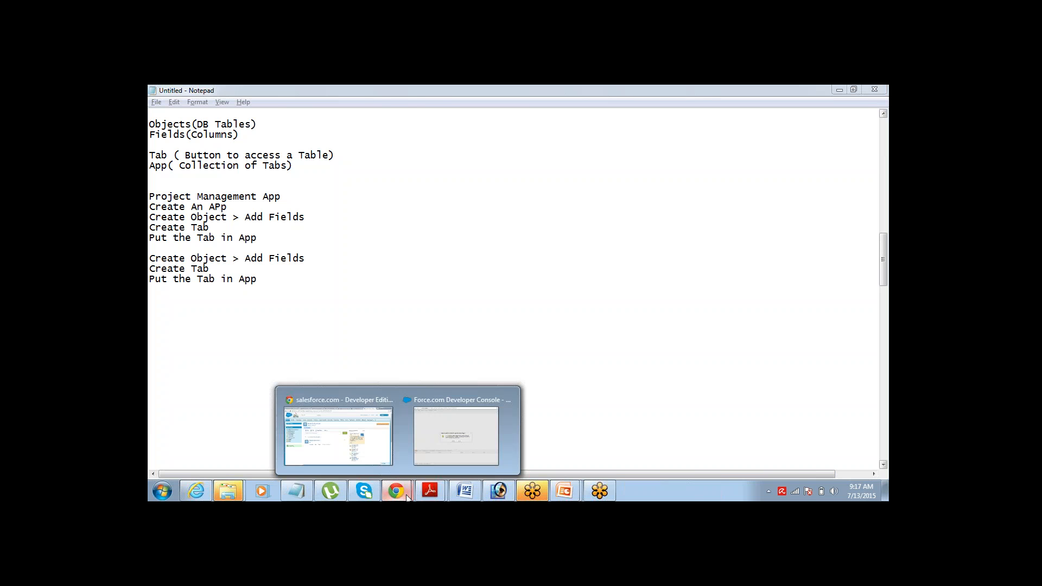
{"action": "left_click", "coordinate": [344, 391]}
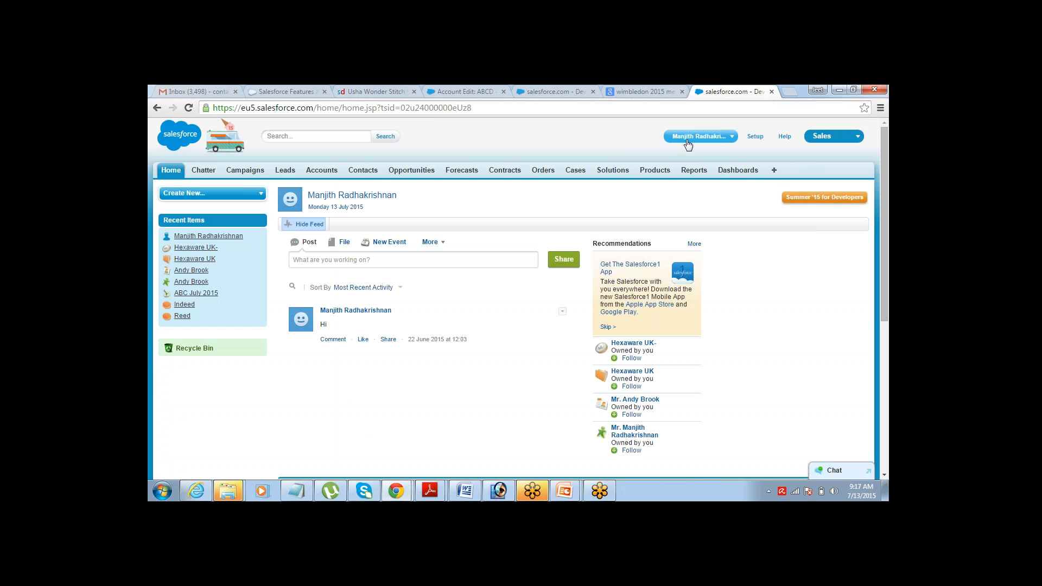
{"action": "left_click", "coordinate": [755, 137]}
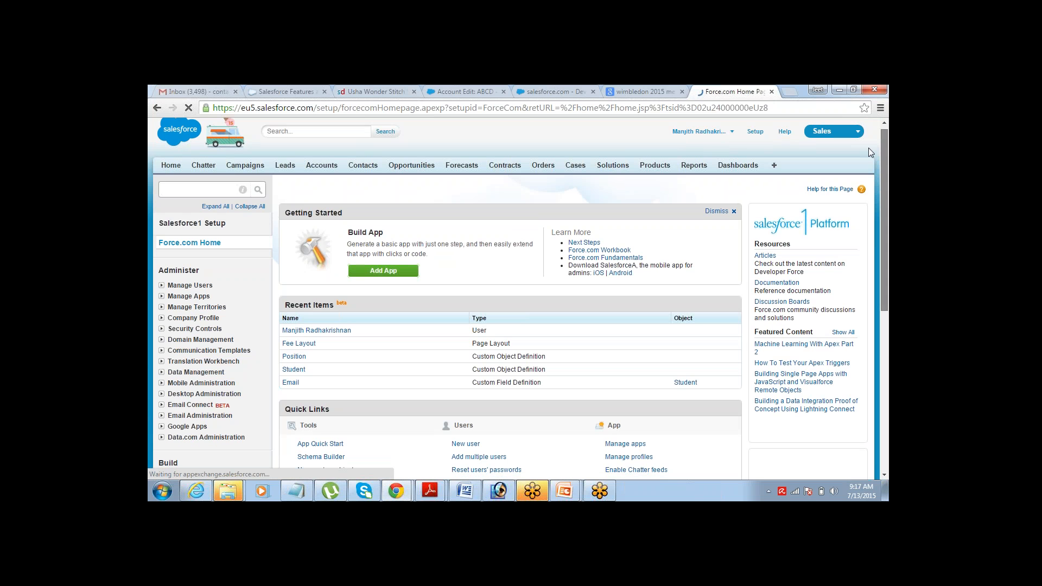
{"action": "scroll", "coordinate": [883, 129], "scroll_direction": "down", "scroll_amount": 2}
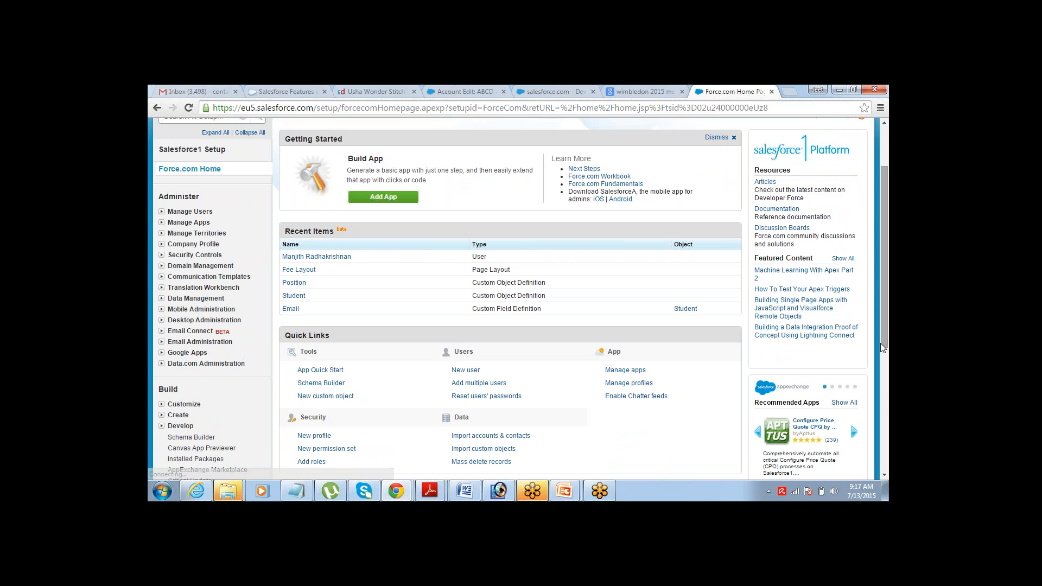
{"action": "scroll", "coordinate": [880, 343], "scroll_direction": "down", "scroll_amount": 3}
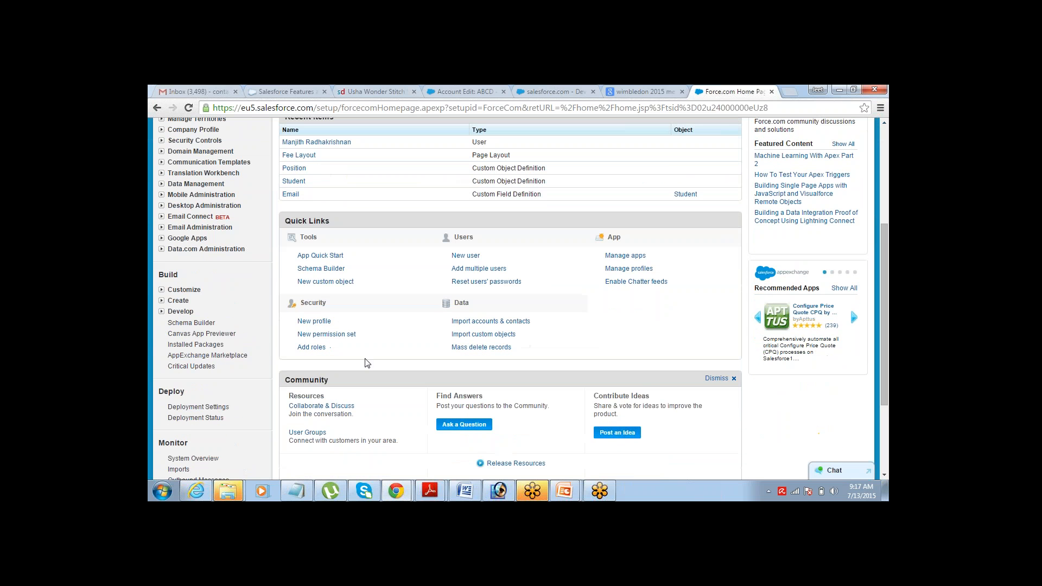
{"action": "left_click", "coordinate": [161, 300]}
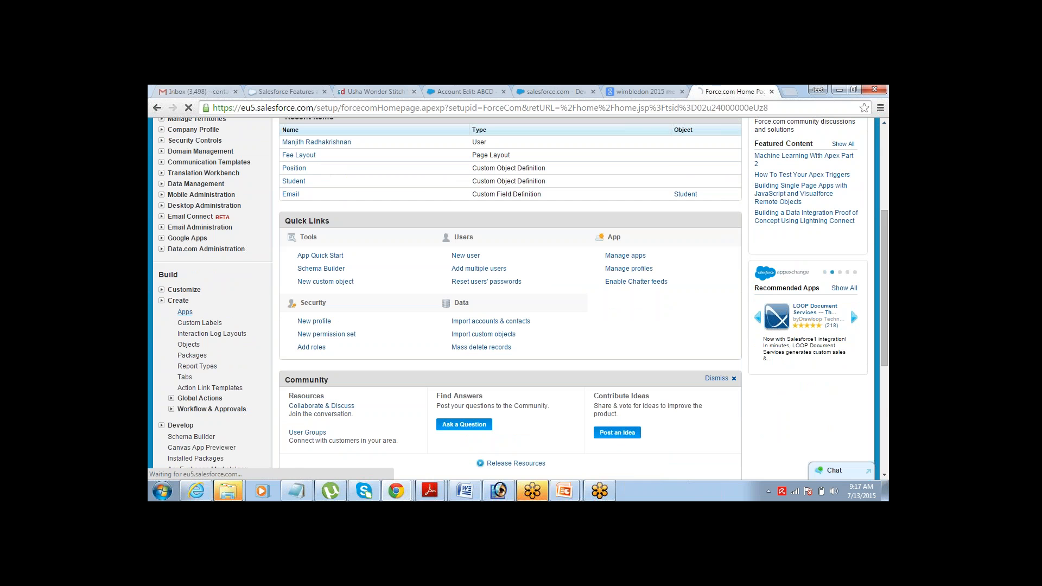
{"action": "left_click", "coordinate": [185, 312]}
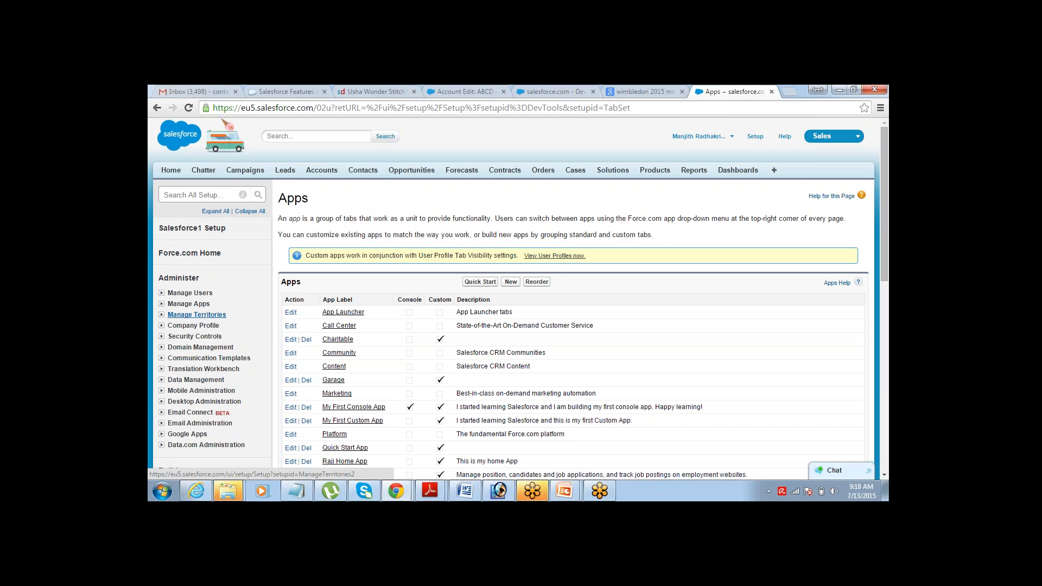
{"action": "left_click", "coordinate": [654, 170]}
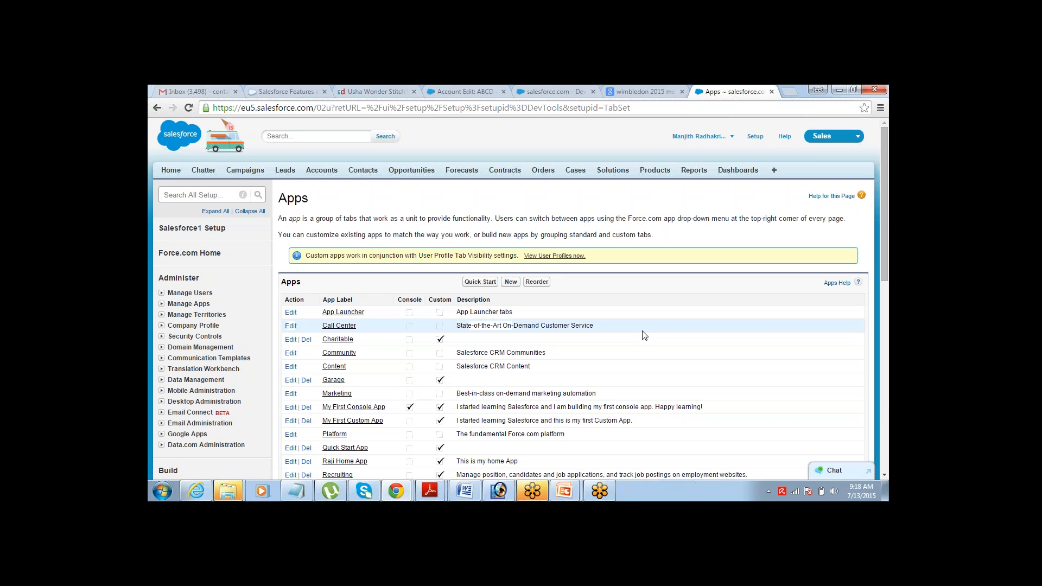
{"action": "left_click", "coordinate": [510, 282]}
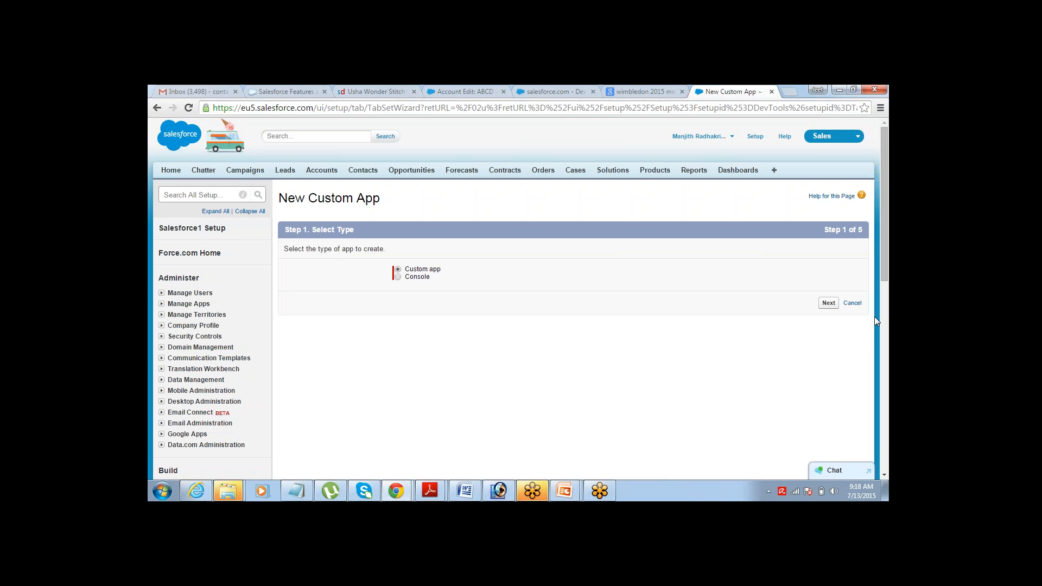
- Choose Custom app and label it 'Project Manager', checking the app name Project_Manager
{"action": "left_click", "coordinate": [828, 303]}
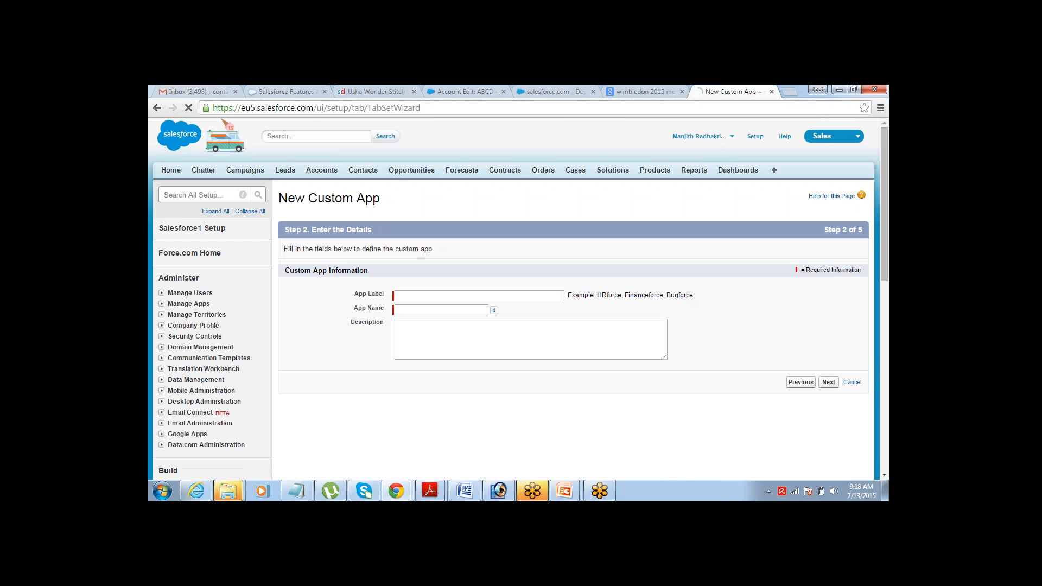
{"action": "type", "text": "roje"}
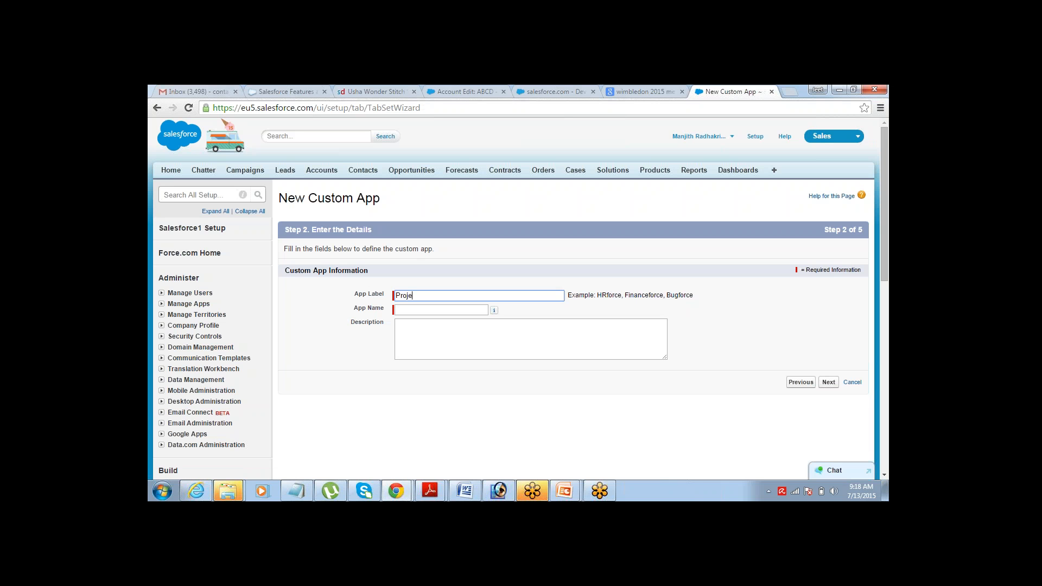
{"action": "type", "text": "ct Manager"}
{"action": "key", "text": "Tab"}
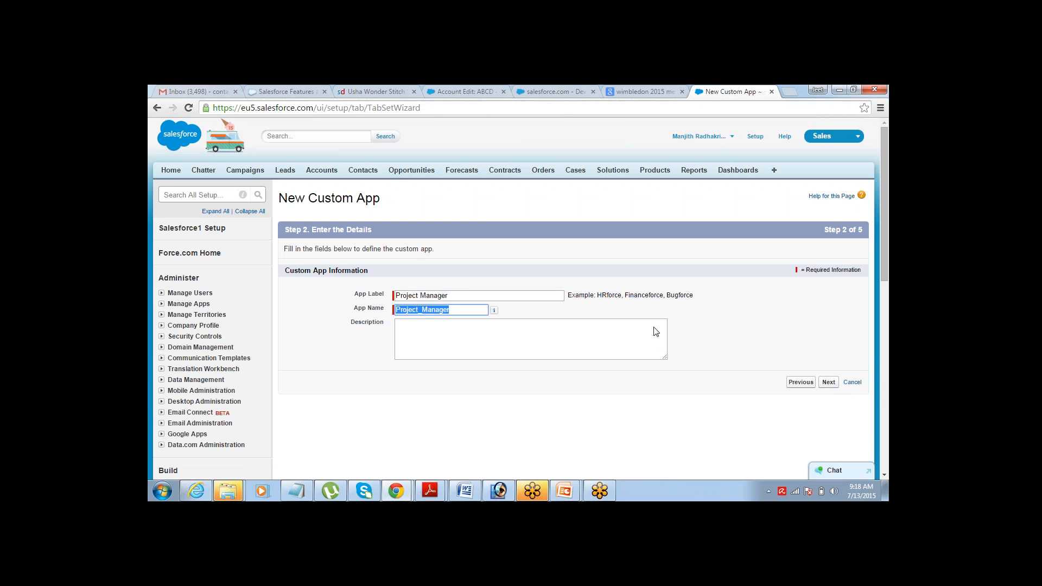
{"action": "left_click_drag", "start_coordinate": [356, 294], "coordinate": [384, 294]}
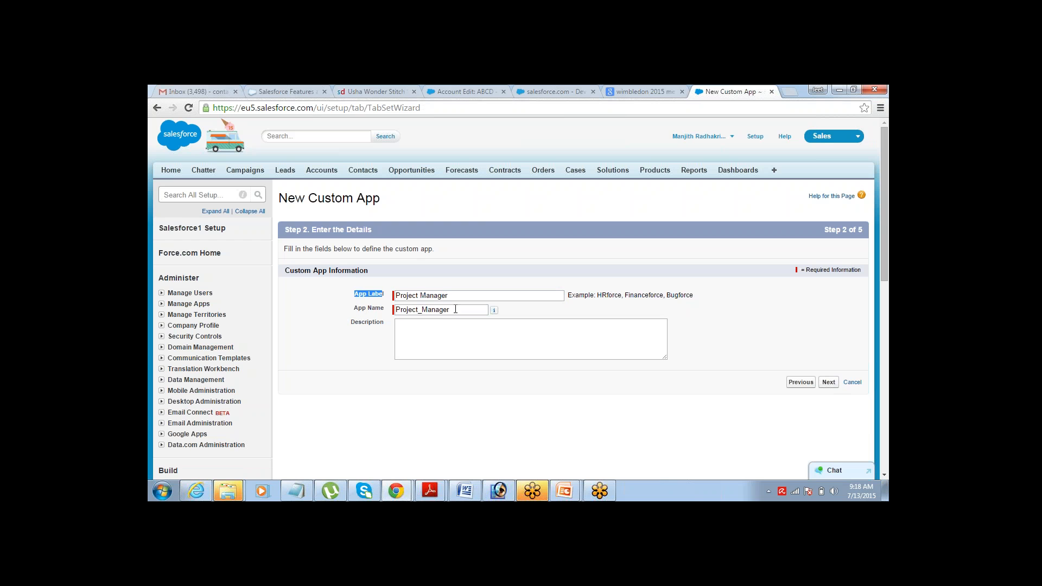
{"action": "left_click_drag", "start_coordinate": [458, 309], "coordinate": [384, 313]}
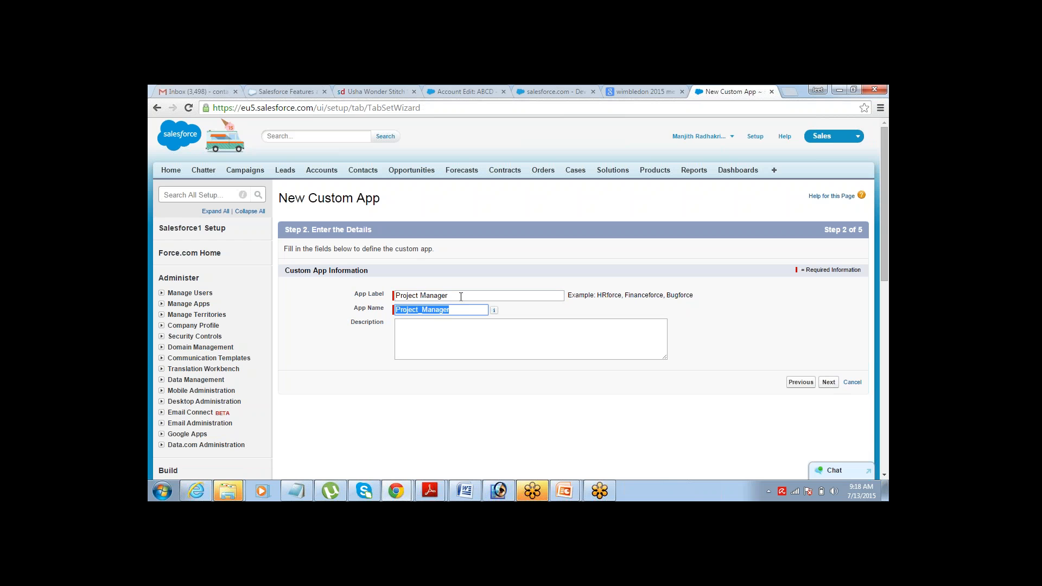
{"action": "left_click_drag", "start_coordinate": [461, 296], "coordinate": [377, 302]}
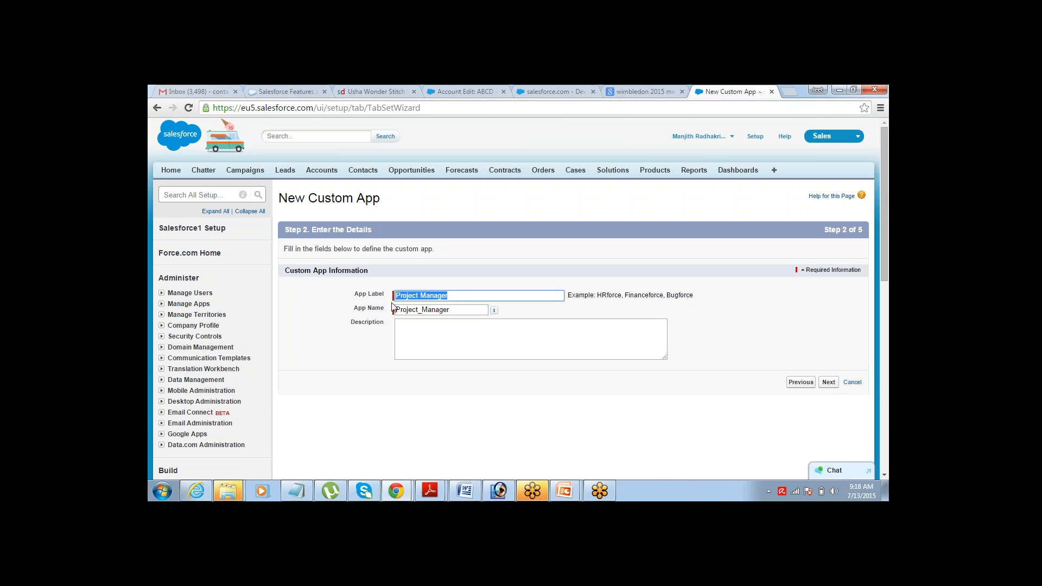
{"action": "left_click", "coordinate": [476, 311]}
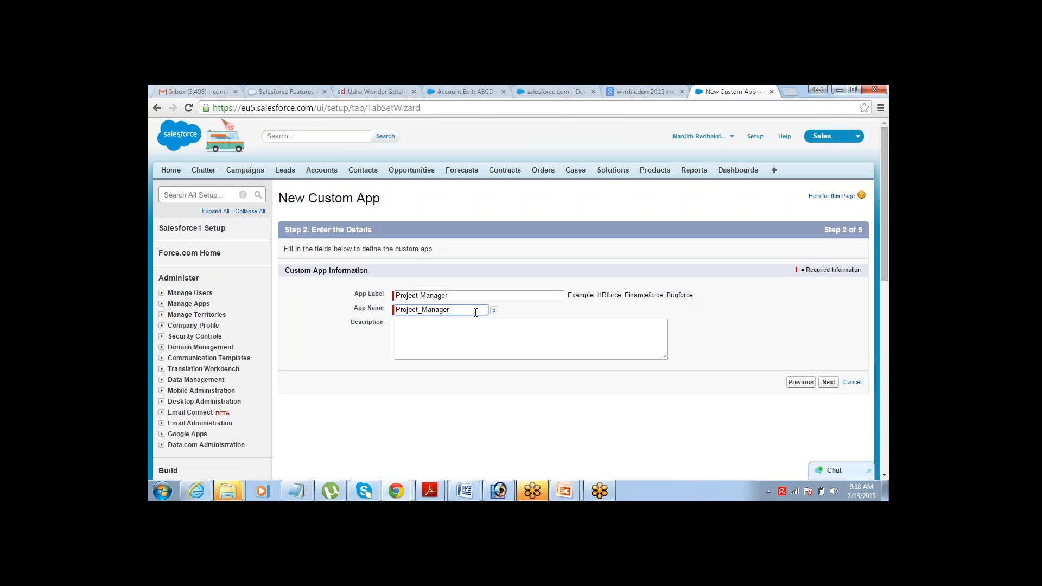
{"action": "double_click", "coordinate": [476, 311]}
{"action": "left_click", "coordinate": [473, 295]}
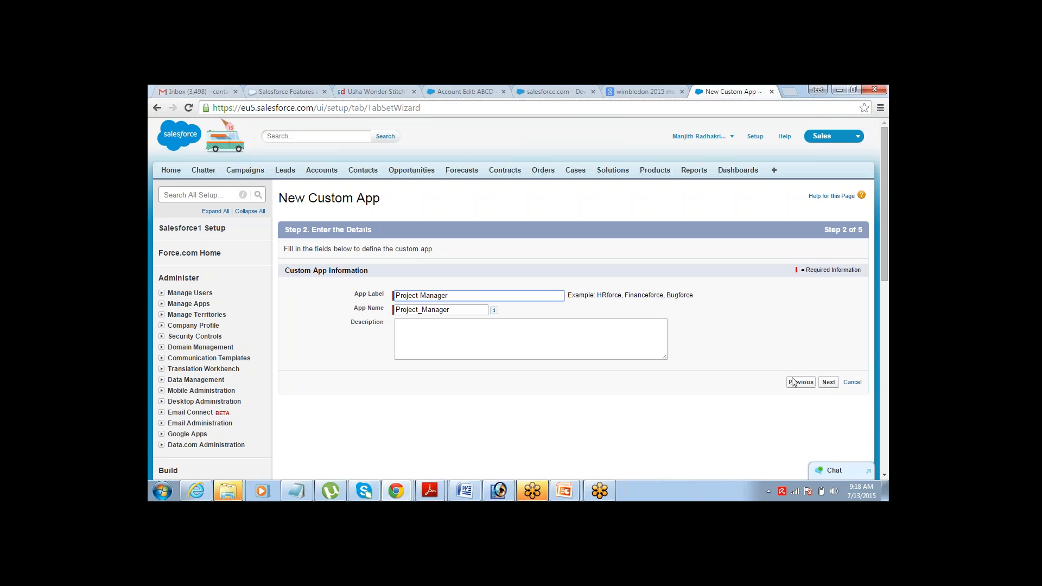
- Skip the logo step to reach tab selection, then bring the Notepad notes forward
{"action": "left_click", "coordinate": [828, 382]}
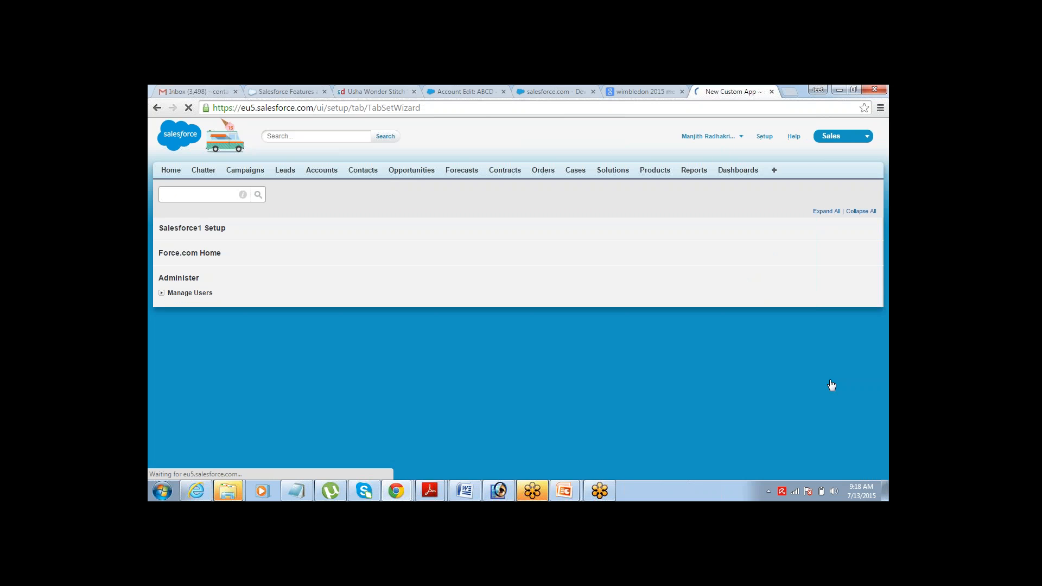
{"action": "left_click", "coordinate": [828, 379]}
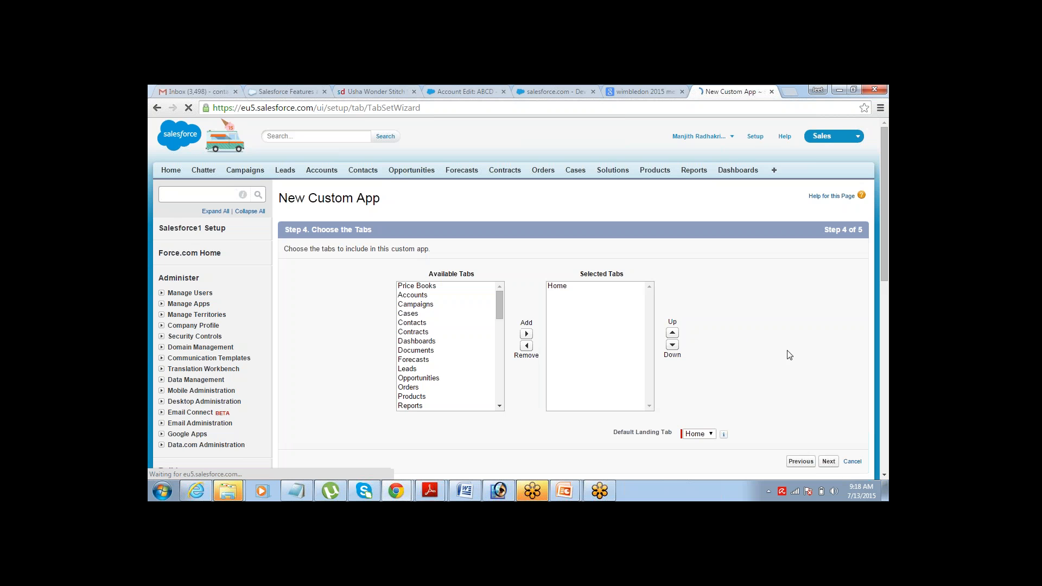
{"action": "left_click", "coordinate": [885, 475]}
{"action": "left_click", "coordinate": [884, 474]}
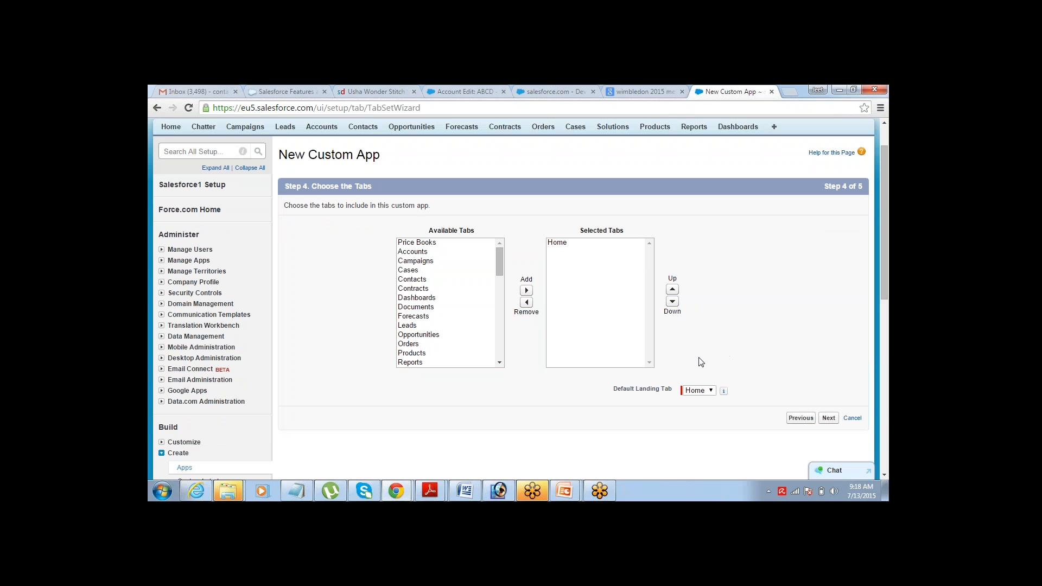
{"action": "left_click", "coordinate": [297, 497]}
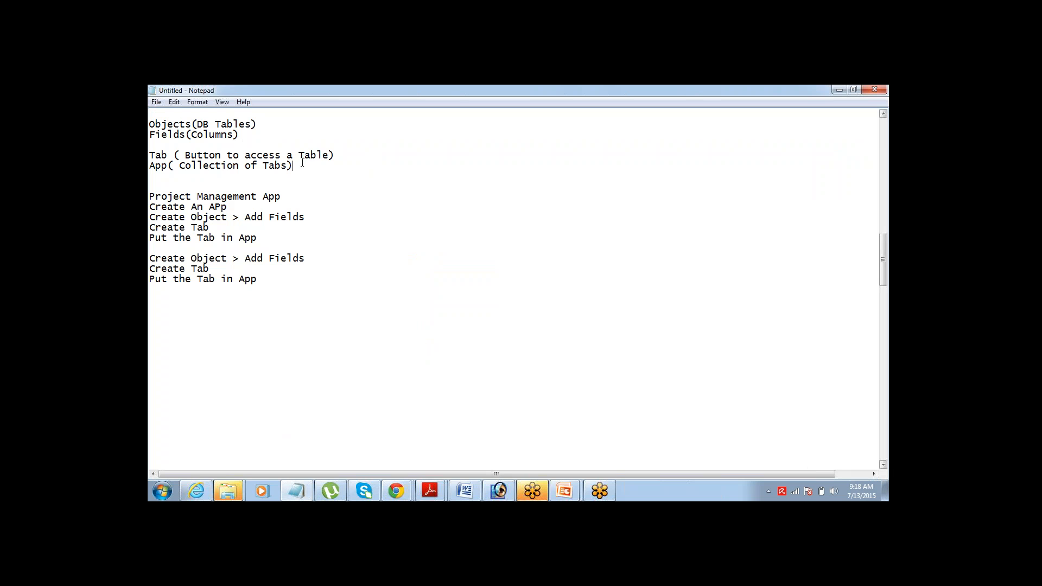
- Mark the App( Collection of Tabs) note line and return to the New Custom App wizard
{"action": "left_click_drag", "start_coordinate": [293, 166], "coordinate": [153, 168]}
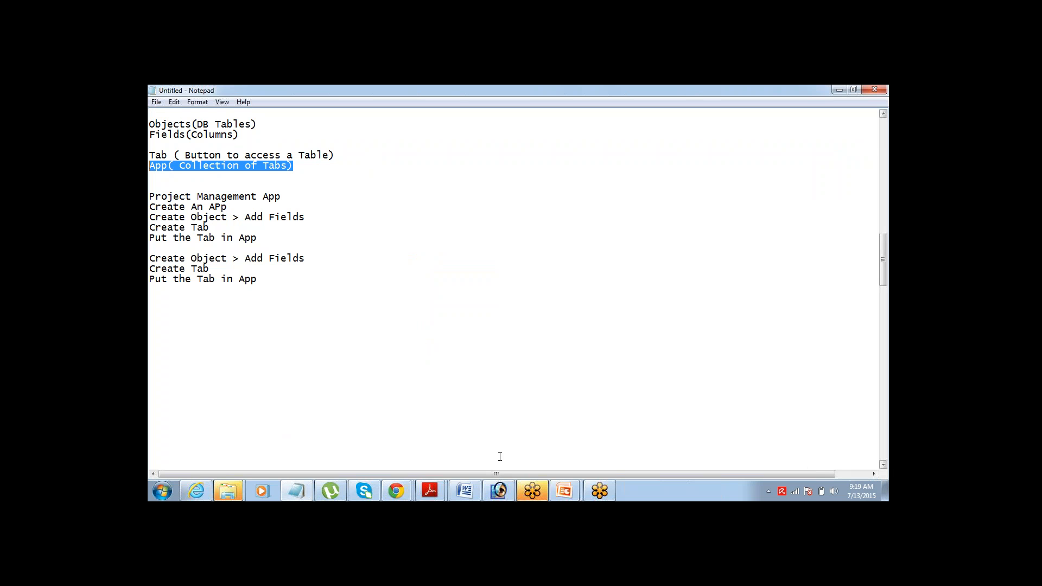
{"action": "left_click", "coordinate": [403, 489]}
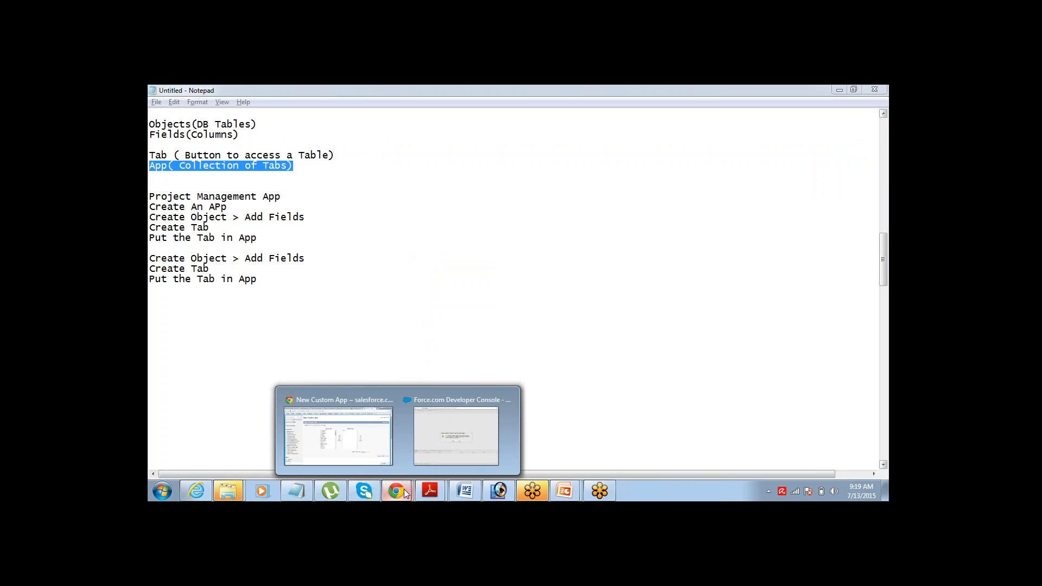
{"action": "left_click", "coordinate": [362, 434]}
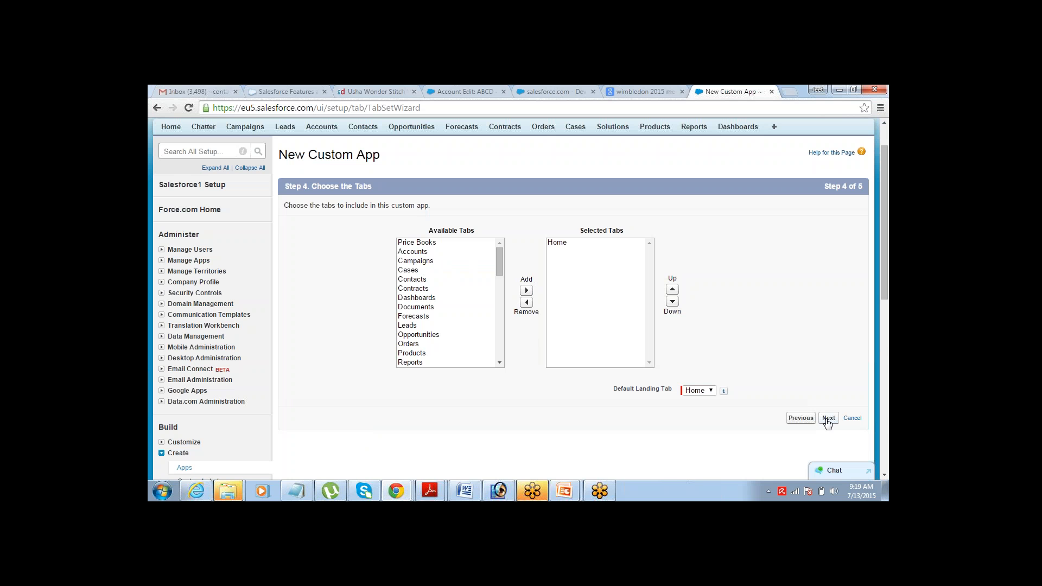
- Keep Home as the only selected tab and continue to Step 5, Assign to Profiles
{"action": "left_click", "coordinate": [560, 247]}
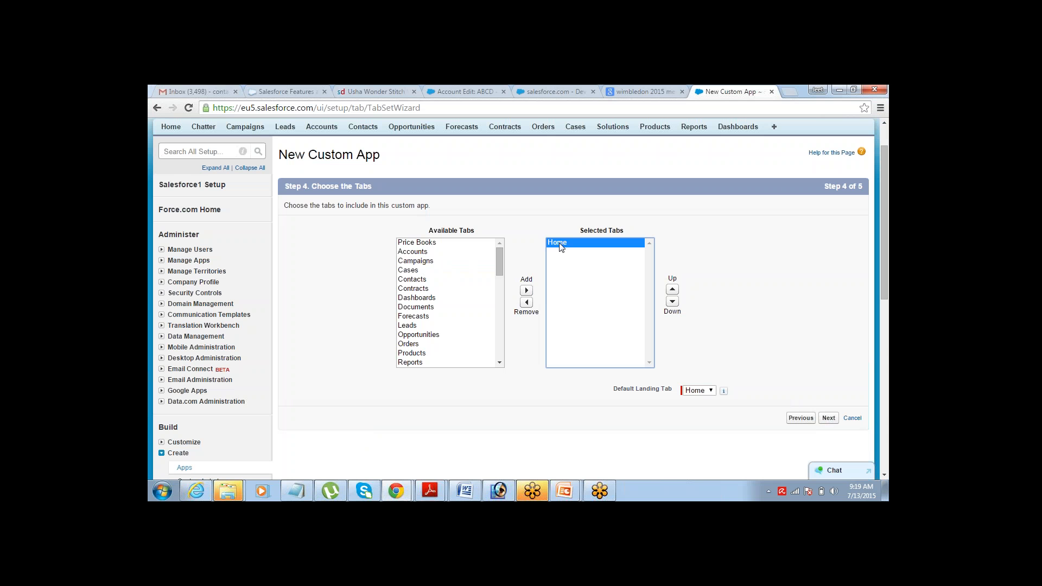
{"action": "left_click", "coordinate": [734, 328]}
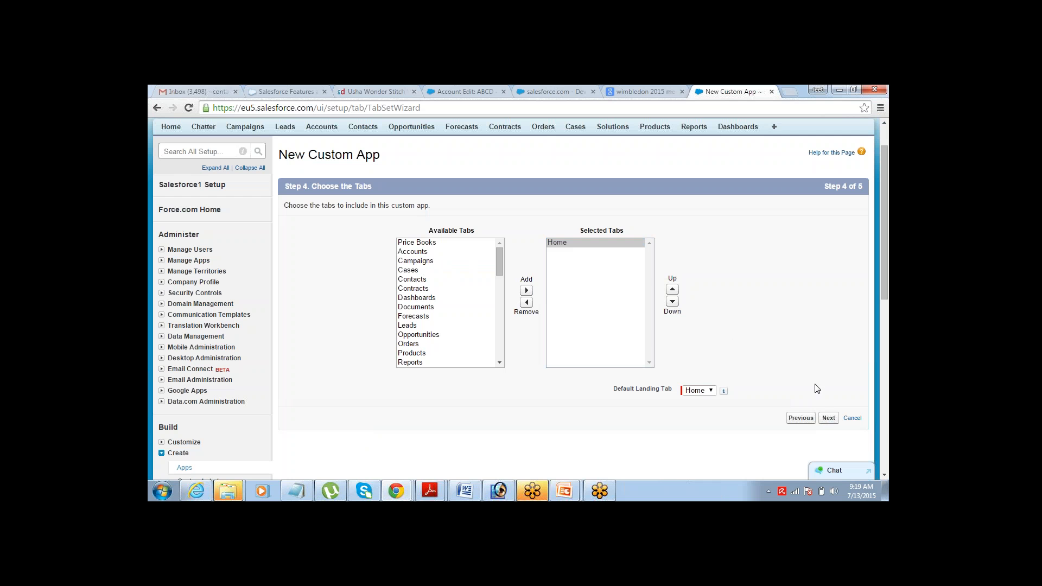
{"action": "left_click", "coordinate": [828, 419]}
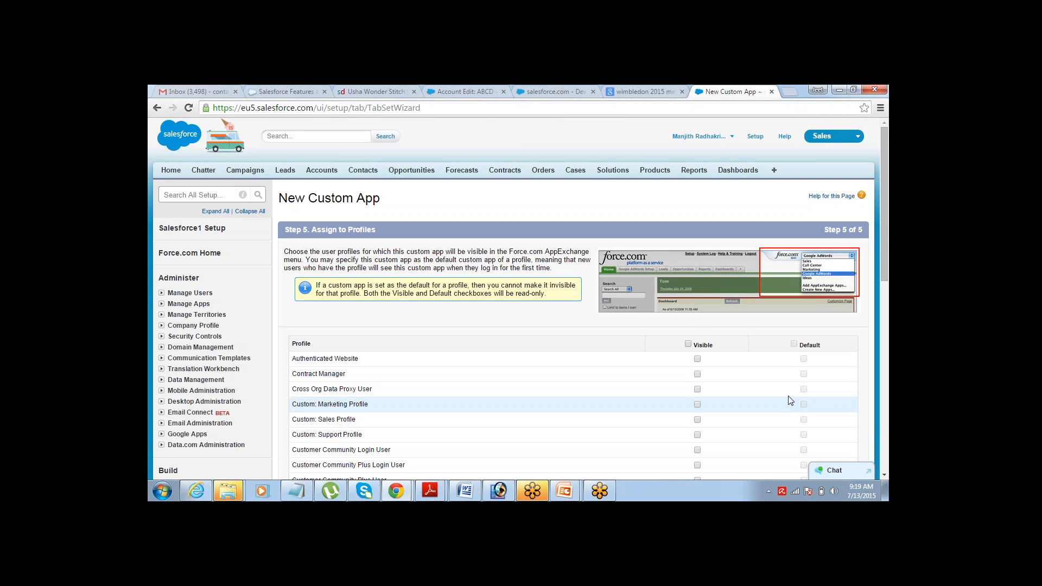
- Make Project Manager visible to all profiles and save the app
{"action": "left_click", "coordinate": [688, 344]}
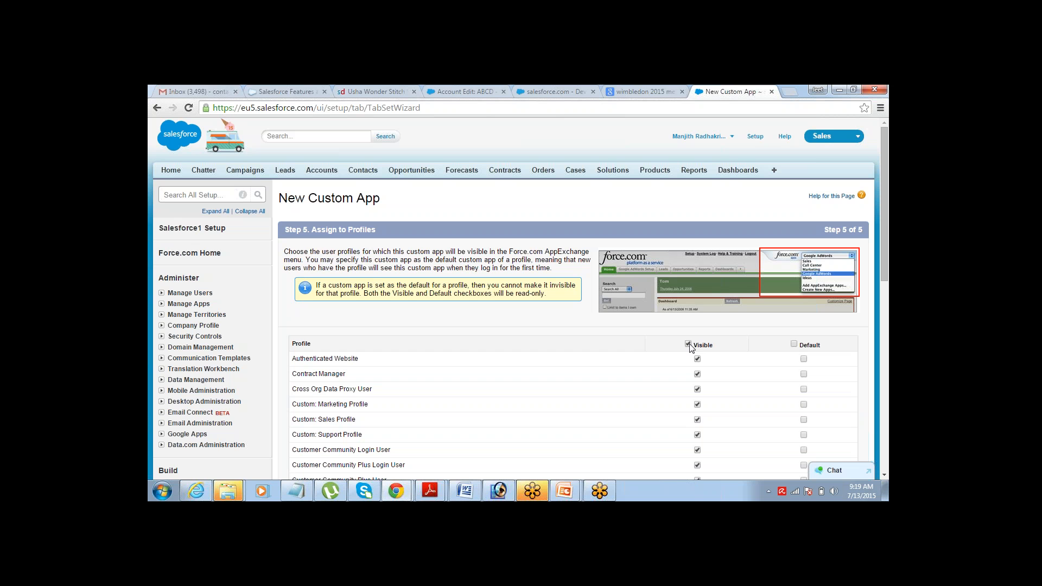
{"action": "left_click", "coordinate": [885, 475]}
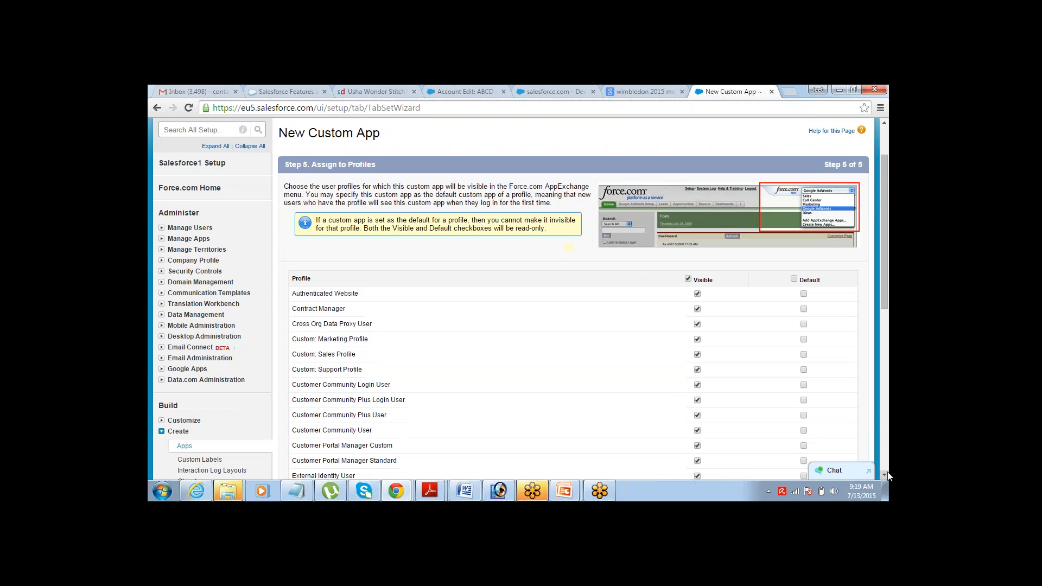
{"action": "left_click_drag", "start_coordinate": [887, 476], "coordinate": [887, 473]}
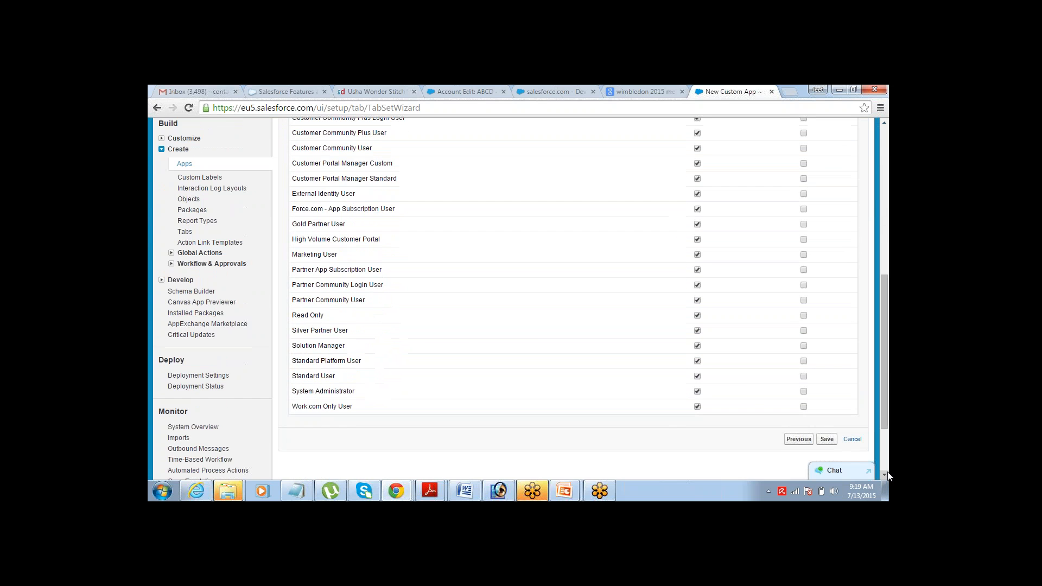
{"action": "left_click", "coordinate": [826, 441]}
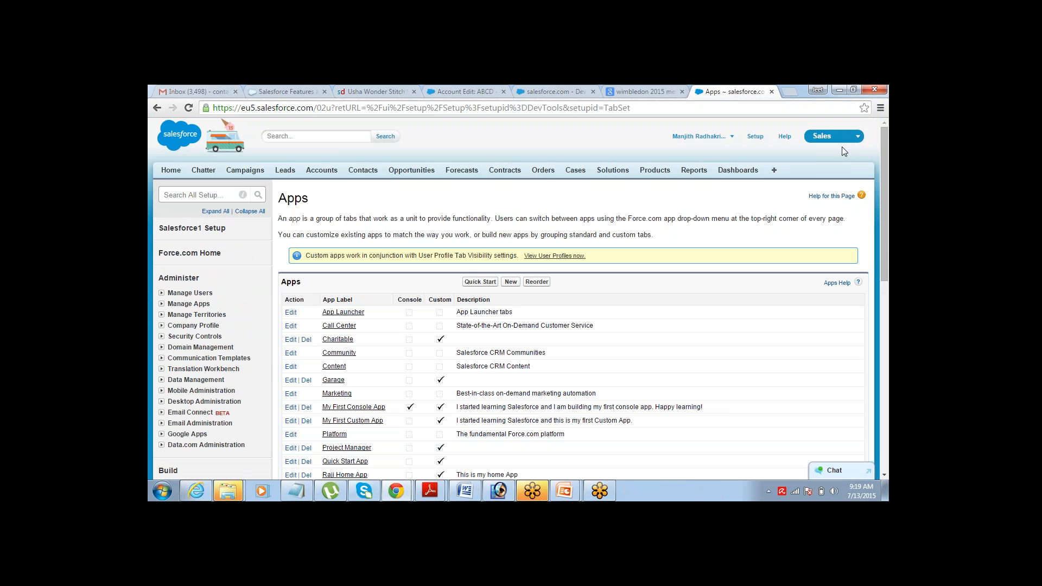
- Switch the active Salesforce app to Project Manager from the app menu
{"action": "left_click", "coordinate": [849, 137]}
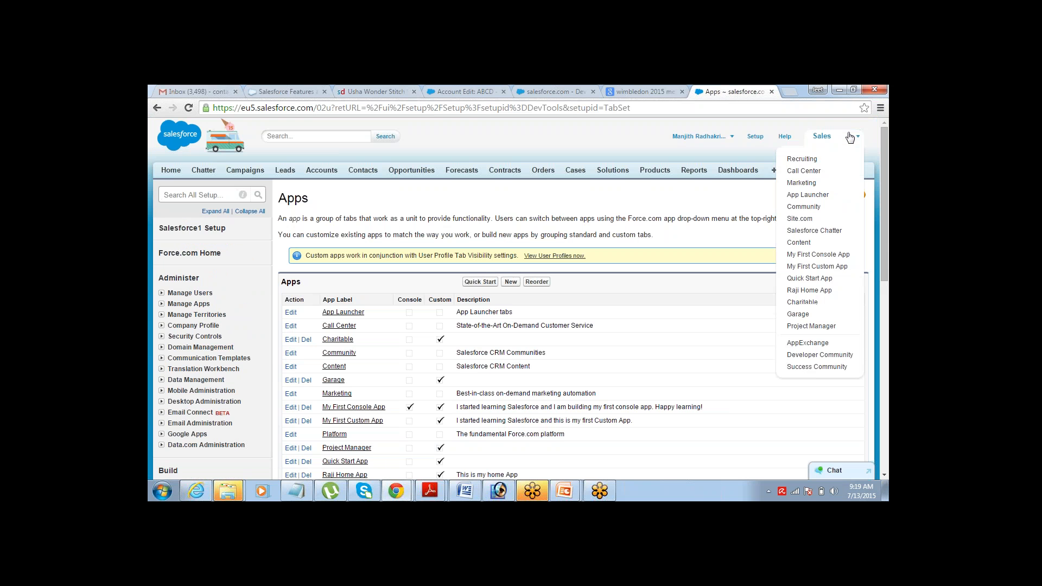
{"action": "left_click", "coordinate": [802, 326]}
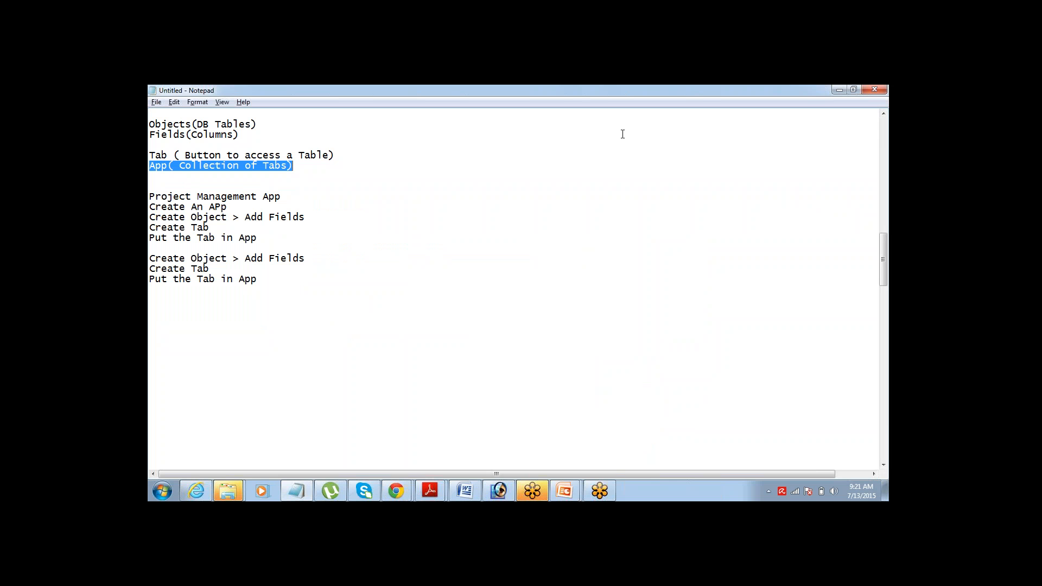
- Return from Notepad to the Salesforce Project Manager Home page with Alt+Tab
{"action": "key", "text": "alt+Tab"}
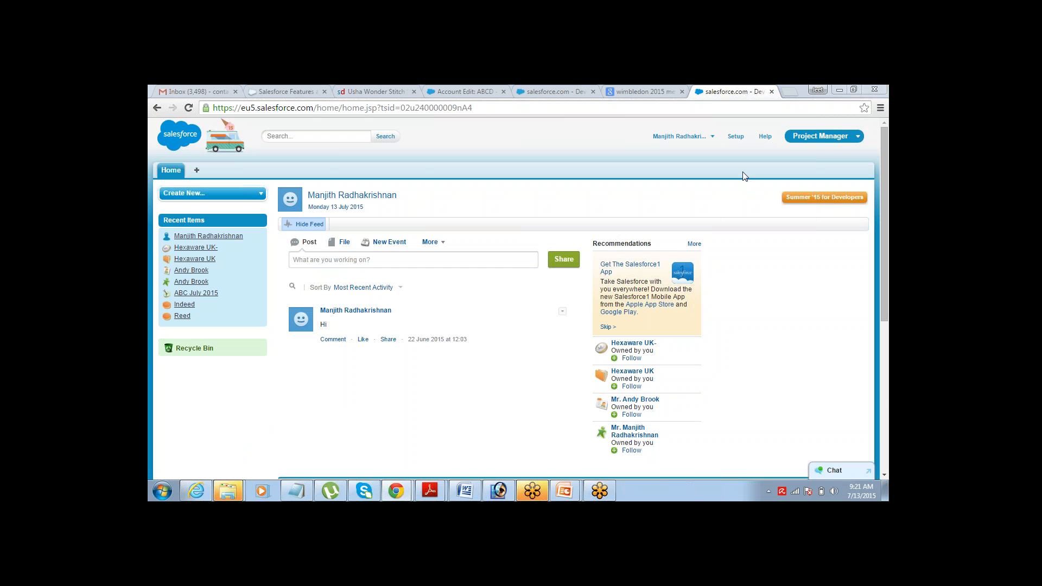
- From Setup, check the Objects note, then open Build > Create > Objects to list custom objects
{"action": "left_click", "coordinate": [735, 136]}
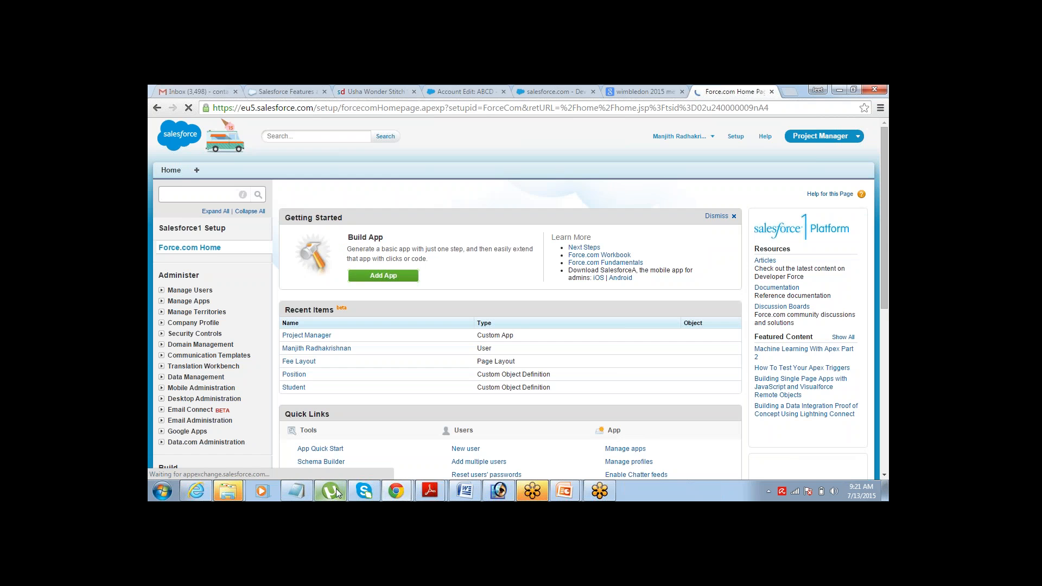
{"action": "left_click", "coordinate": [296, 491]}
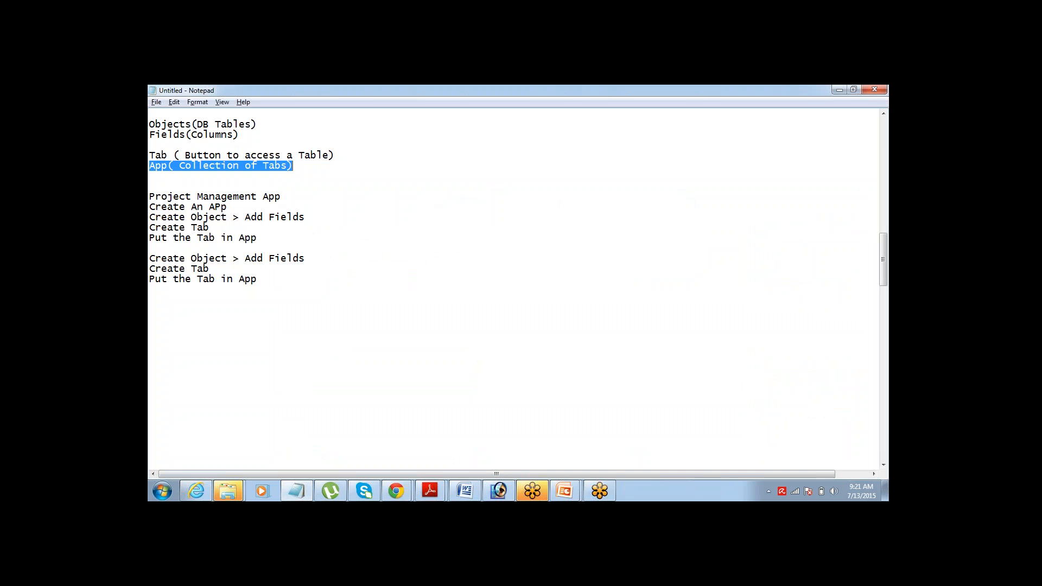
{"action": "left_click_drag", "start_coordinate": [191, 122], "coordinate": [151, 122]}
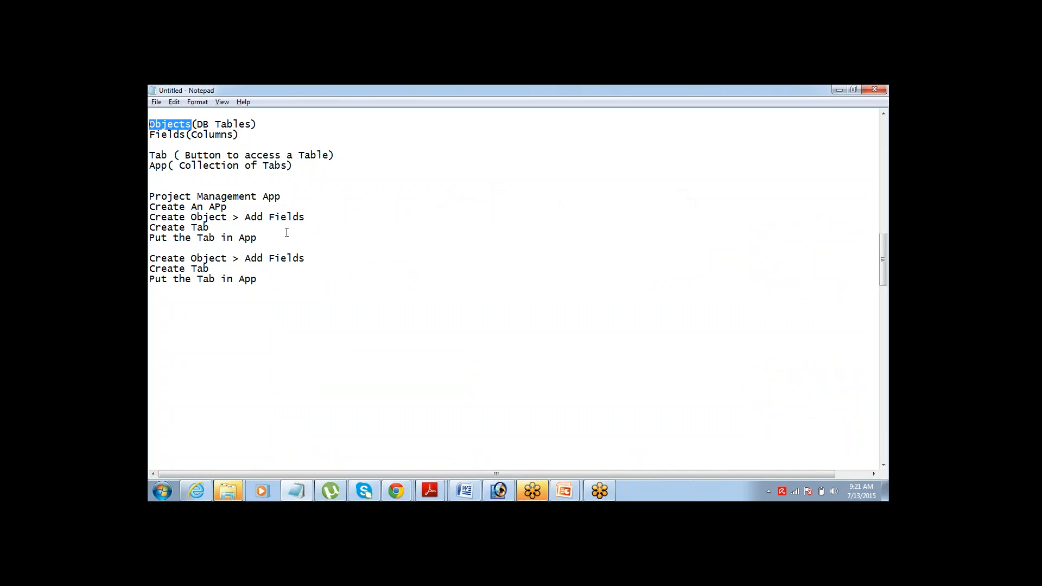
{"action": "left_click", "coordinate": [390, 487]}
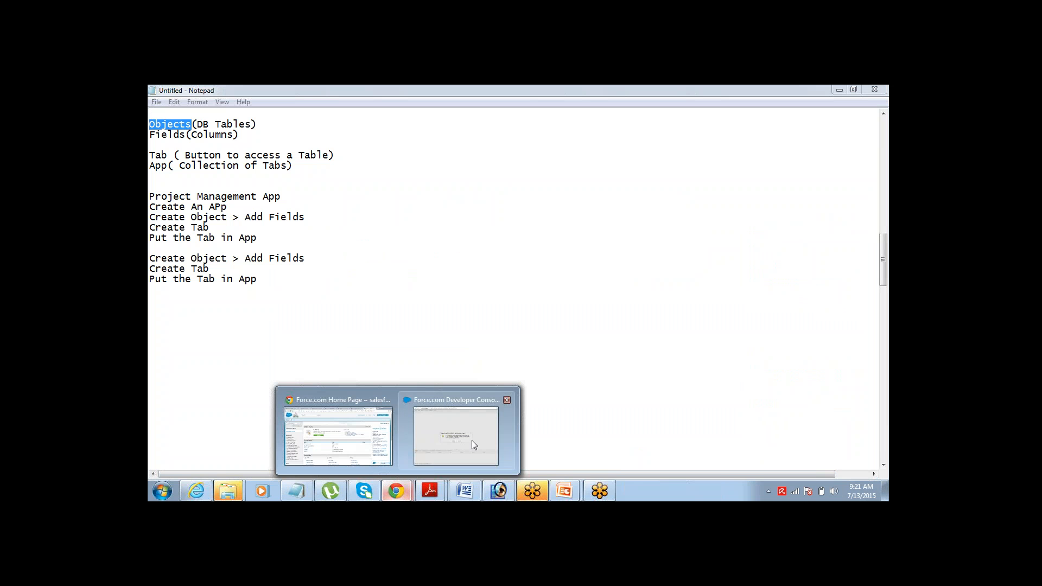
{"action": "left_click", "coordinate": [369, 401]}
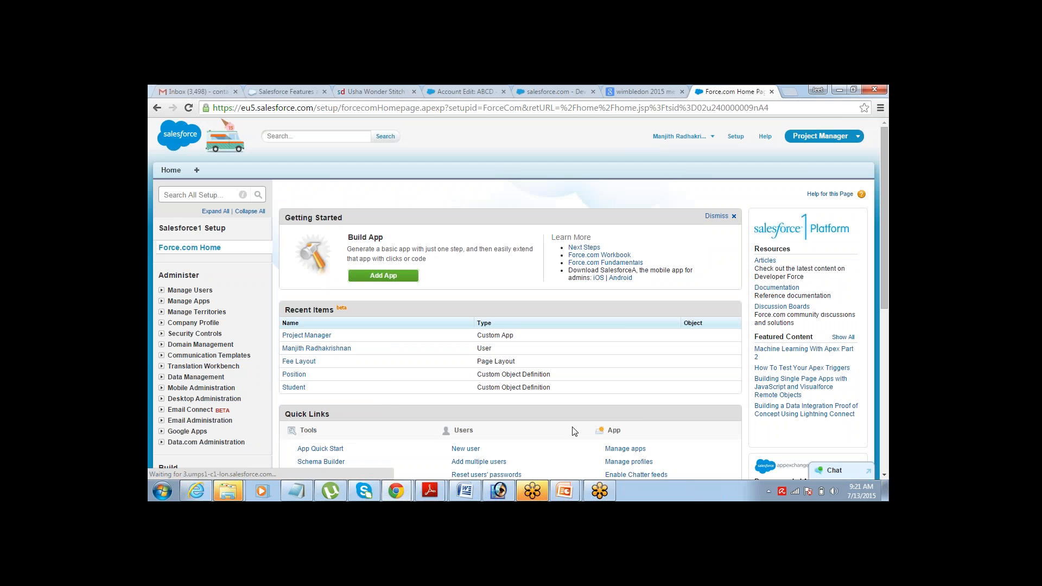
{"action": "scroll", "coordinate": [886, 473], "scroll_direction": "down", "scroll_amount": 5}
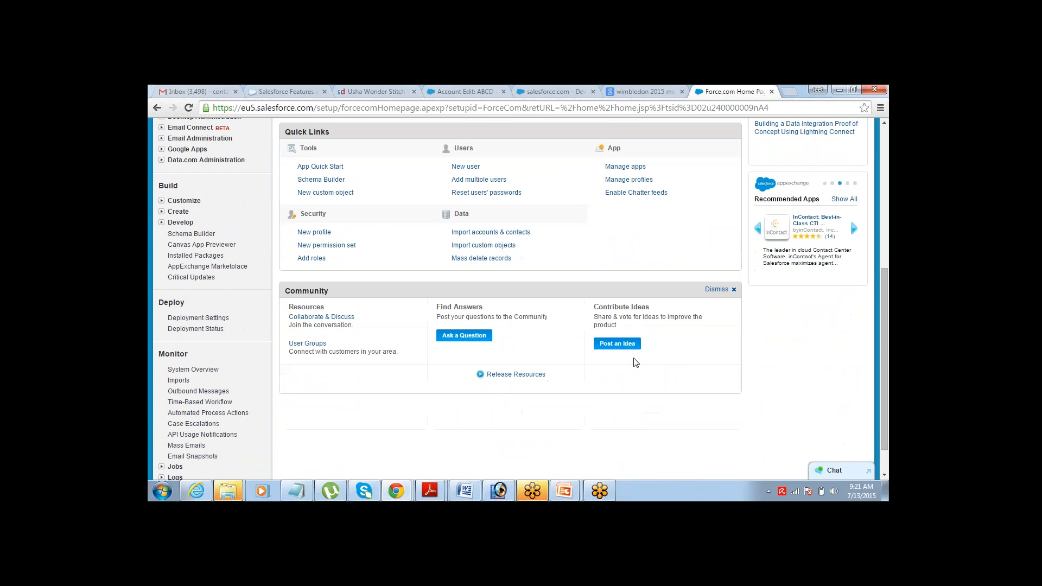
{"action": "left_click", "coordinate": [161, 212]}
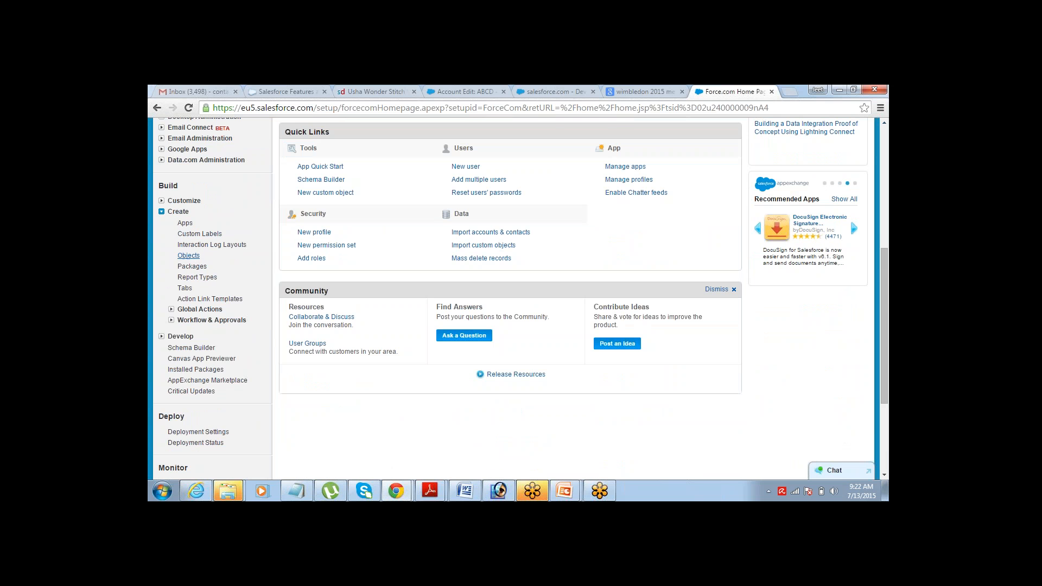
{"action": "left_click", "coordinate": [194, 257]}
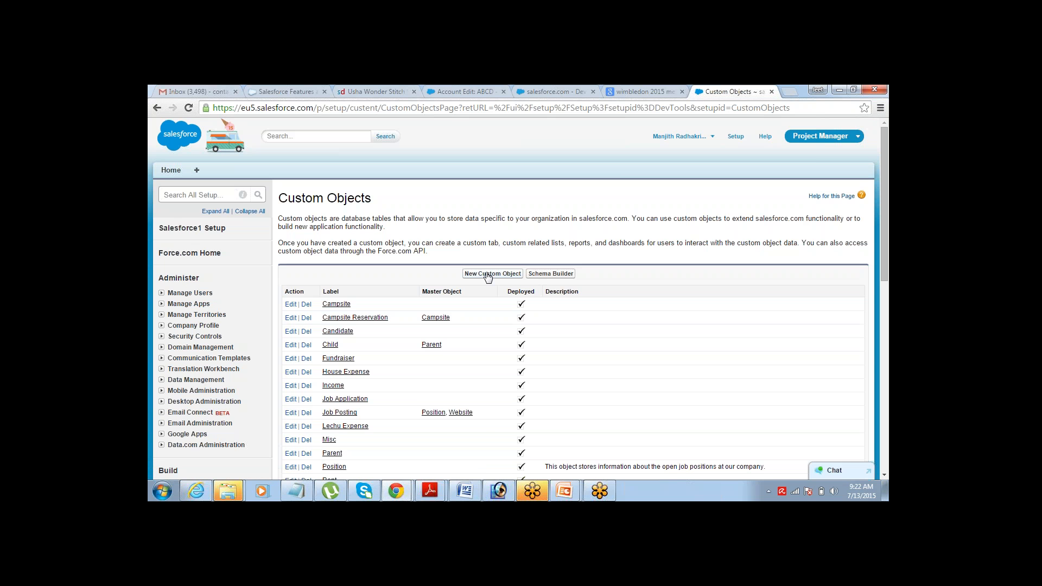
- Create a custom object labelled Client with plural label Clients and save it
{"action": "left_click", "coordinate": [477, 274]}
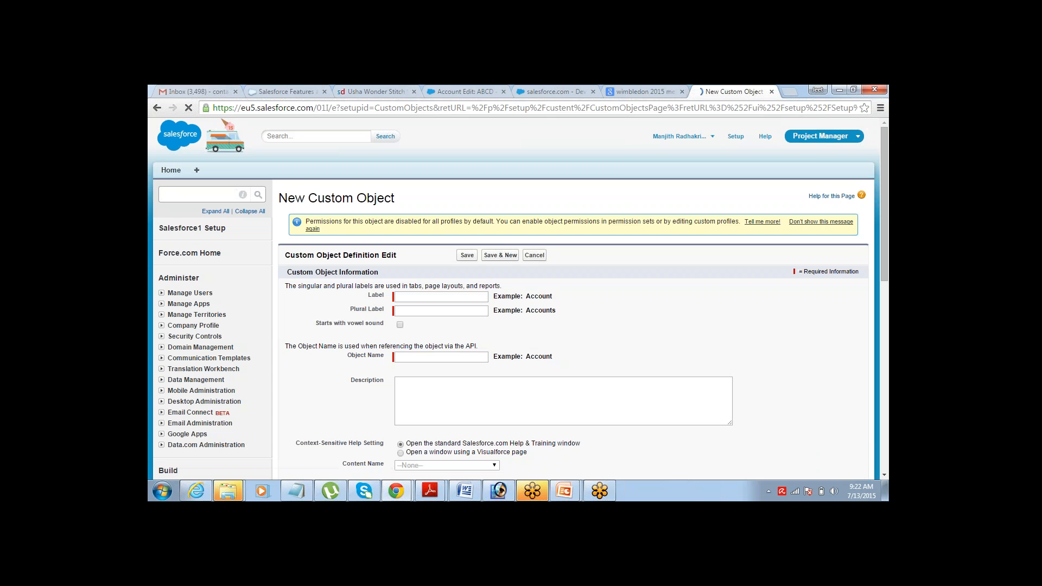
{"action": "left_click", "coordinate": [476, 295]}
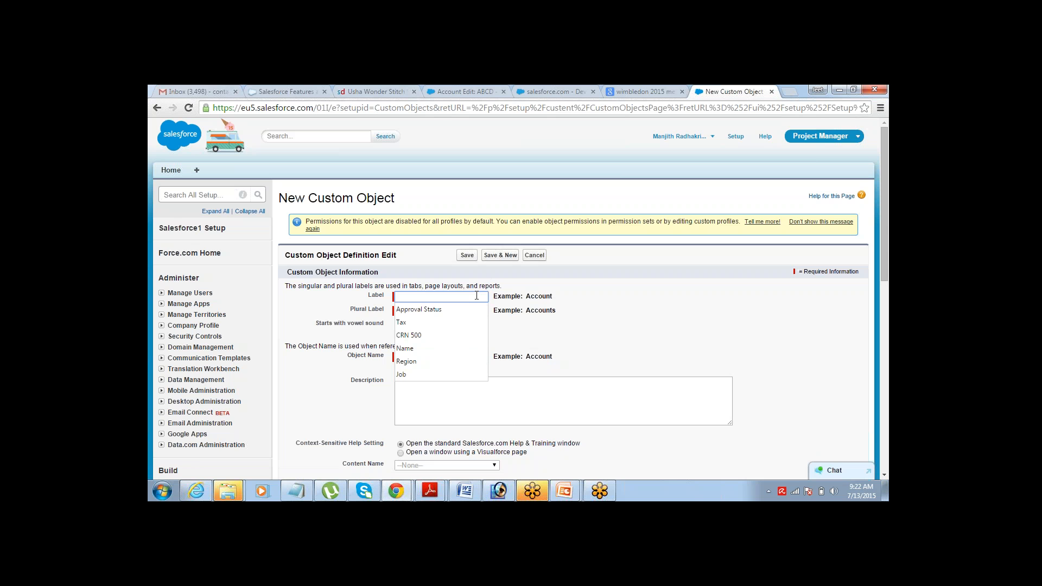
{"action": "type", "text": "C"}
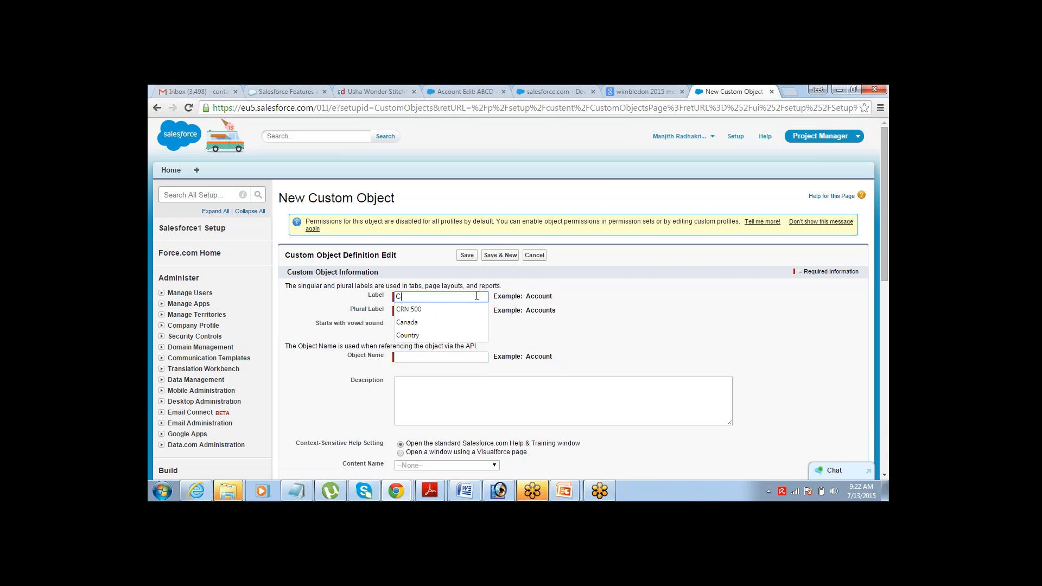
{"action": "type", "text": "lient"}
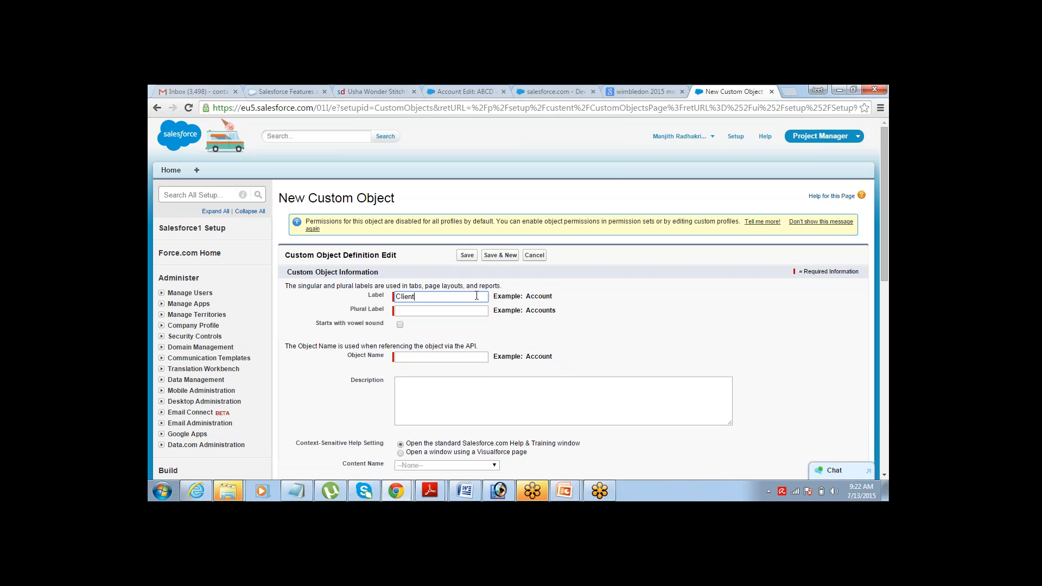
{"action": "type", "text": "s"}
{"action": "key", "text": "Tab"}
{"action": "left_click", "coordinate": [475, 296]}
{"action": "key", "text": "Tab"}
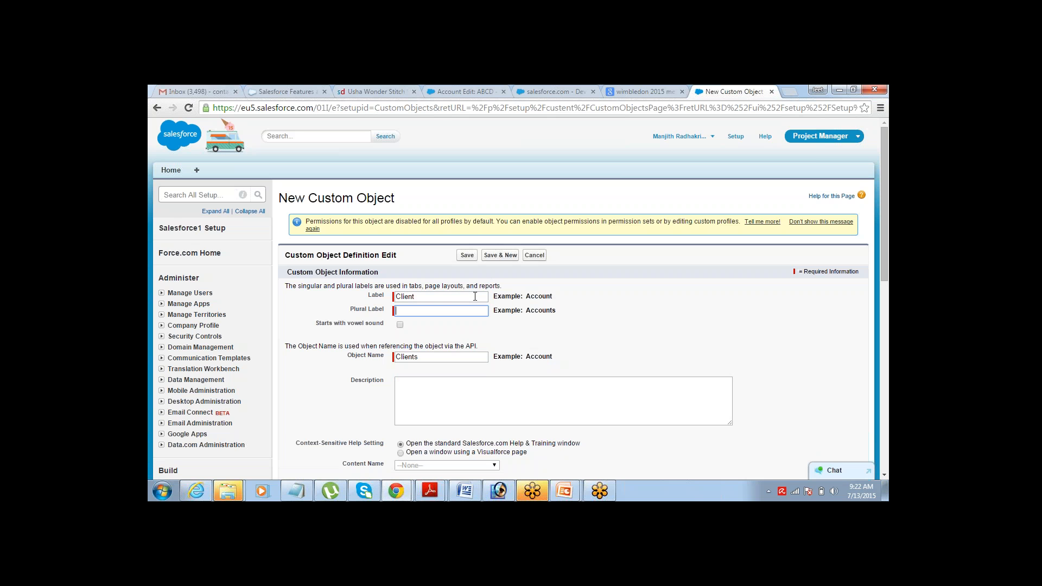
{"action": "type", "text": "Clients"}
{"action": "key", "text": "Tab"}
{"action": "key", "text": "Tab"}
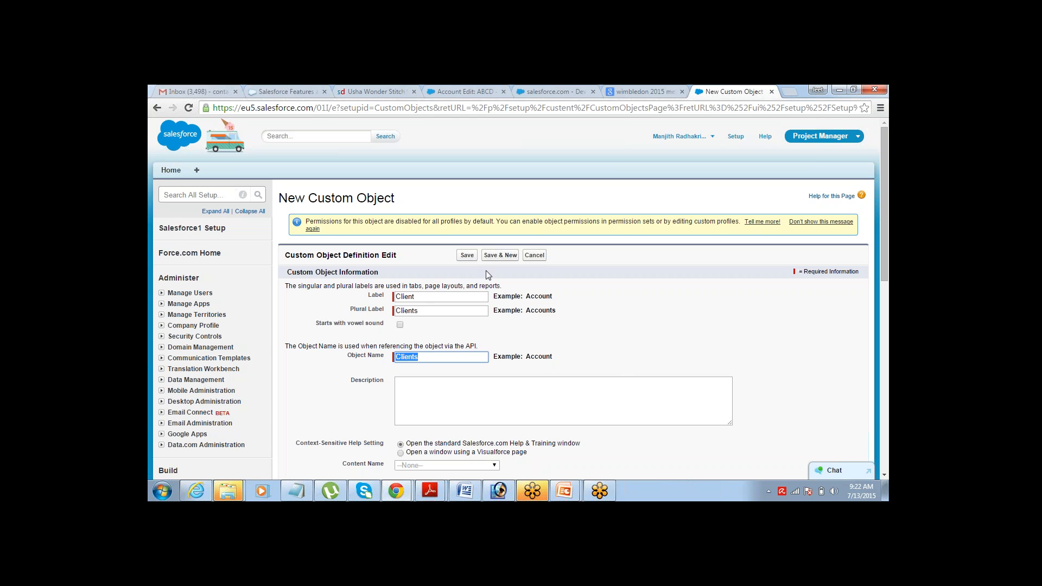
{"action": "left_click", "coordinate": [468, 259]}
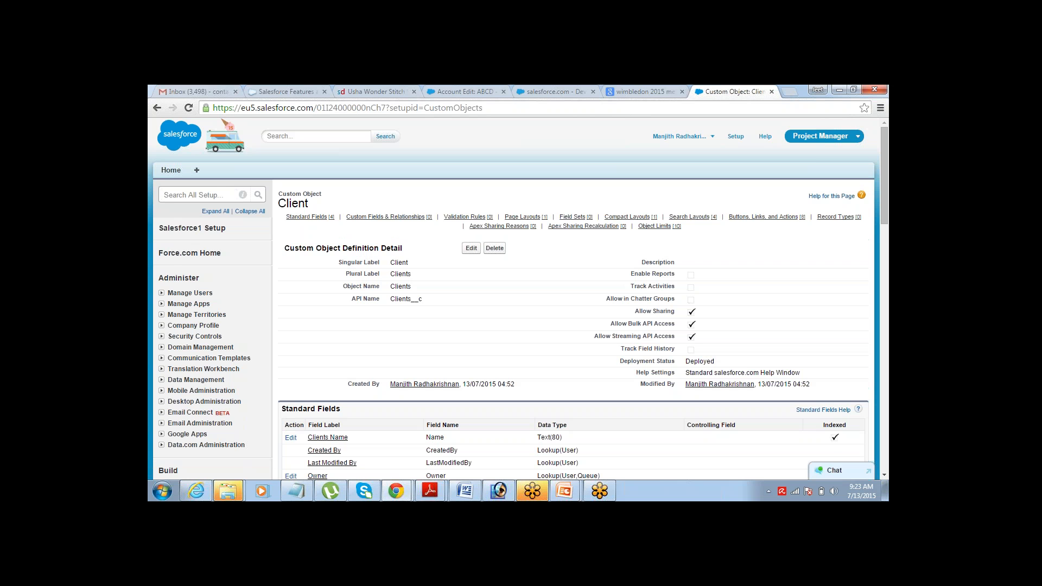
- Compare the Client object page with the Notepad notes, then launch Microsoft Office Excel 2007
{"action": "left_click", "coordinate": [885, 475]}
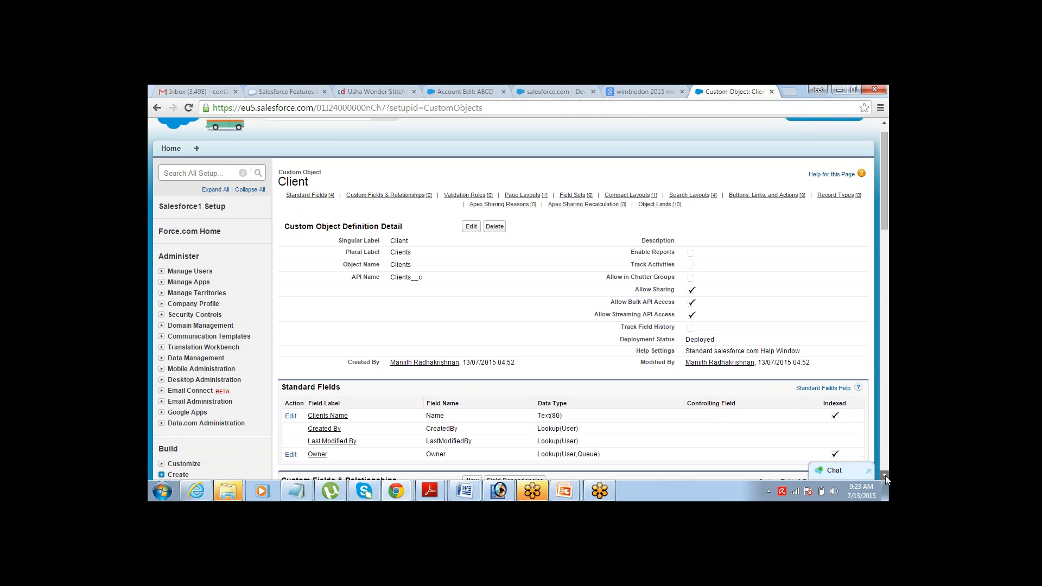
{"action": "left_click", "coordinate": [884, 475]}
{"action": "left_click", "coordinate": [885, 475]}
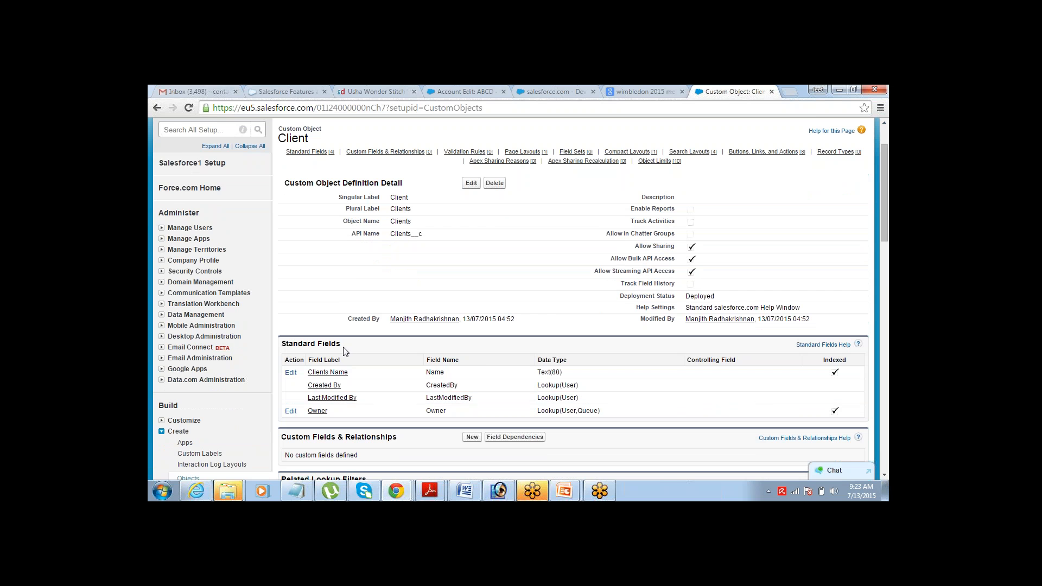
{"action": "key", "text": "alt+Tab"}
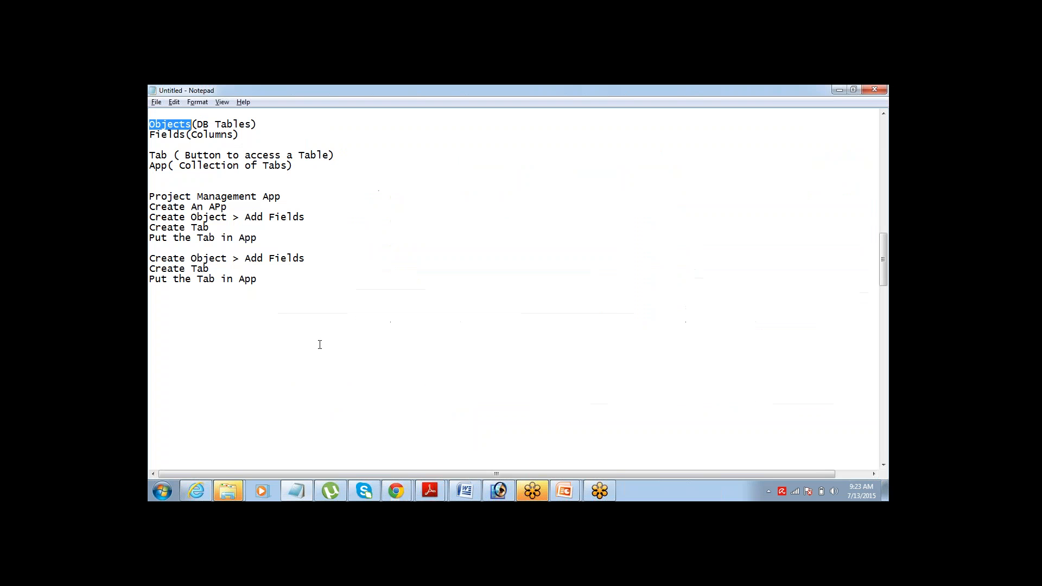
{"action": "left_click_drag", "start_coordinate": [185, 136], "coordinate": [149, 135]}
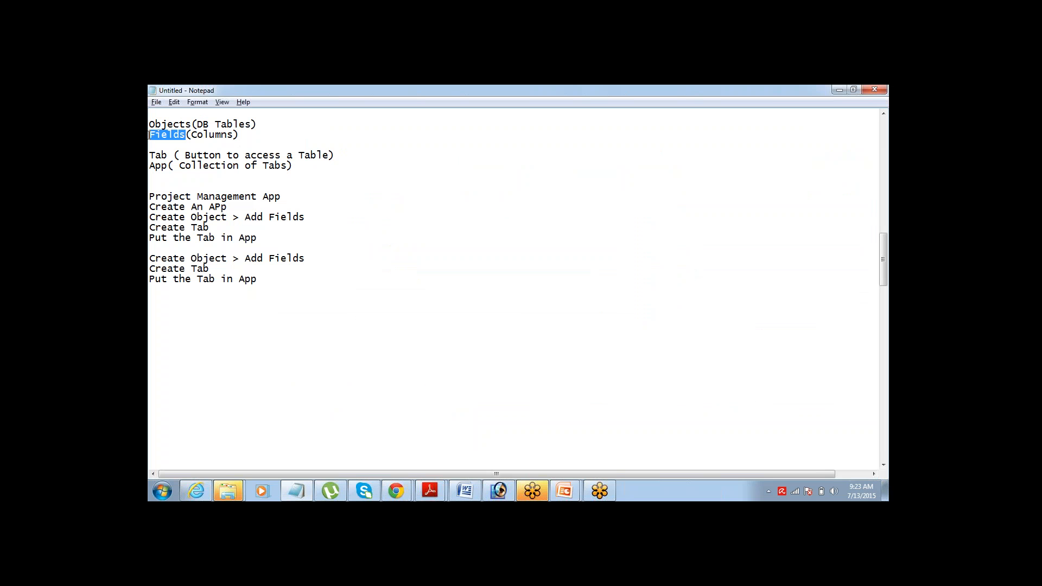
{"action": "key", "text": "alt+Tab"}
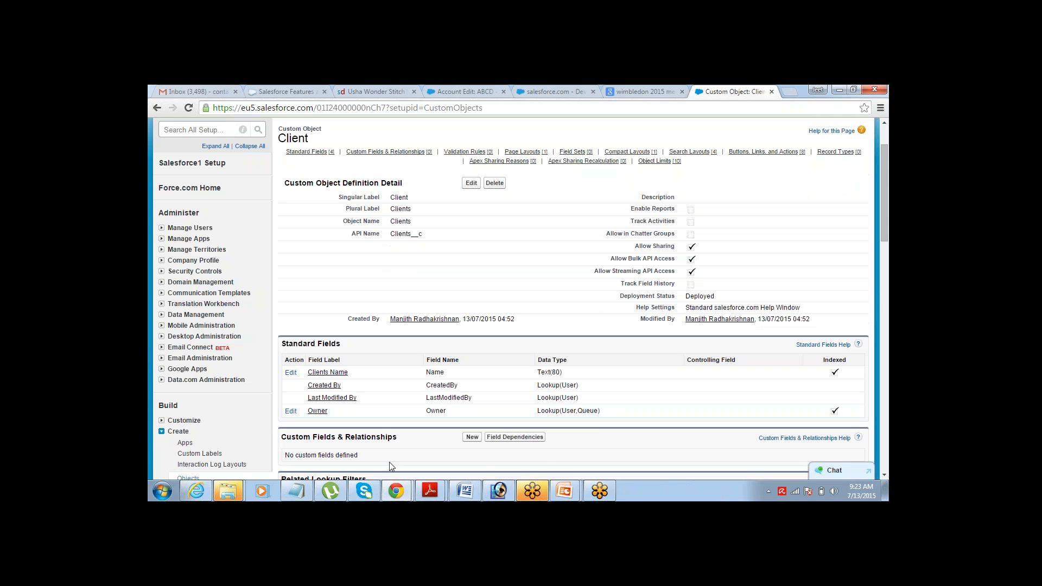
{"action": "left_click", "coordinate": [162, 491]}
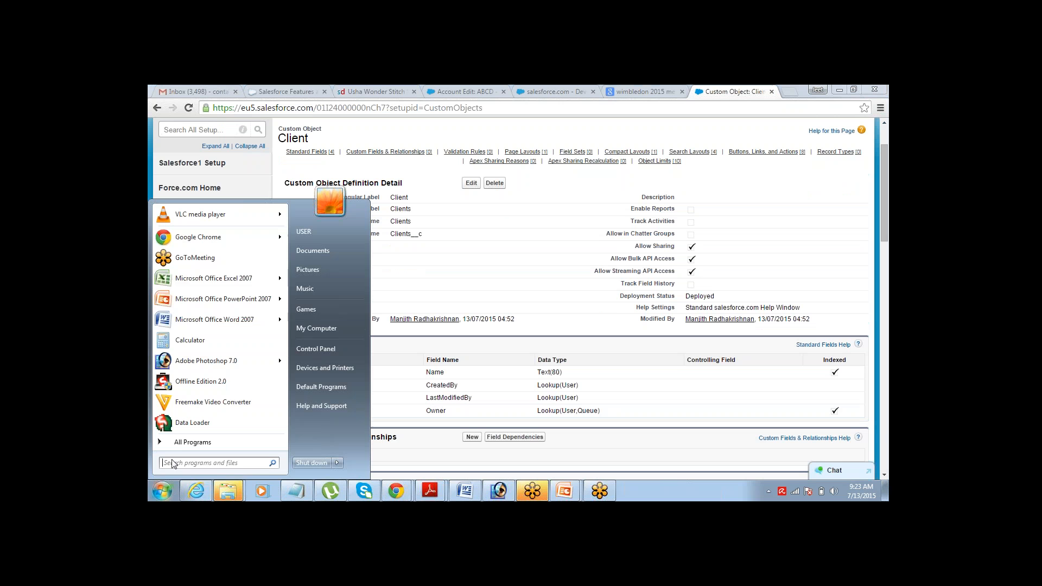
{"action": "left_click", "coordinate": [234, 285]}
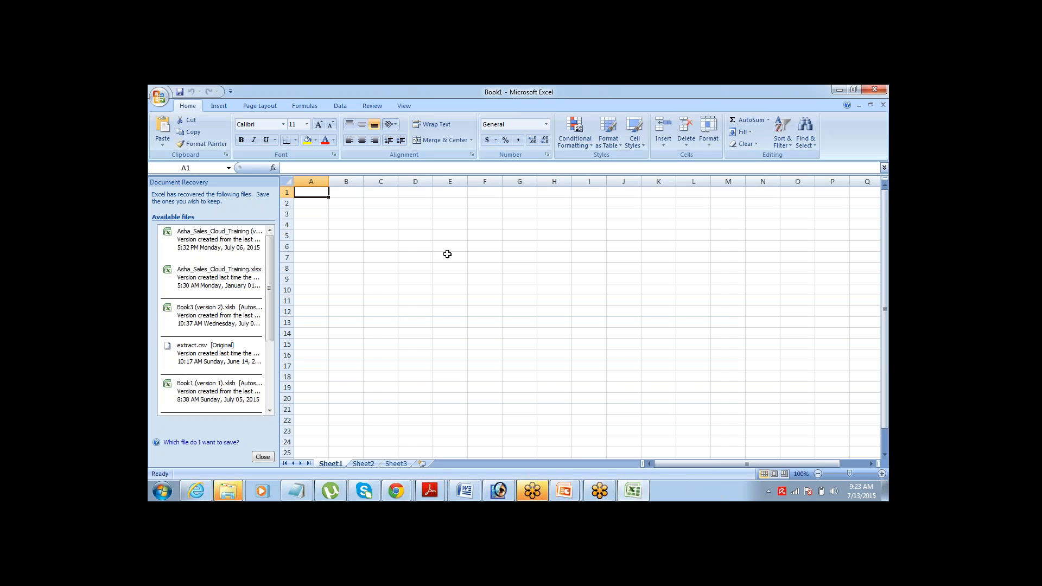
- Merge cells B2:E2 into a centred heading reading Client
{"action": "left_click", "coordinate": [340, 202]}
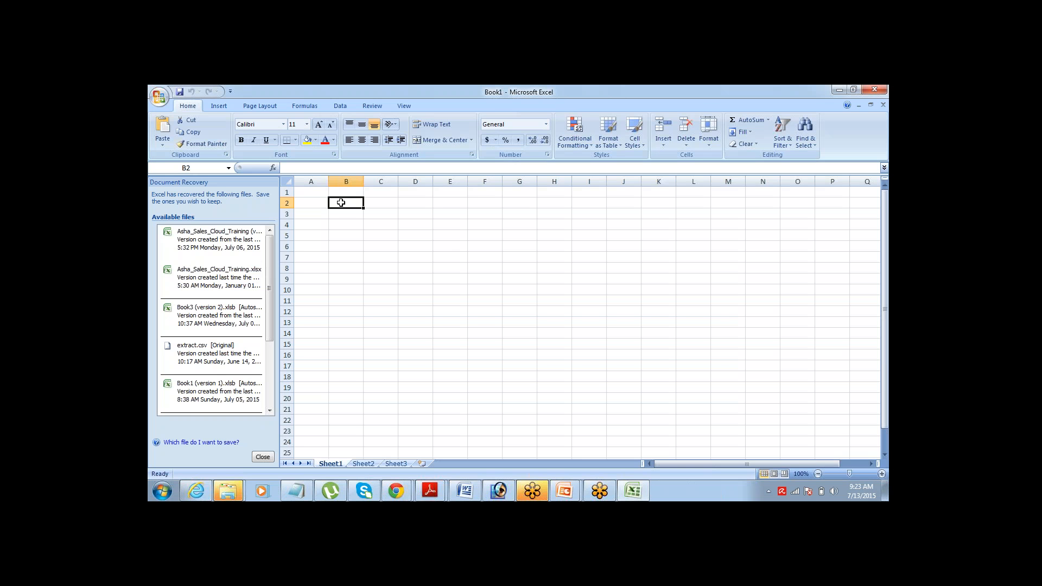
{"action": "left_click_drag", "start_coordinate": [341, 202], "coordinate": [448, 205]}
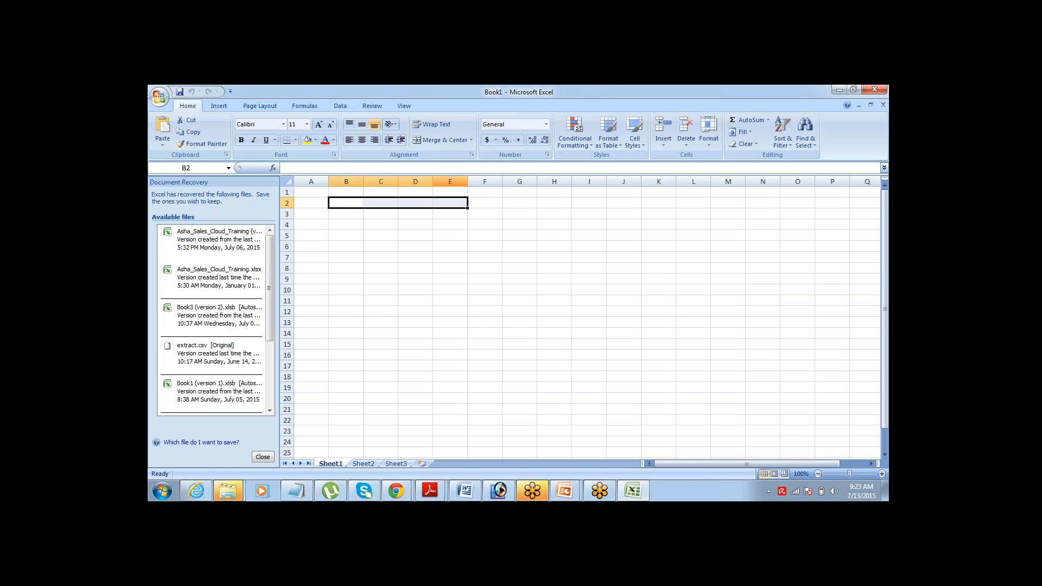
{"action": "left_click", "coordinate": [437, 140]}
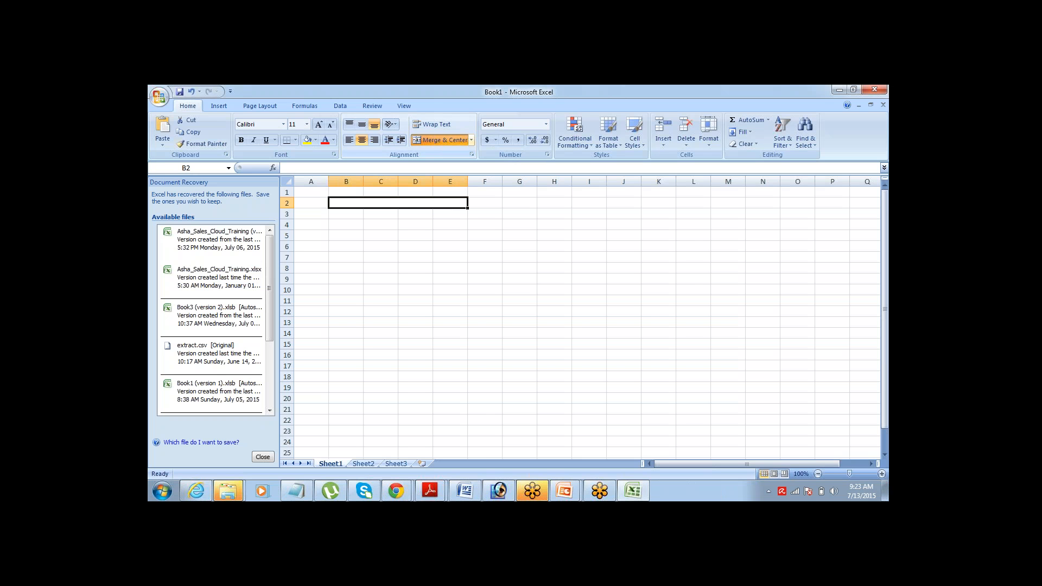
{"action": "type", "text": "Client"}
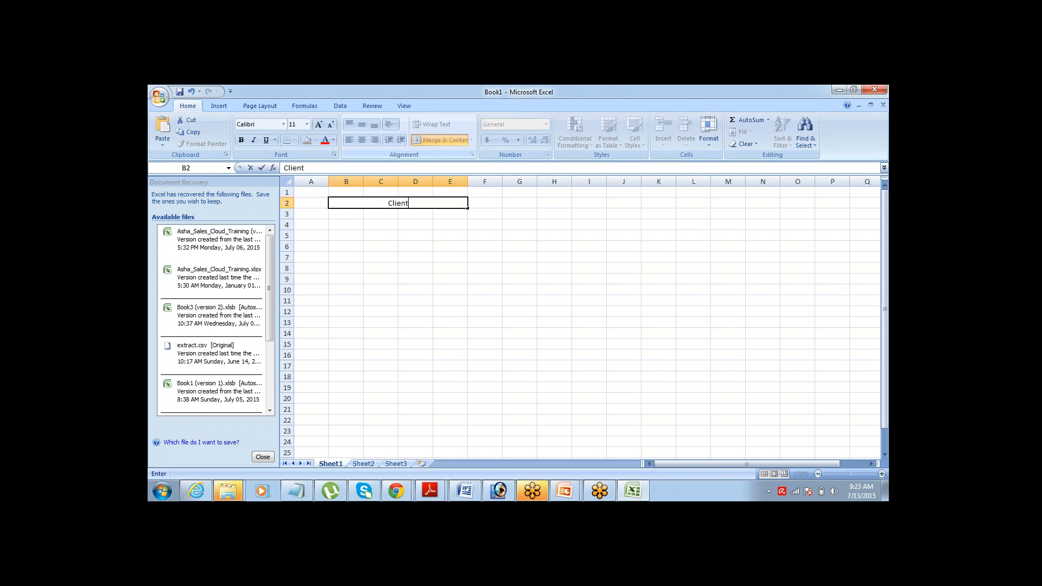
{"action": "key", "text": "Return"}
{"action": "key", "text": "Left"}
{"action": "key", "text": "Left"}
{"action": "key", "text": "Left"}
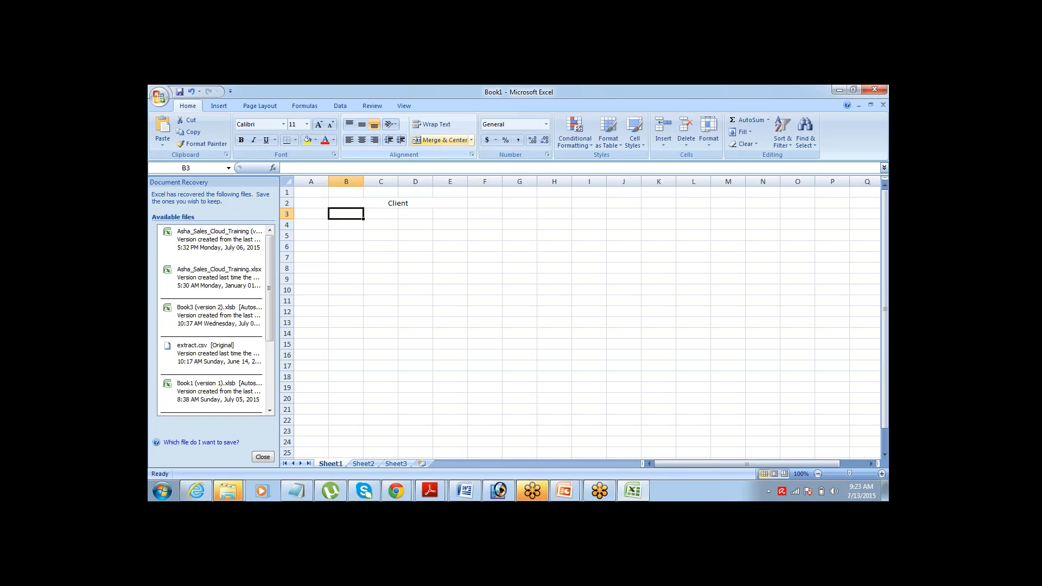
{"action": "key", "text": "Up"}
{"action": "key", "text": "Down"}
{"action": "key", "text": "Up"}
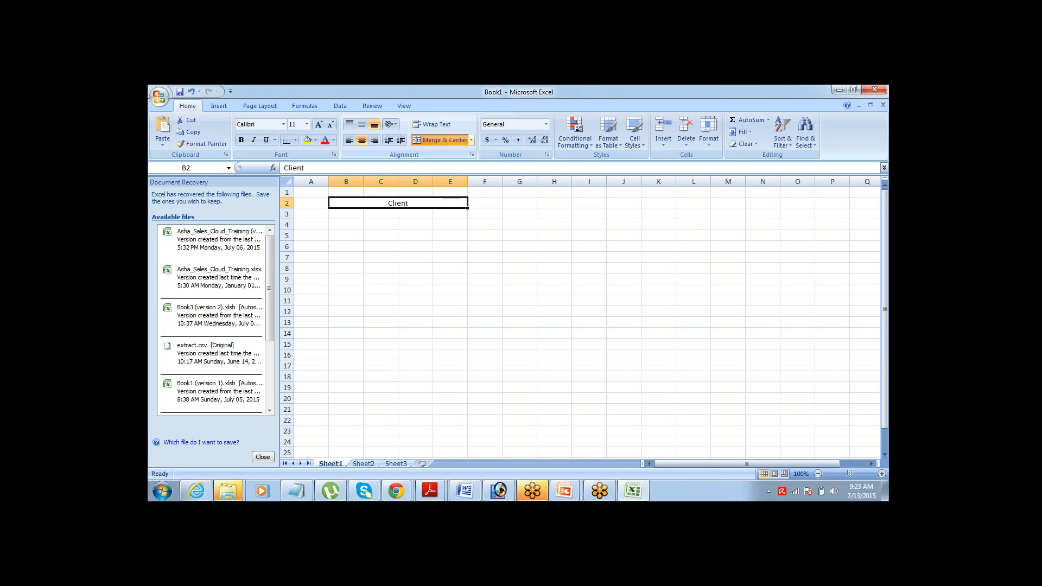
{"action": "key", "text": "Down"}
- Enter the column headings Name and Created By in row 3
{"action": "type", "text": "Name"}
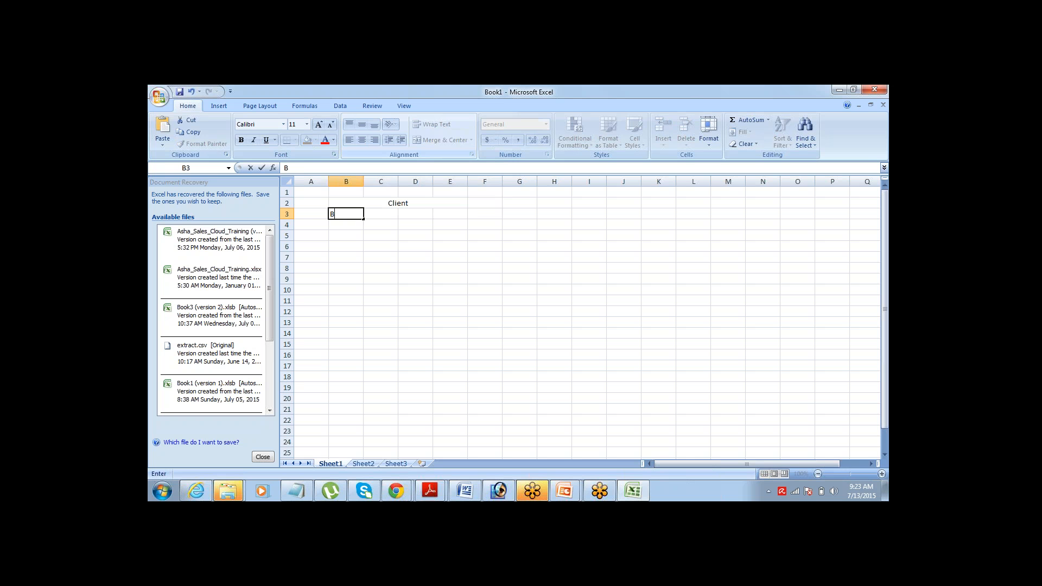
{"action": "key", "text": "Tab"}
{"action": "key", "text": "alt+Tab"}
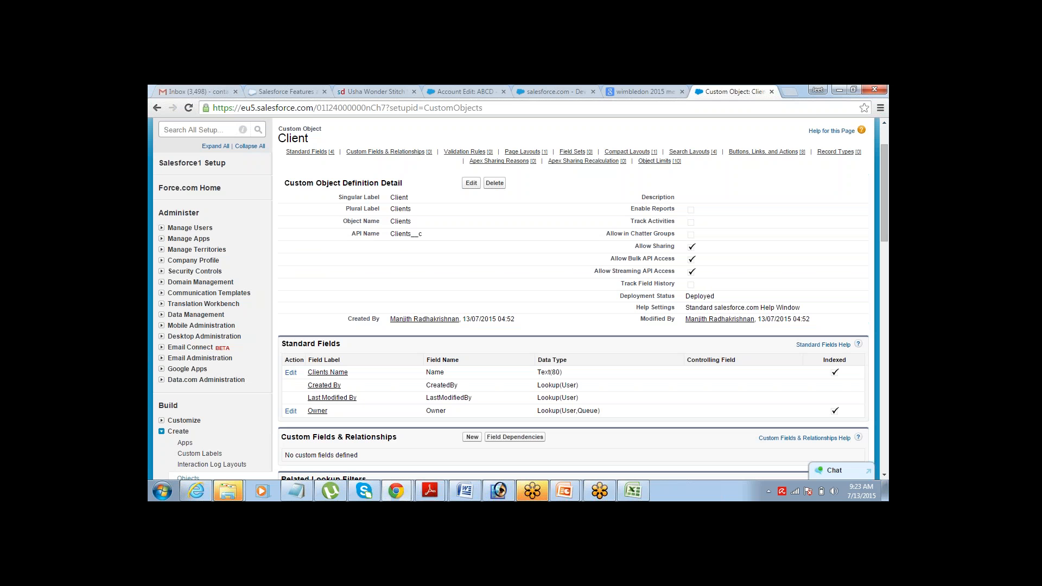
{"action": "key", "text": "alt+Tab"}
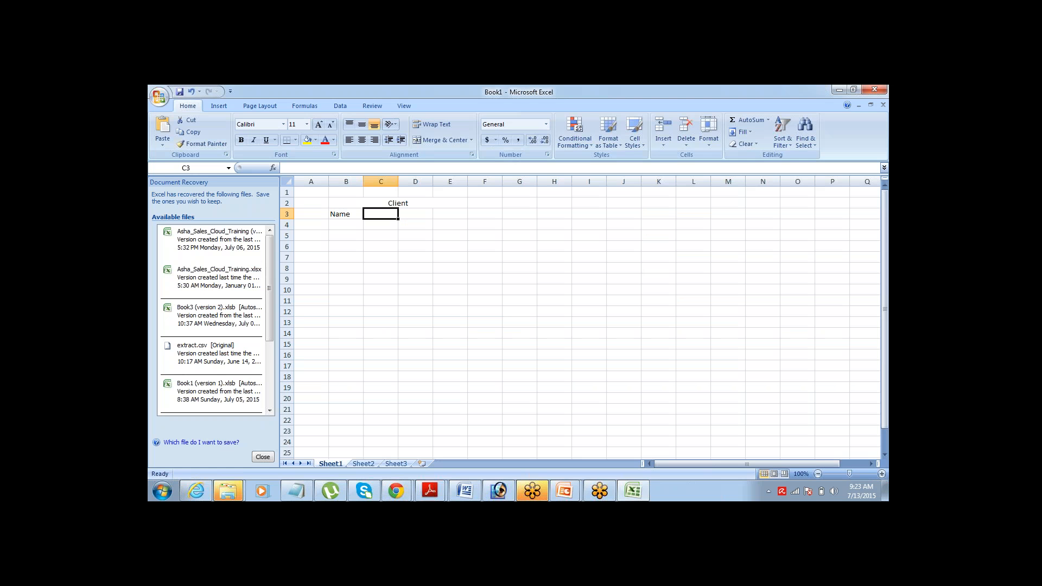
{"action": "type", "text": "Created "}
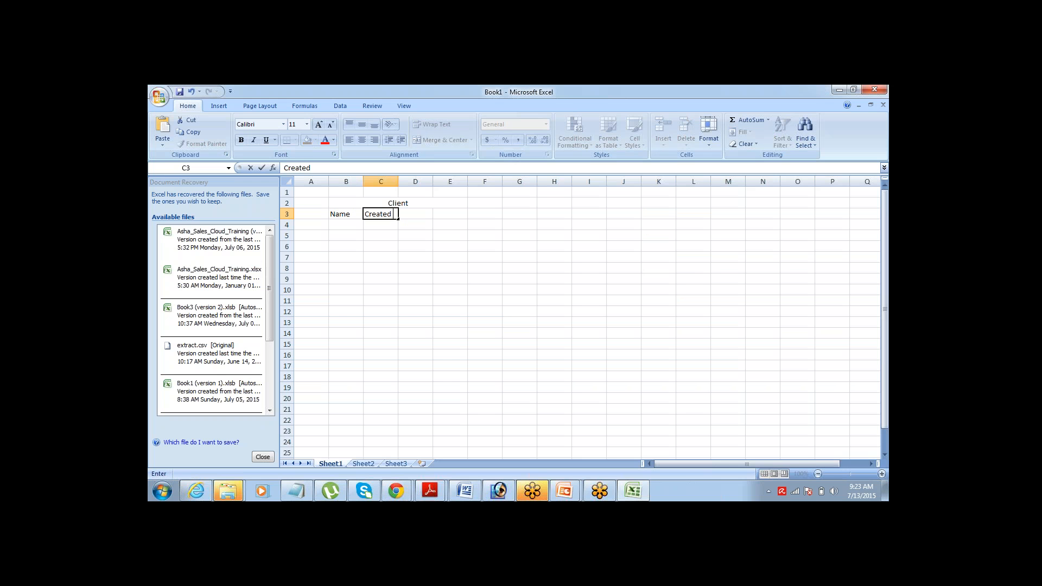
{"action": "type", "text": "By"}
{"action": "key", "text": "Tab"}
{"action": "key", "text": "alt+Tab"}
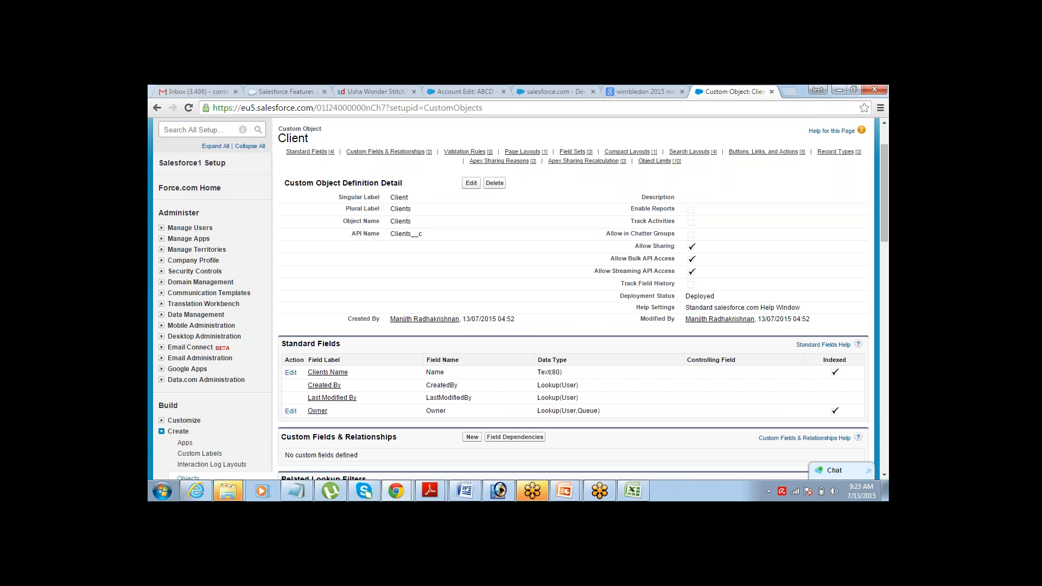
{"action": "key", "text": "alt+Tab"}
- Add the Last Modified By and Owner headings and select the new heading cells
{"action": "type", "text": "Last"}
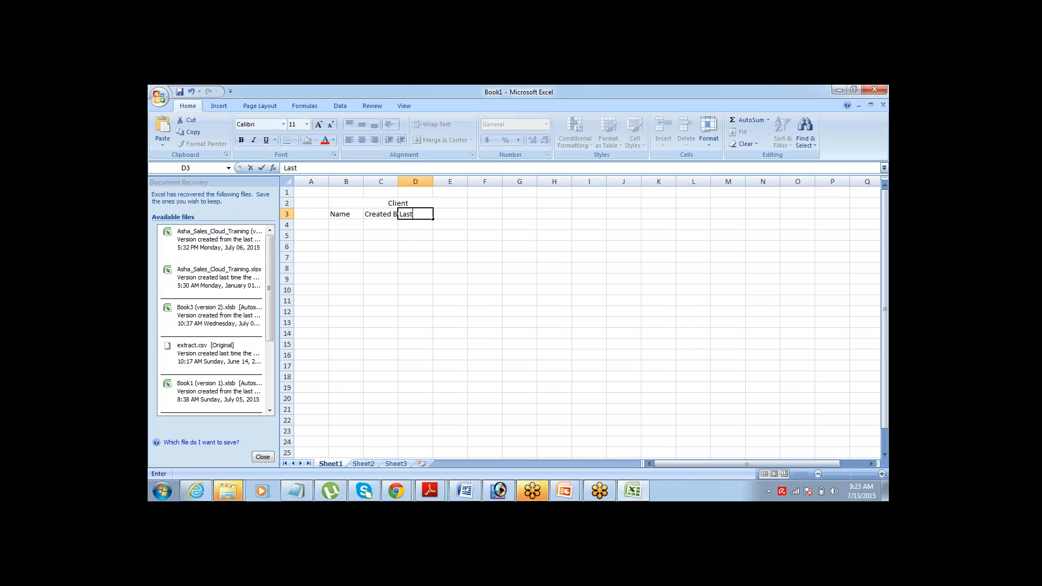
{"action": "type", "text": " Modified By"}
{"action": "key", "text": "Tab"}
{"action": "key", "text": "Tab"}
{"action": "key", "text": "alt+Tab"}
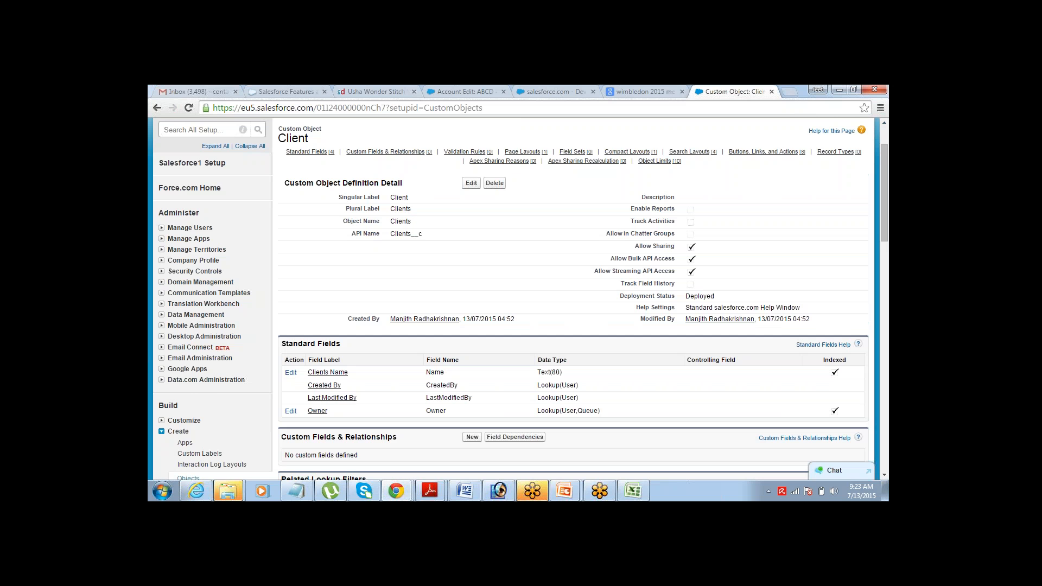
{"action": "key", "text": "alt+Tab"}
{"action": "key", "text": "Left"}
{"action": "type", "text": "Owner"}
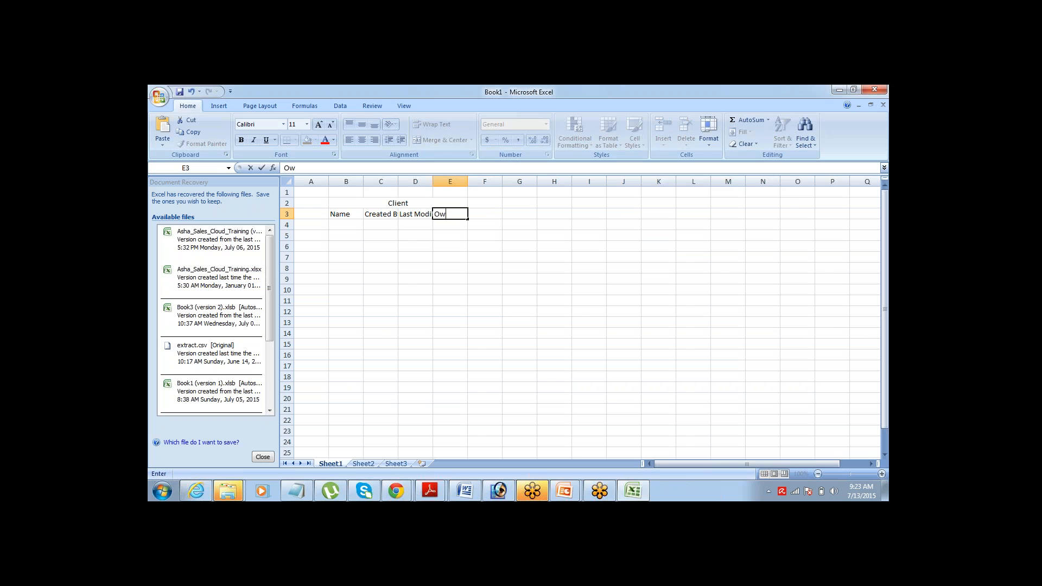
{"action": "key", "text": "Tab"}
{"action": "key", "text": "Left"}
{"action": "key", "text": "shift+Left"}
{"action": "key", "text": "shift+Left"}
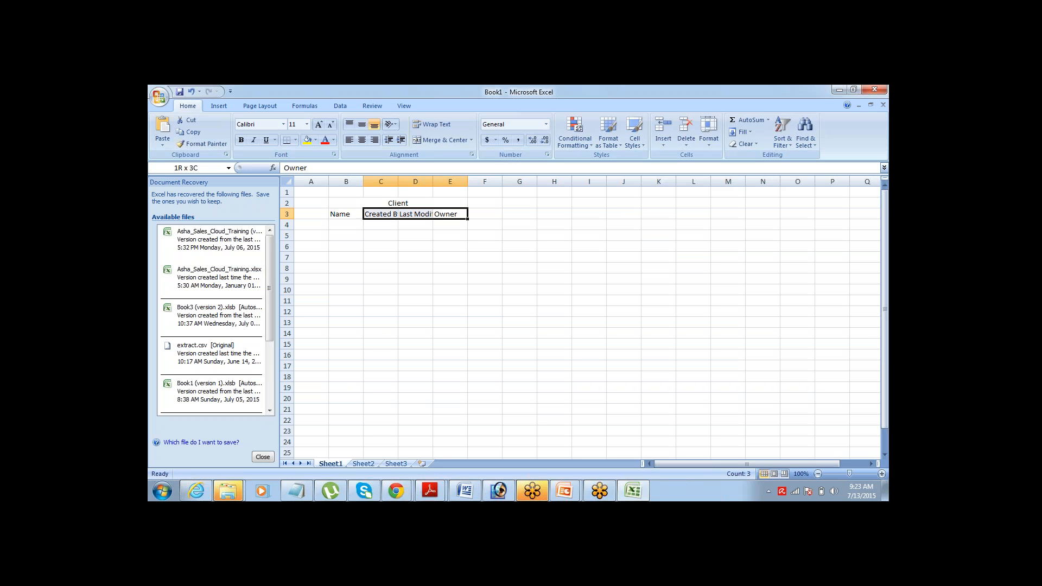
{"action": "key", "text": "shift+Left"}
{"action": "key", "text": "shift+Right"}
- Move across the Name to Owner heading cells in row 3, ending on Name
{"action": "key", "text": "Left"}
{"action": "key", "text": "Left"}
{"action": "key", "text": "Left"}
{"action": "key", "text": "Right"}
{"action": "key", "text": "Right"}
{"action": "key", "text": "Right"}
{"action": "key", "text": "Right"}
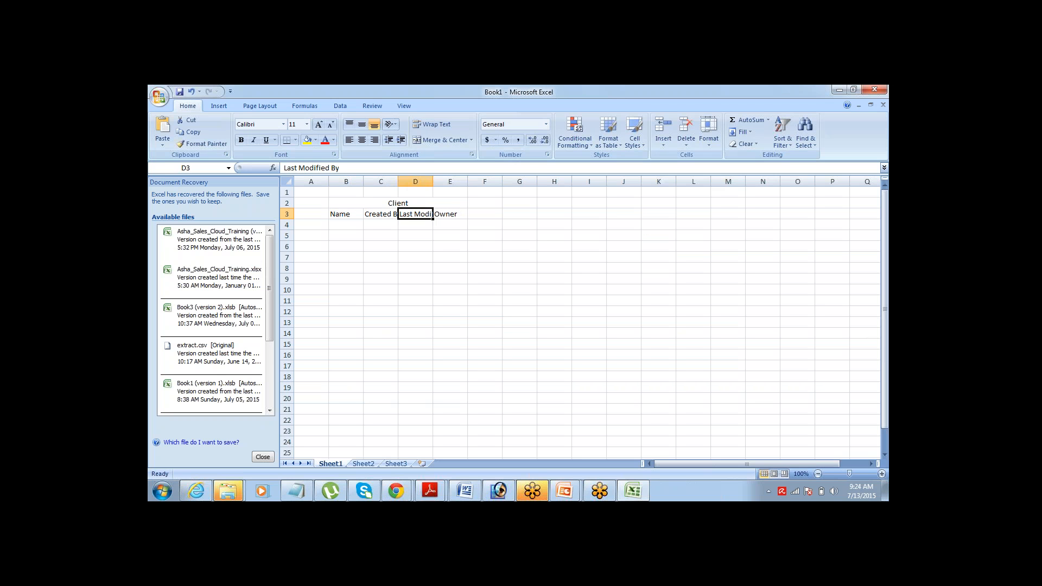
{"action": "key", "text": "Left"}
{"action": "key", "text": "Left"}
{"action": "key", "text": "Left"}
{"action": "key", "text": "Left"}
{"action": "key", "text": "Right"}
{"action": "key", "text": "Left"}
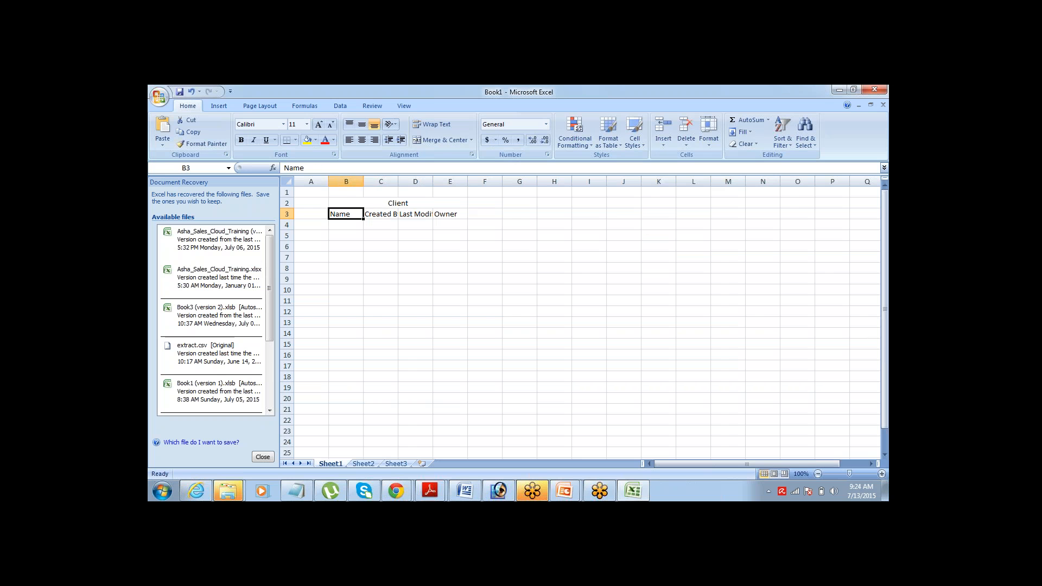
{"action": "key", "text": "Right"}
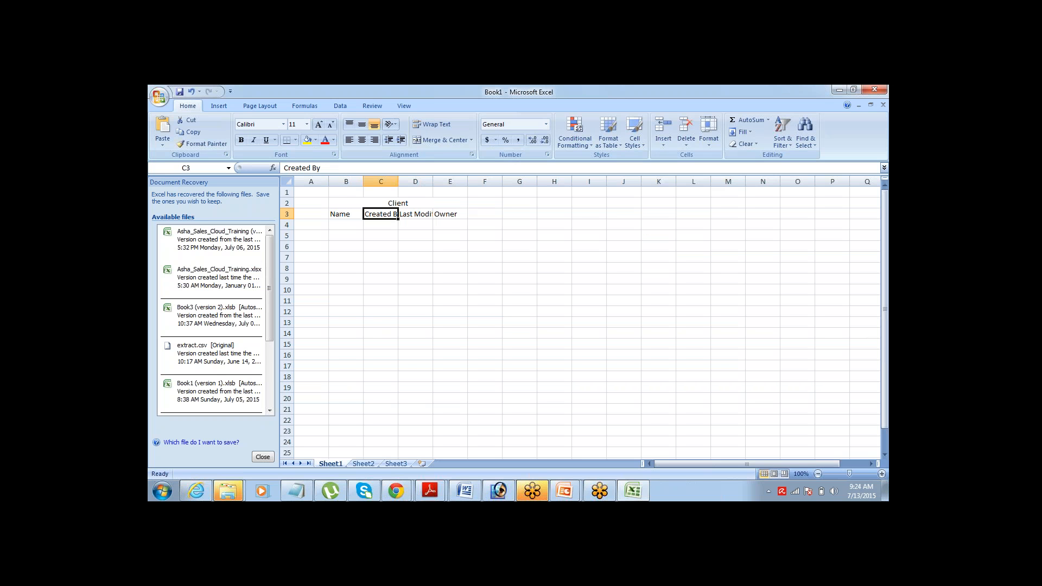
{"action": "key", "text": "shift+Right"}
{"action": "key", "text": "shift+Right"}
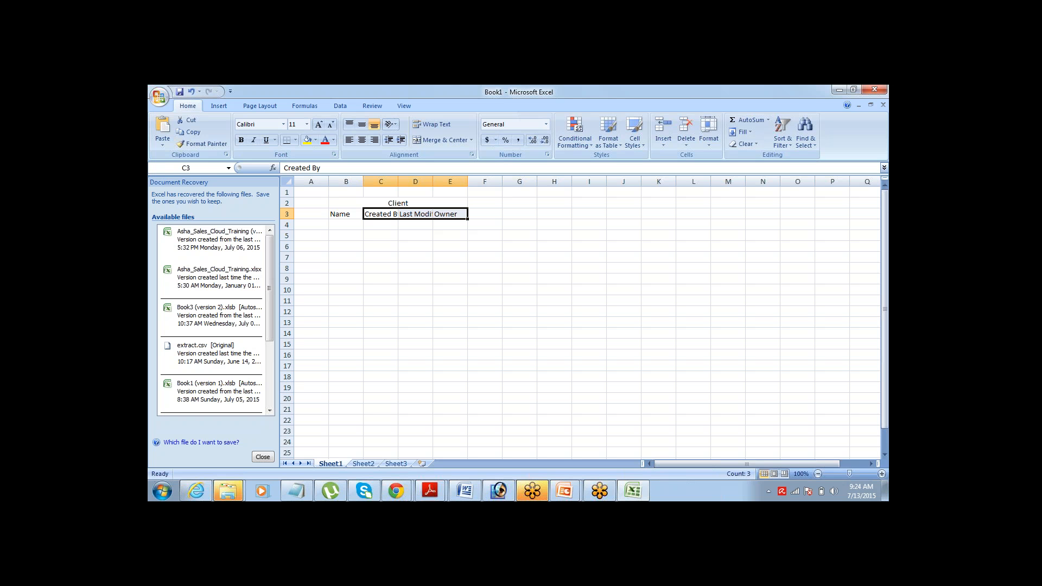
{"action": "key", "text": "Right"}
{"action": "key", "text": "Left"}
{"action": "key", "text": "shift+Right"}
{"action": "key", "text": "shift+Right"}
{"action": "key", "text": "Left"}
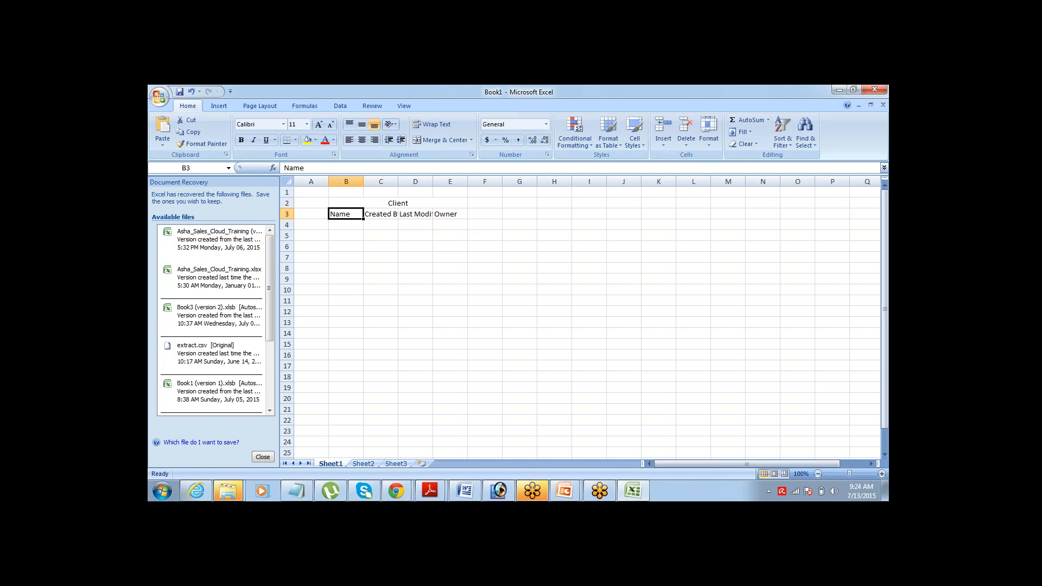
- Check the Salesforce Client page, then create a new blank workbook, Book2
{"action": "key", "text": "alt+Tab"}
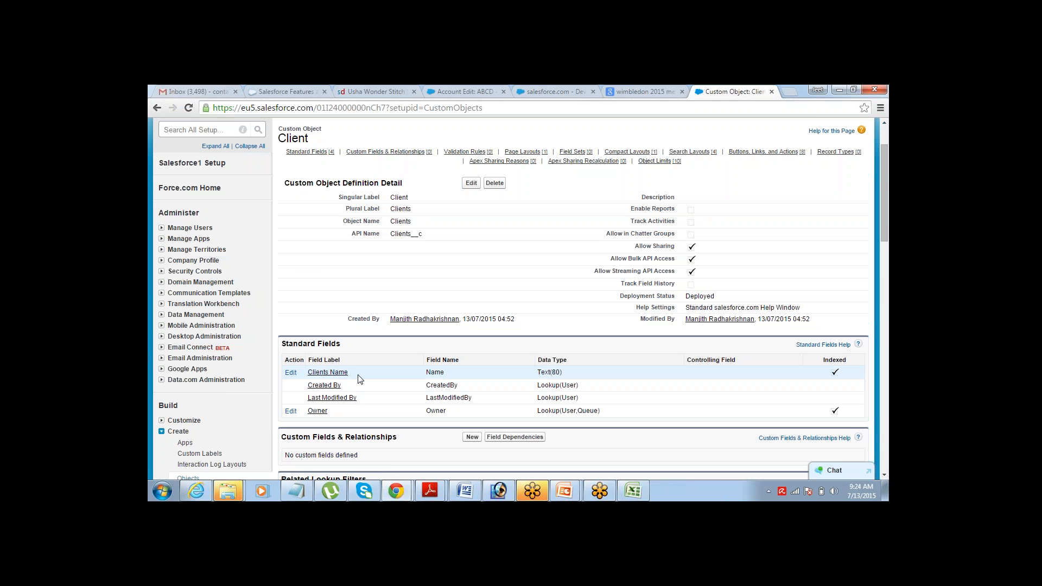
{"action": "key", "text": "alt+Tab"}
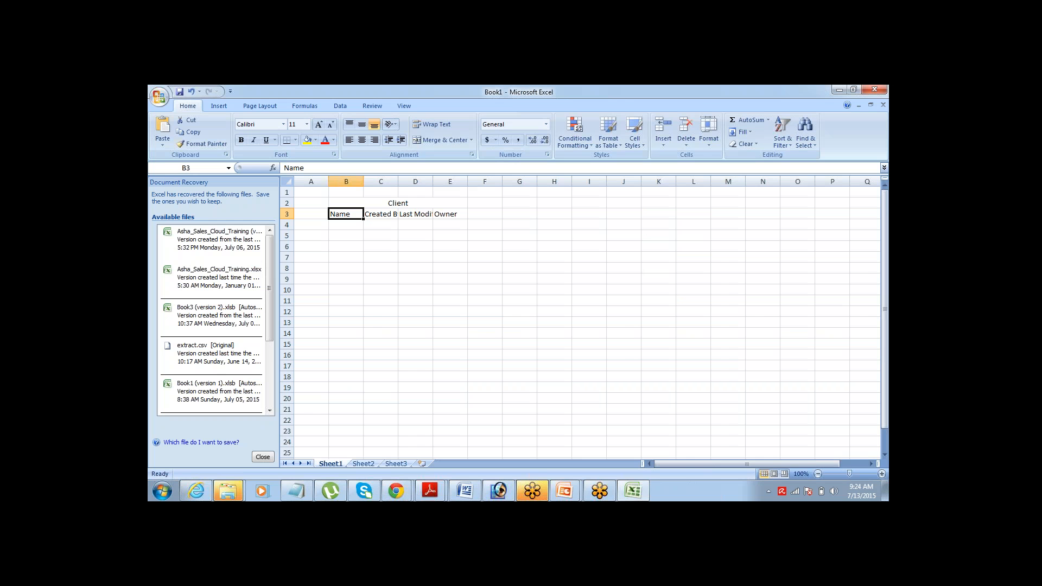
{"action": "key", "text": "ctrl+n"}
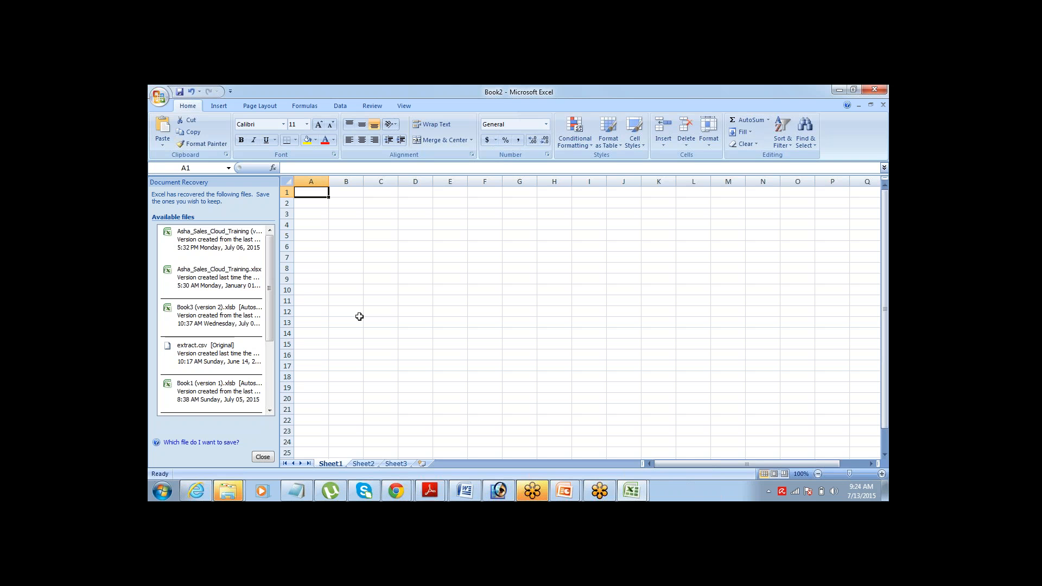
- Return to the Client object page in Chrome and start a new field under Custom Fields & Relationships
{"action": "left_click", "coordinate": [396, 491]}
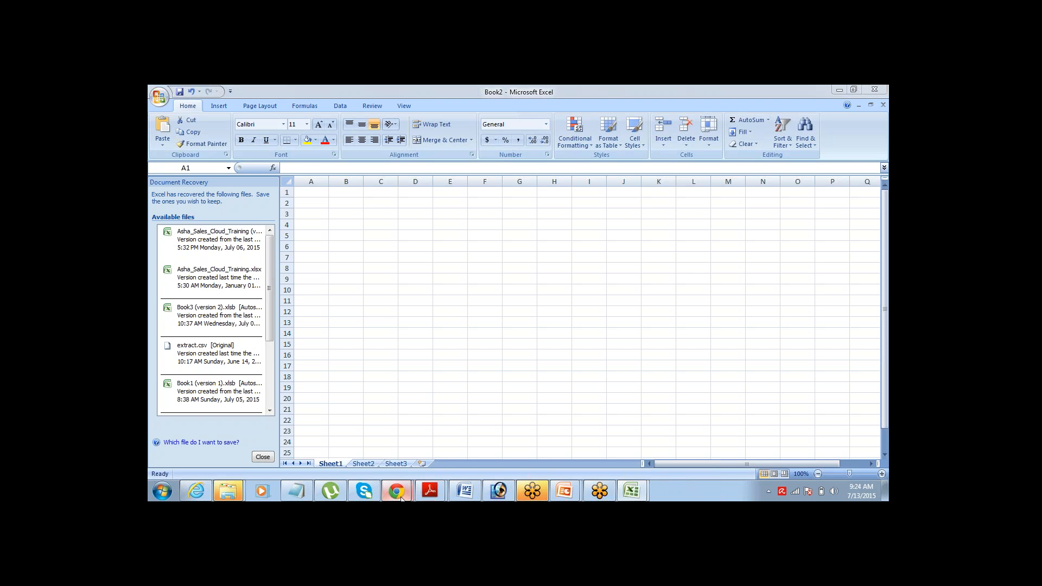
{"action": "left_click", "coordinate": [344, 401]}
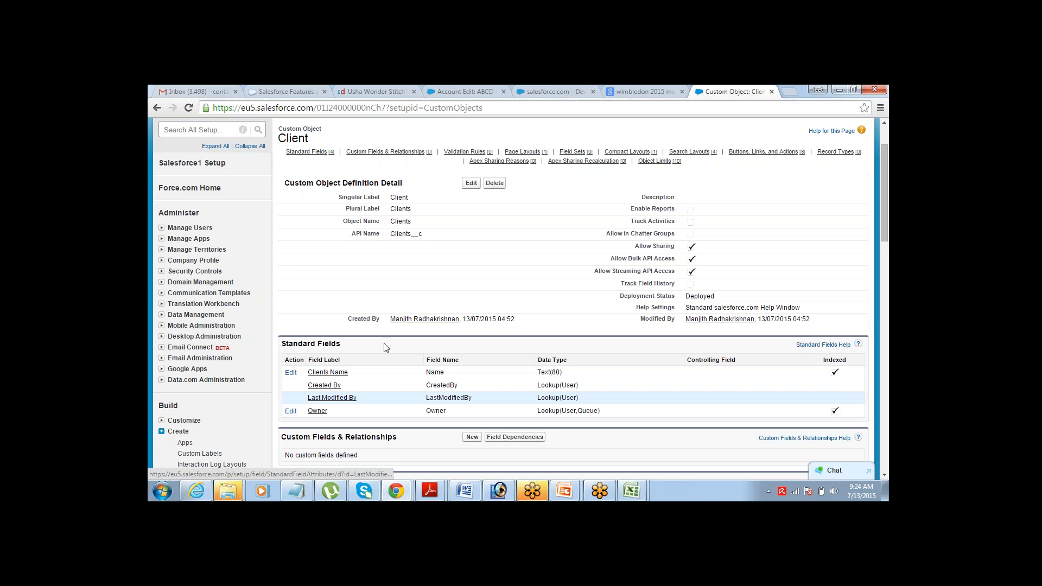
{"action": "left_click_drag", "start_coordinate": [363, 378], "coordinate": [306, 373]}
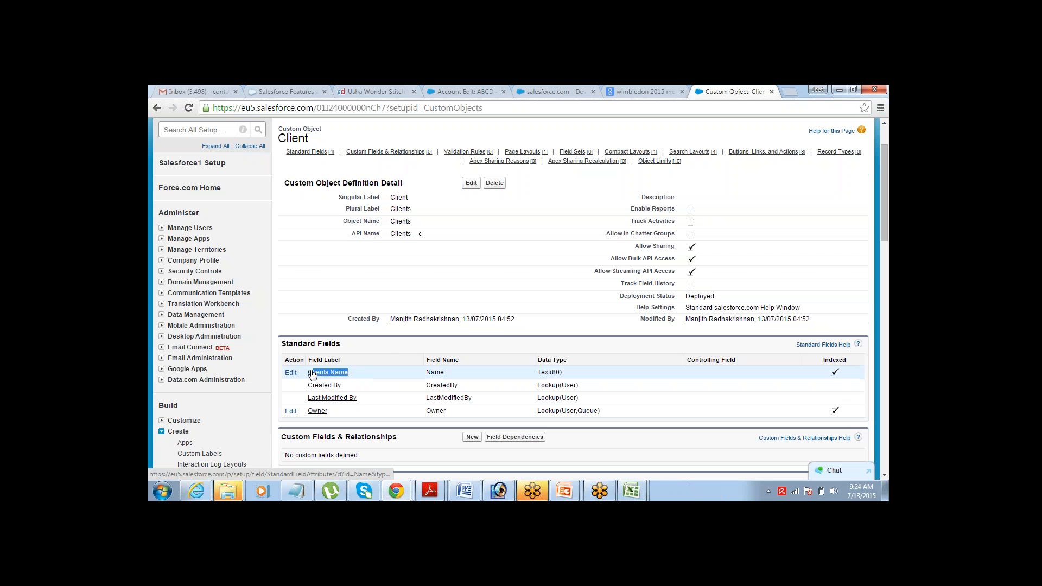
{"action": "scroll", "coordinate": [884, 474], "scroll_direction": "down", "scroll_amount": 2}
{"action": "left_click", "coordinate": [883, 476]}
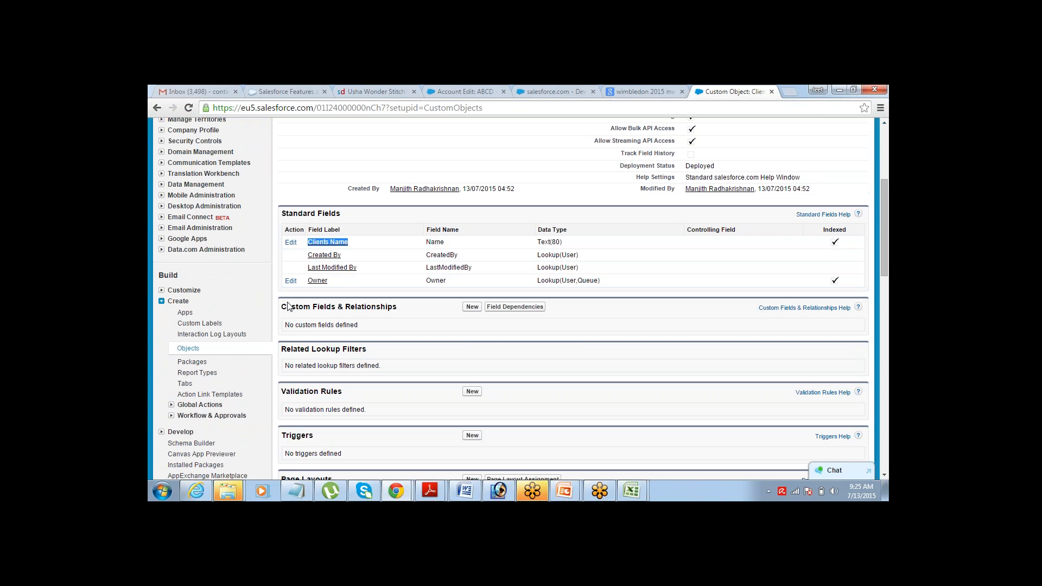
{"action": "left_click_drag", "start_coordinate": [281, 306], "coordinate": [346, 307]}
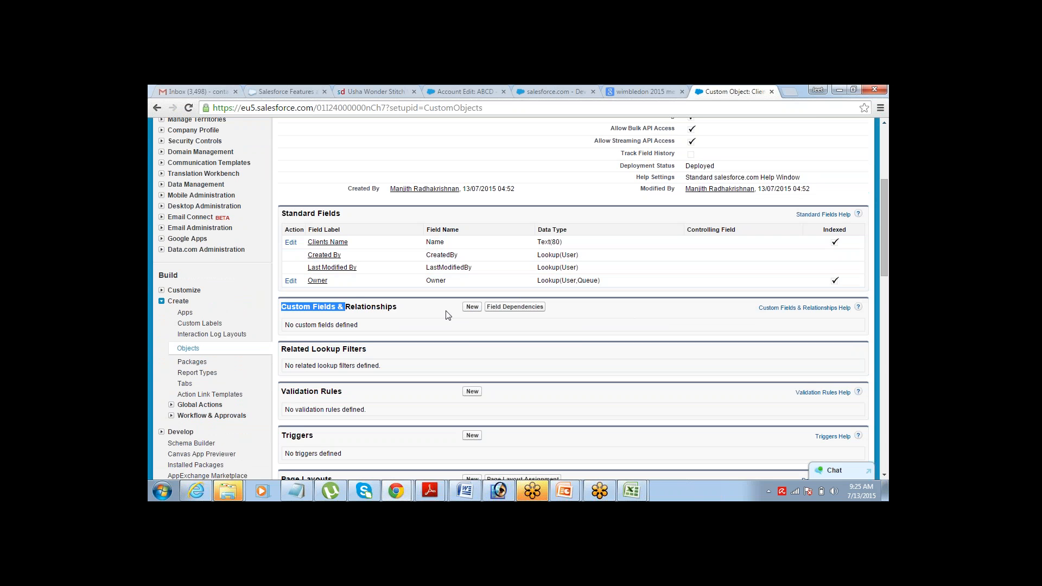
{"action": "left_click", "coordinate": [472, 307]}
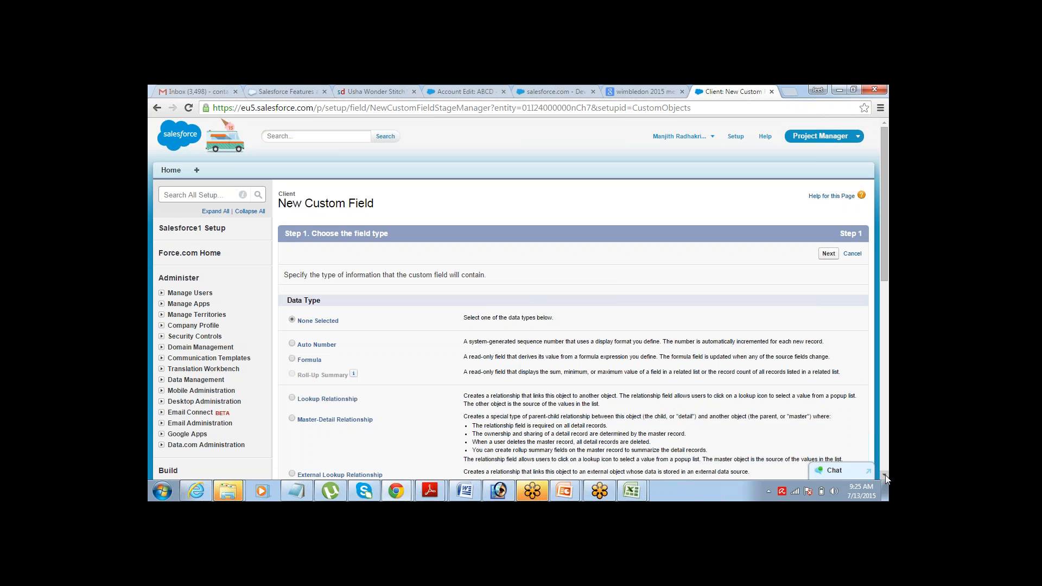
- Scroll down the Step 1 data type list to the Text Area option
{"action": "scroll", "coordinate": [885, 474], "scroll_direction": "down", "scroll_amount": 7}
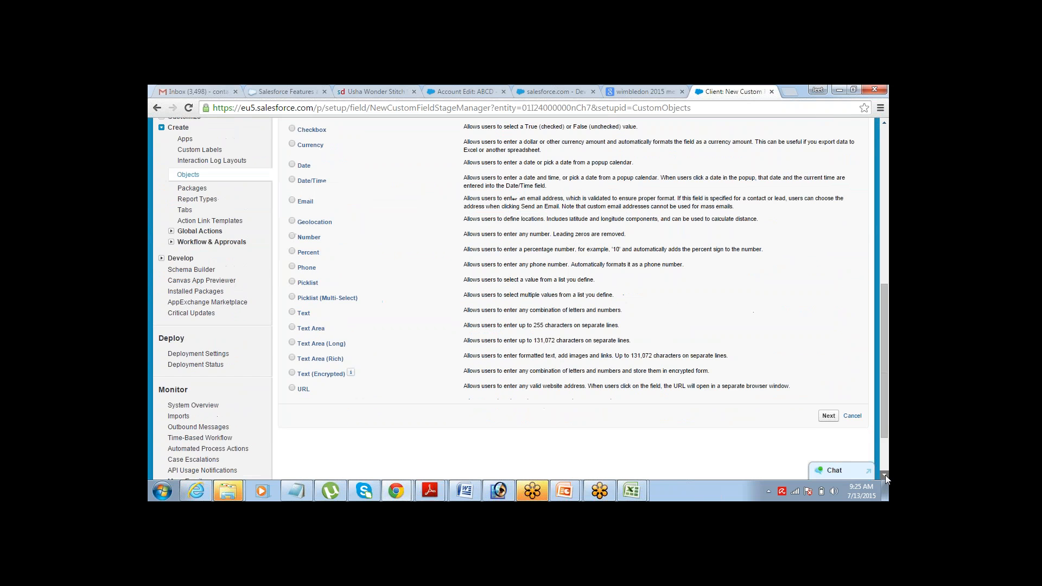
{"action": "scroll", "coordinate": [884, 474], "scroll_direction": "down", "scroll_amount": 1}
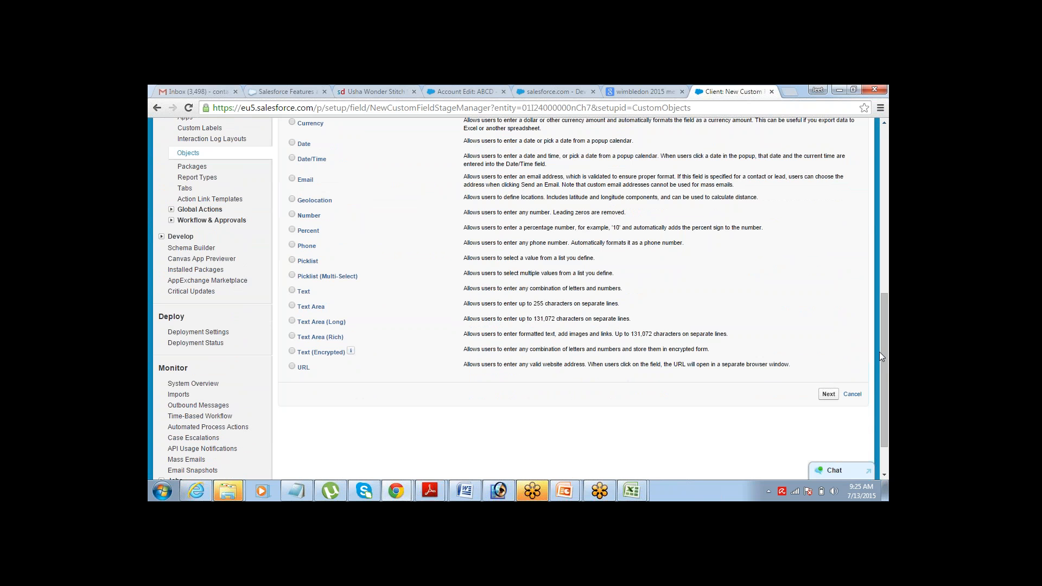
{"action": "left_click_drag", "start_coordinate": [884, 372], "coordinate": [885, 367]}
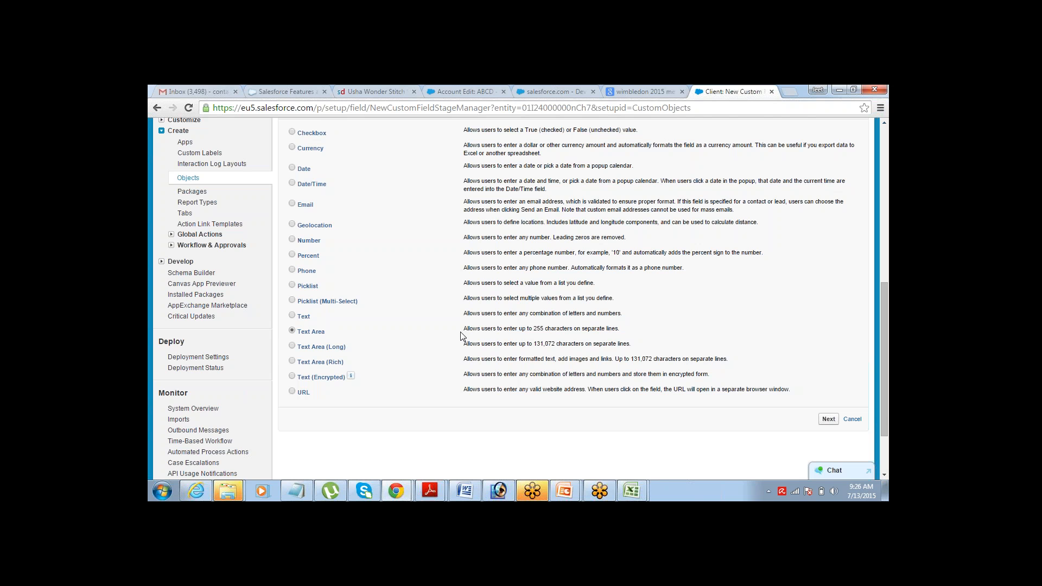
- Weigh Text against Text Area, settle on Text as the data type, and advance to Step 2
{"action": "left_click_drag", "start_coordinate": [464, 329], "coordinate": [551, 329]}
{"action": "left_click", "coordinate": [552, 330]}
{"action": "left_click", "coordinate": [292, 316]}
{"action": "left_click", "coordinate": [293, 331]}
{"action": "left_click_drag", "start_coordinate": [582, 329], "coordinate": [618, 329]}
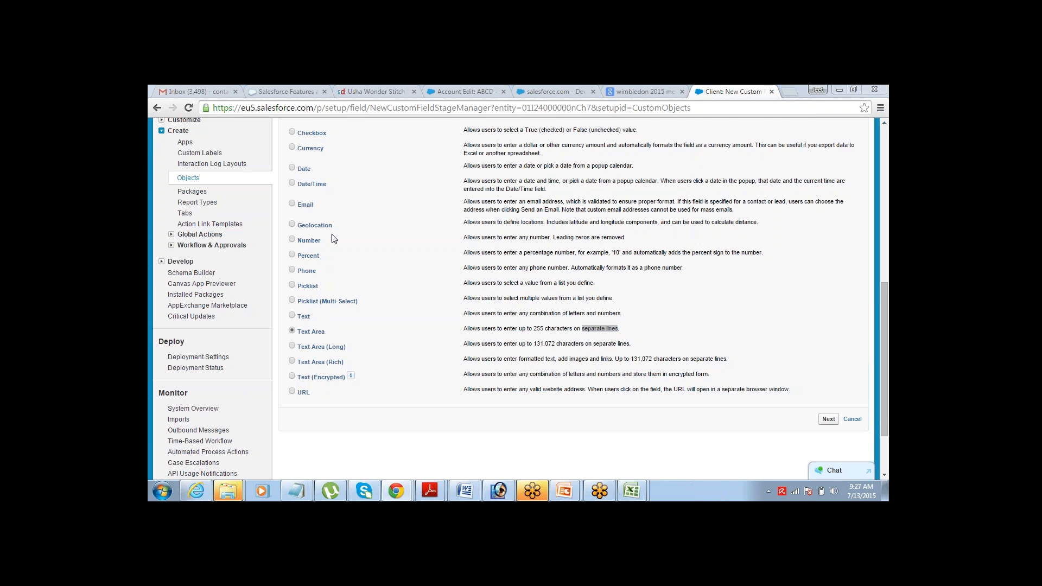
{"action": "left_click", "coordinate": [292, 315]}
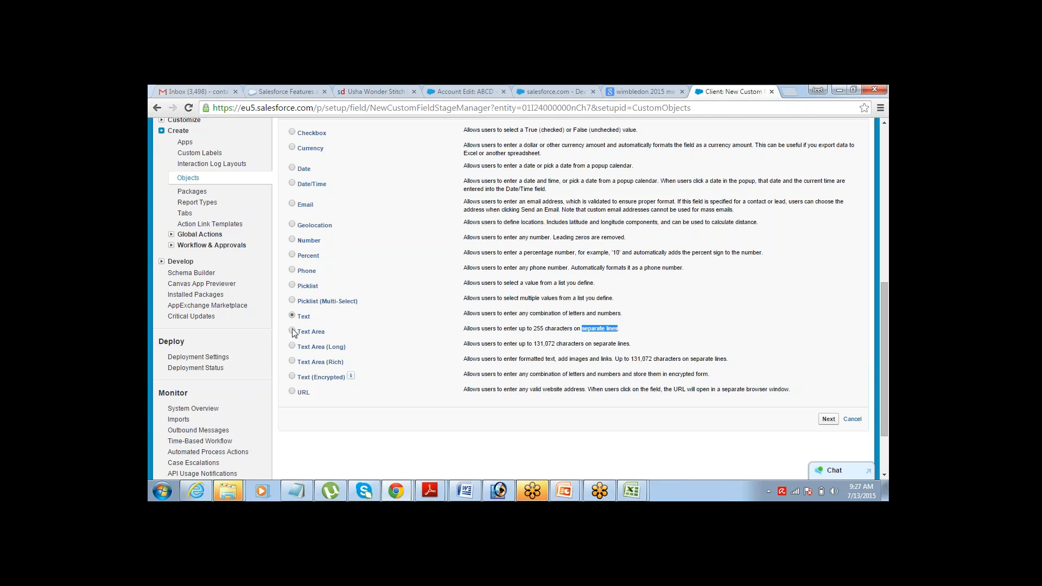
{"action": "left_click", "coordinate": [825, 359]}
{"action": "left_click", "coordinate": [827, 421]}
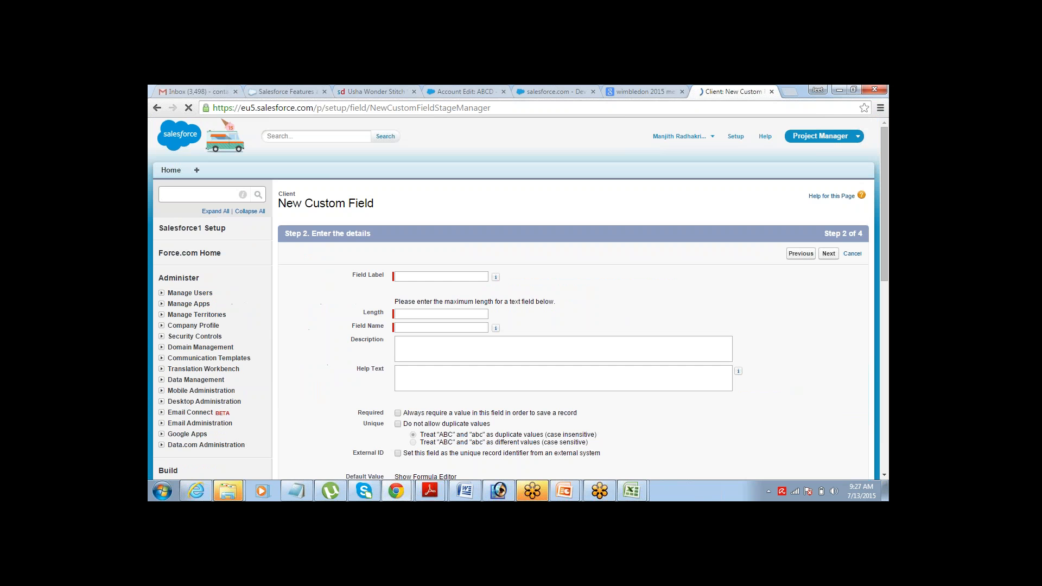
- Label the new Text field Address with length 100 and continue to field-level security
{"action": "left_click", "coordinate": [456, 274]}
{"action": "type", "text": "Addrress"}
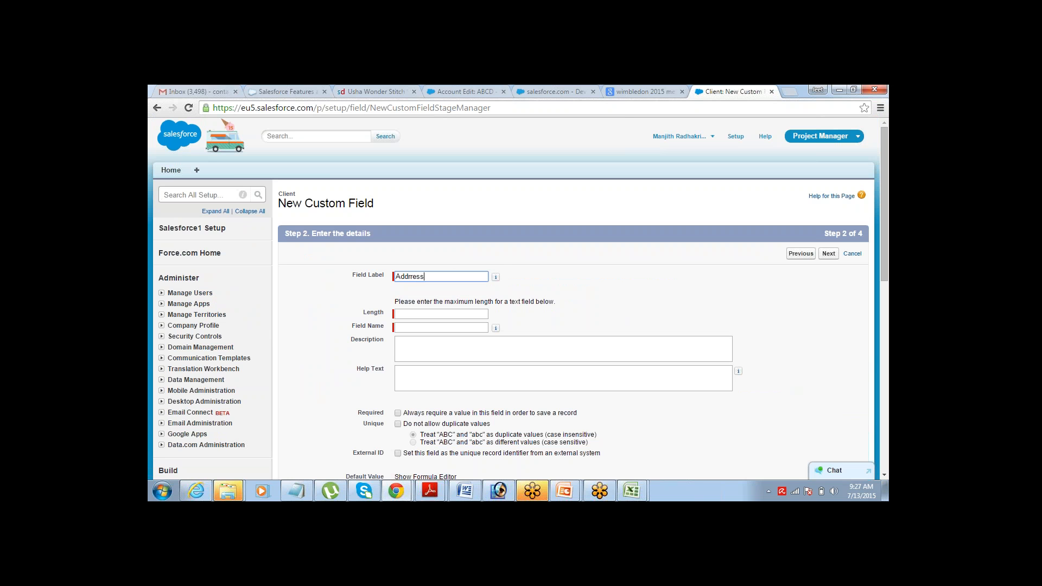
{"action": "key", "text": "Tab"}
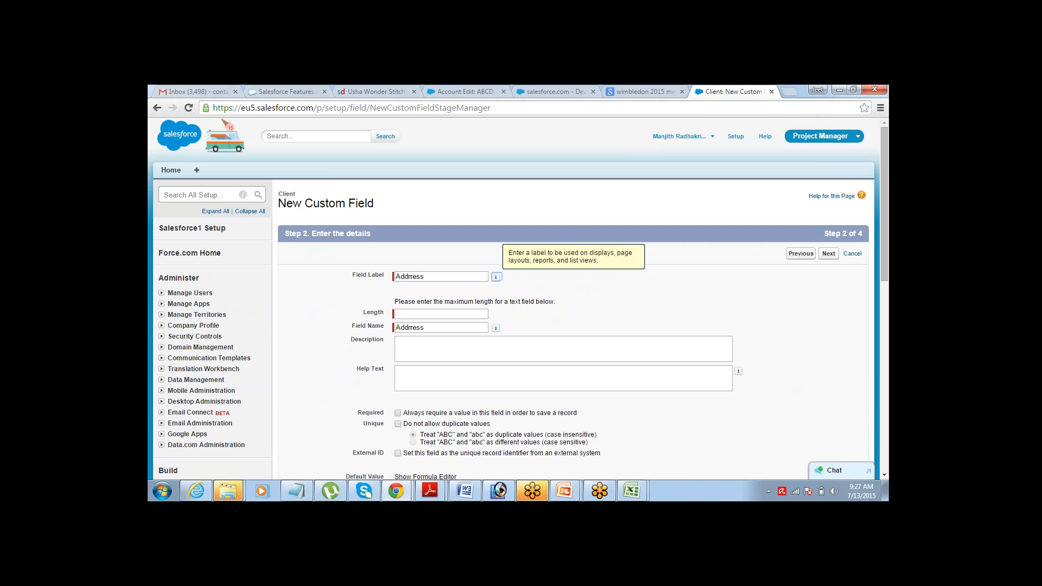
{"action": "left_click", "coordinate": [451, 278]}
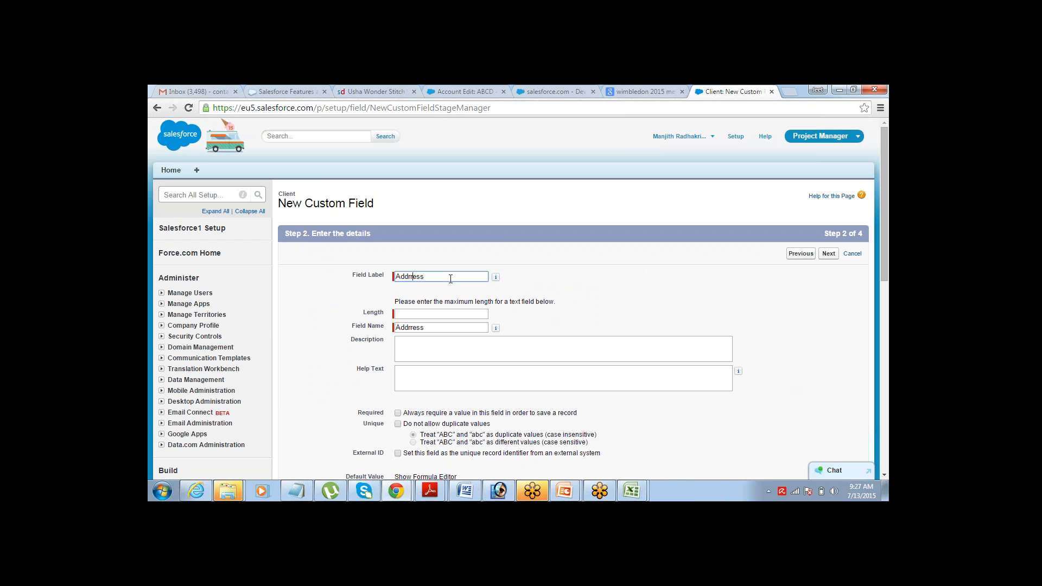
{"action": "key", "text": "BackSpace"}
{"action": "key", "text": "Tab"}
{"action": "left_click", "coordinate": [441, 315]}
{"action": "type", "text": "100"}
{"action": "key", "text": "Tab"}
{"action": "left_click_drag", "start_coordinate": [472, 313], "coordinate": [391, 313]}
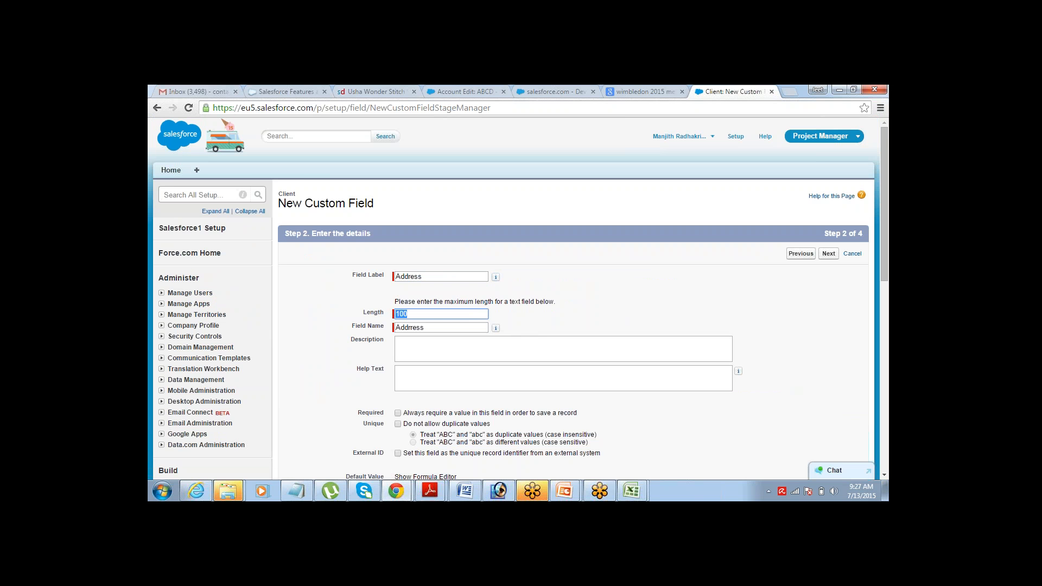
{"action": "left_click", "coordinate": [683, 316]}
{"action": "left_click", "coordinate": [829, 254]}
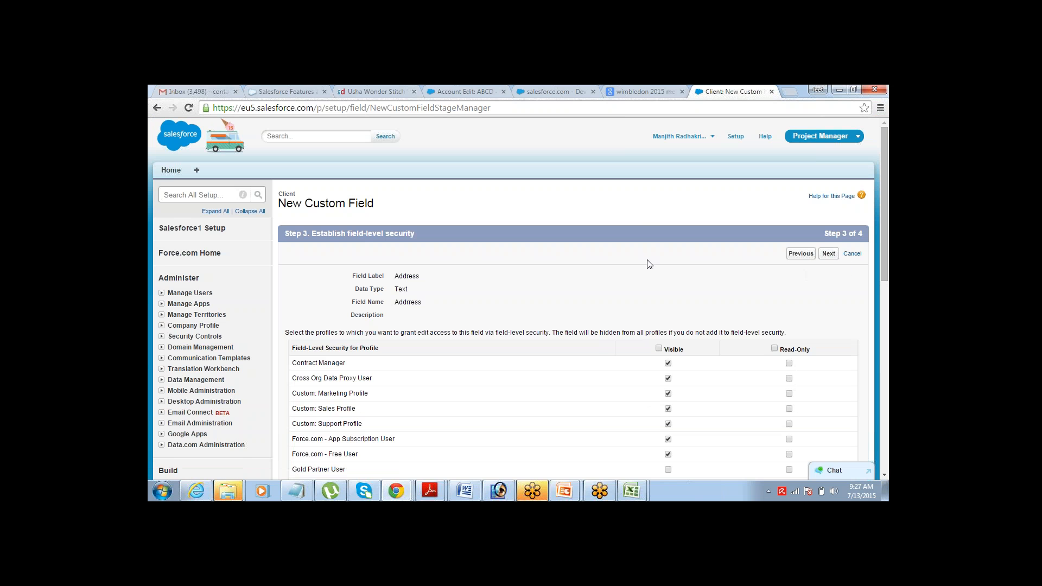
- Make Address visible to all profiles and move on to the page-layout step
{"action": "left_click", "coordinate": [660, 349]}
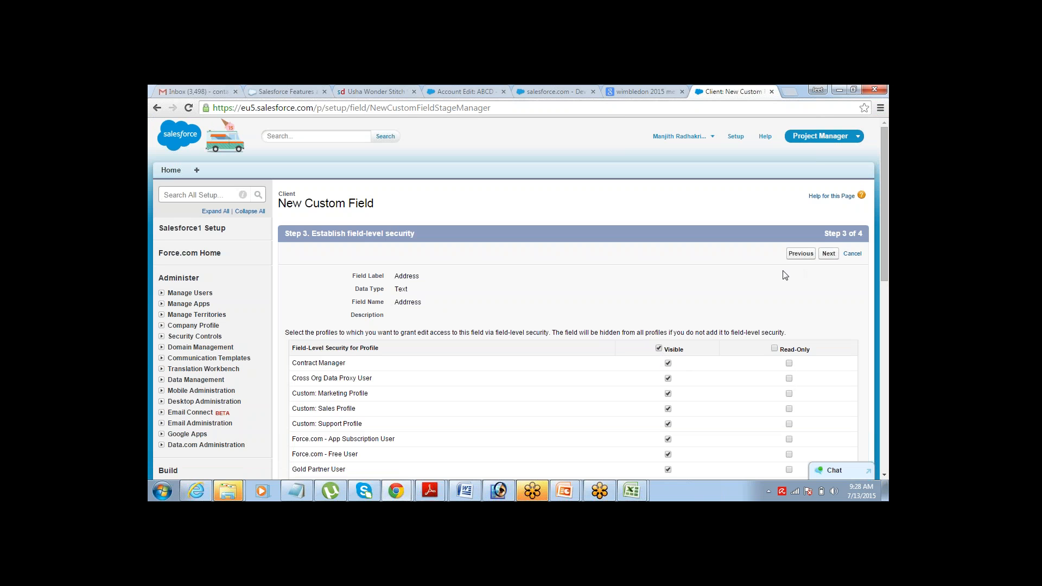
{"action": "left_click", "coordinate": [828, 254]}
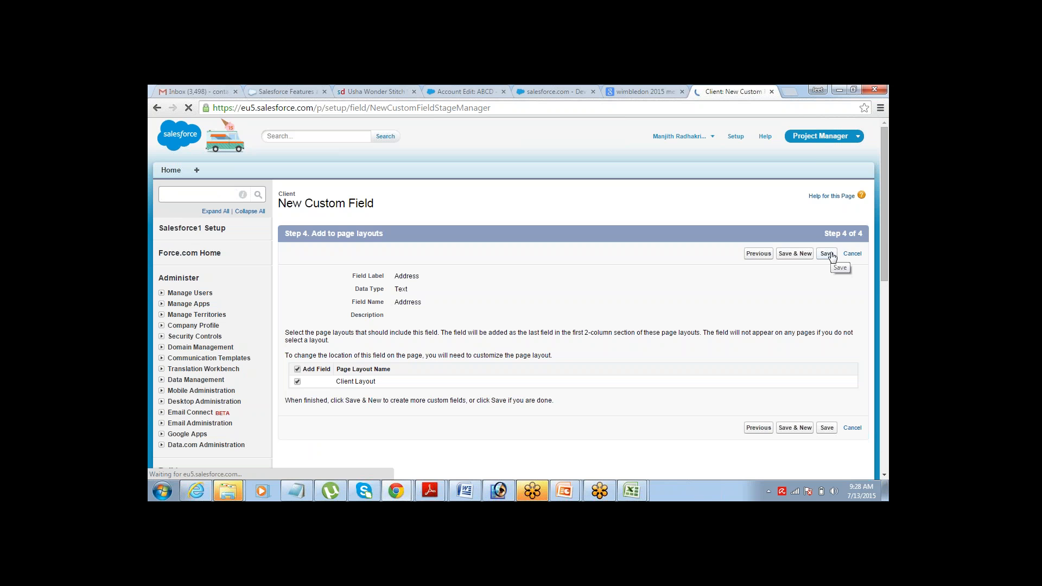
- Save the Address field and scroll down to find it listed as Text(100)
{"action": "left_click", "coordinate": [826, 255]}
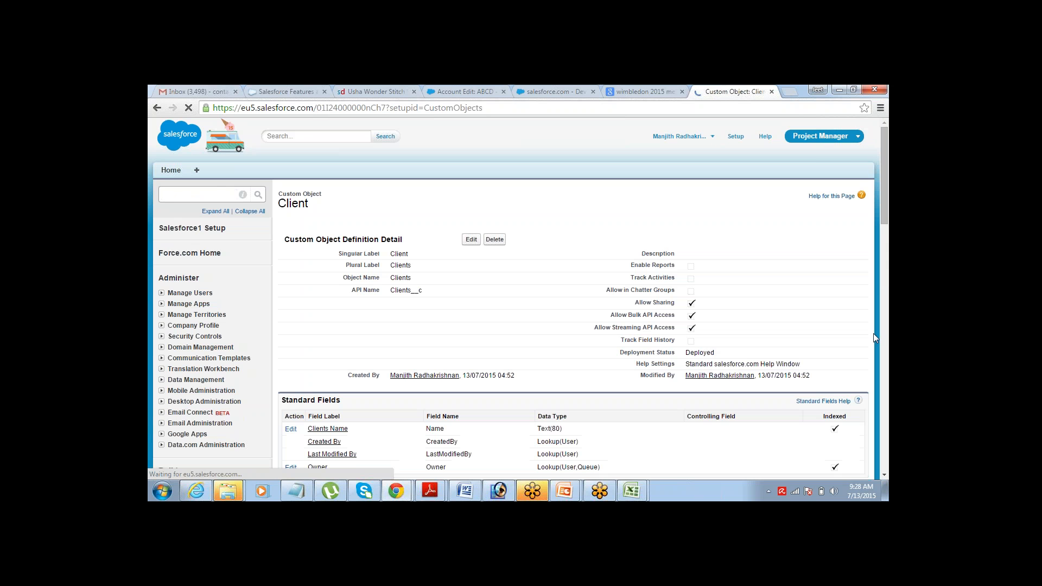
{"action": "scroll", "coordinate": [883, 475], "scroll_direction": "down", "scroll_amount": 5}
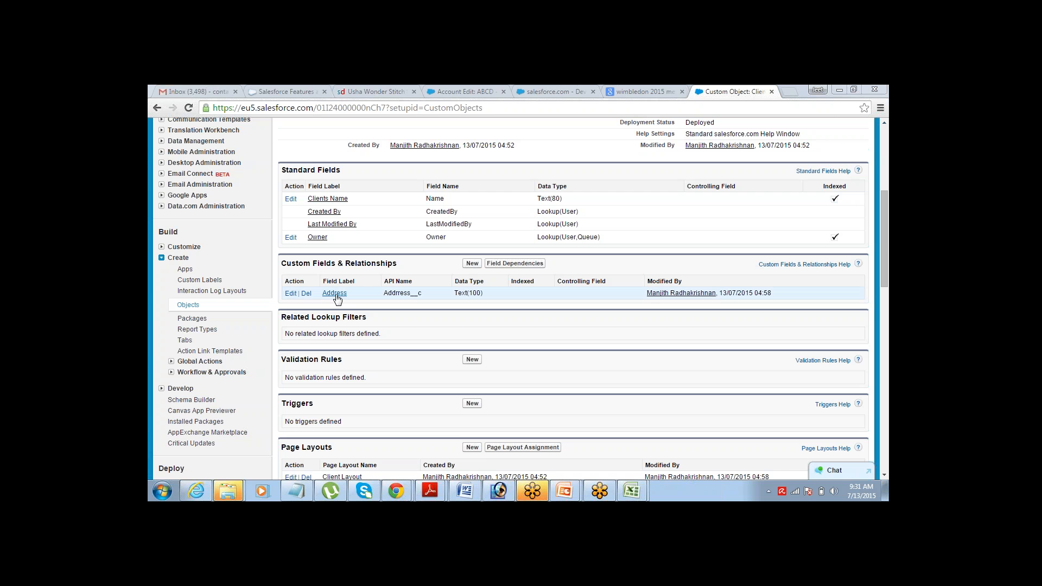
- Start another Client custom field and choose URL as its data type
{"action": "left_click", "coordinate": [472, 265]}
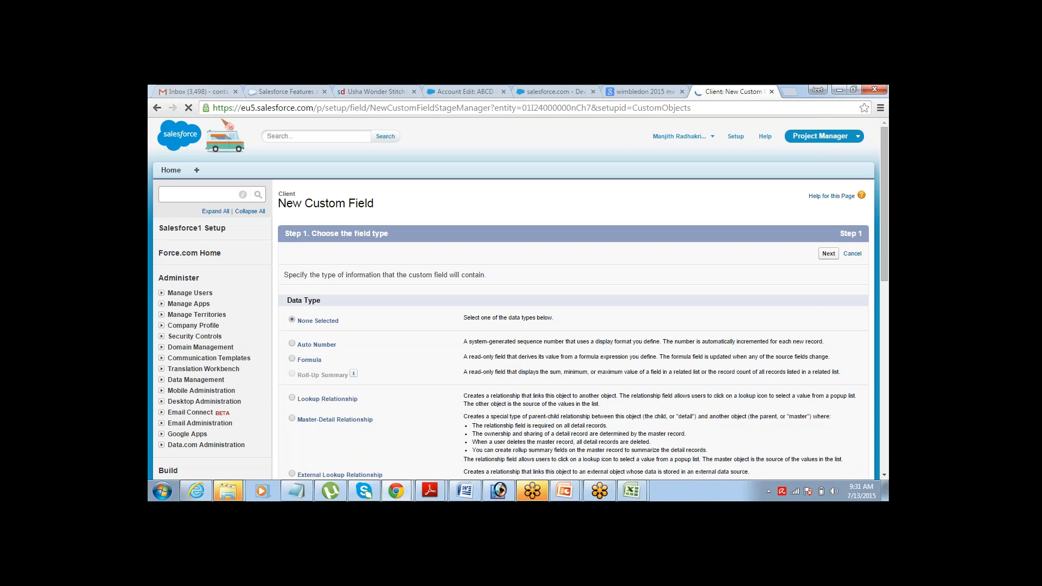
{"action": "scroll", "coordinate": [883, 477], "scroll_direction": "down", "scroll_amount": 5}
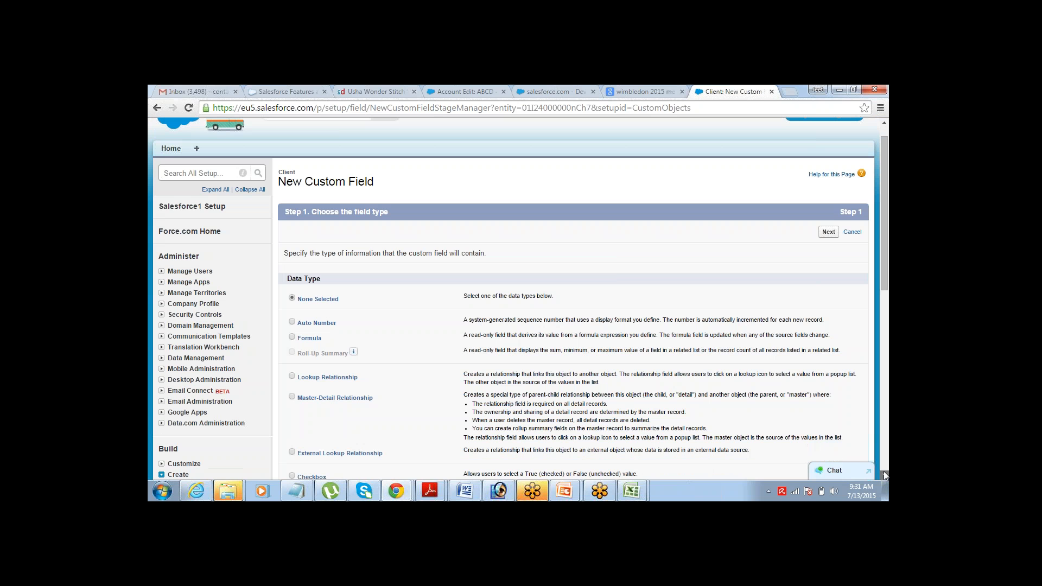
{"action": "scroll", "coordinate": [883, 476], "scroll_direction": "down", "scroll_amount": 3}
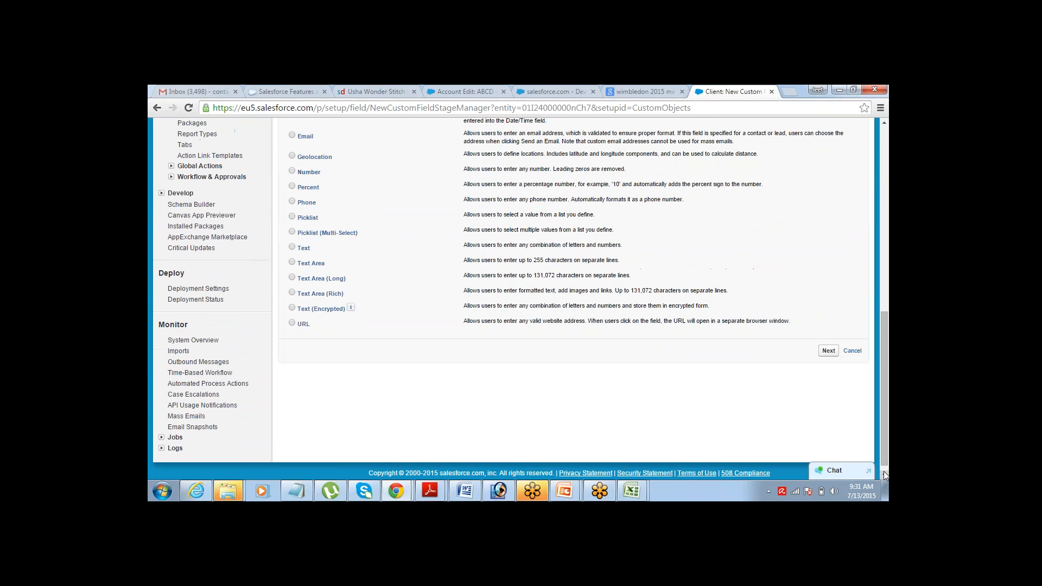
{"action": "scroll", "coordinate": [885, 126], "scroll_direction": "up", "scroll_amount": 3}
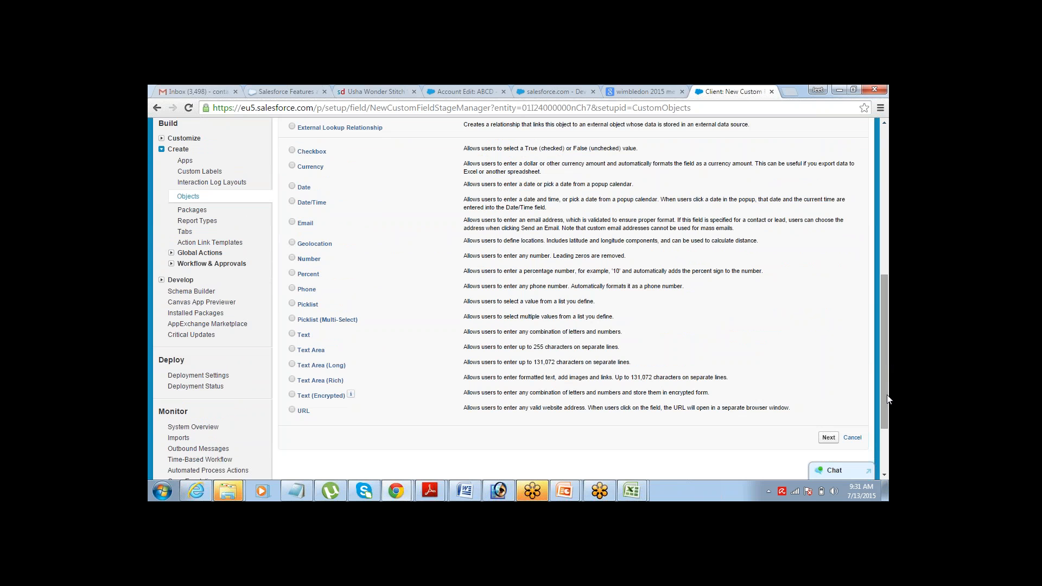
{"action": "left_click_drag", "start_coordinate": [886, 396], "coordinate": [886, 405]}
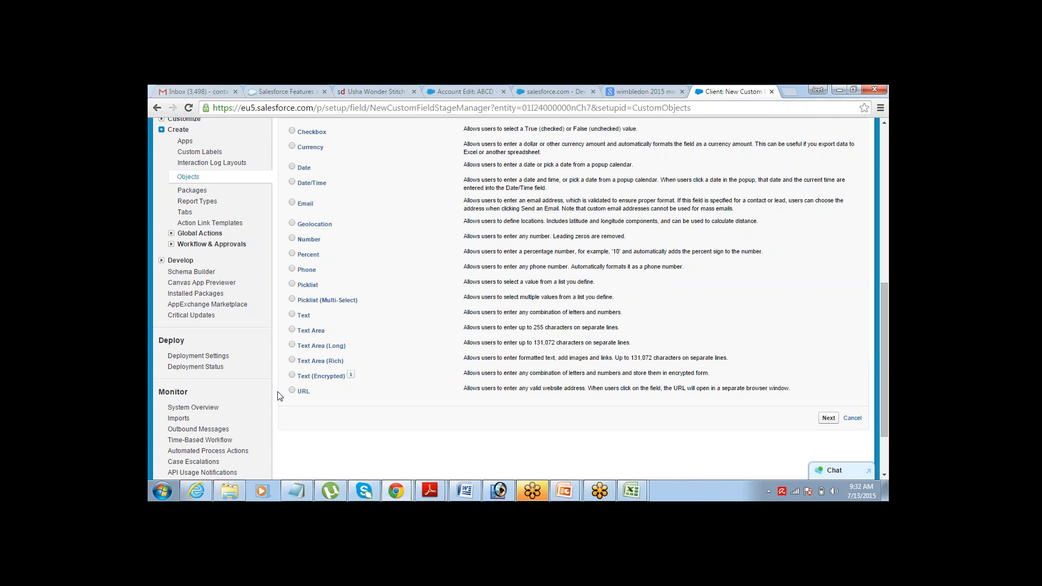
{"action": "left_click", "coordinate": [291, 391]}
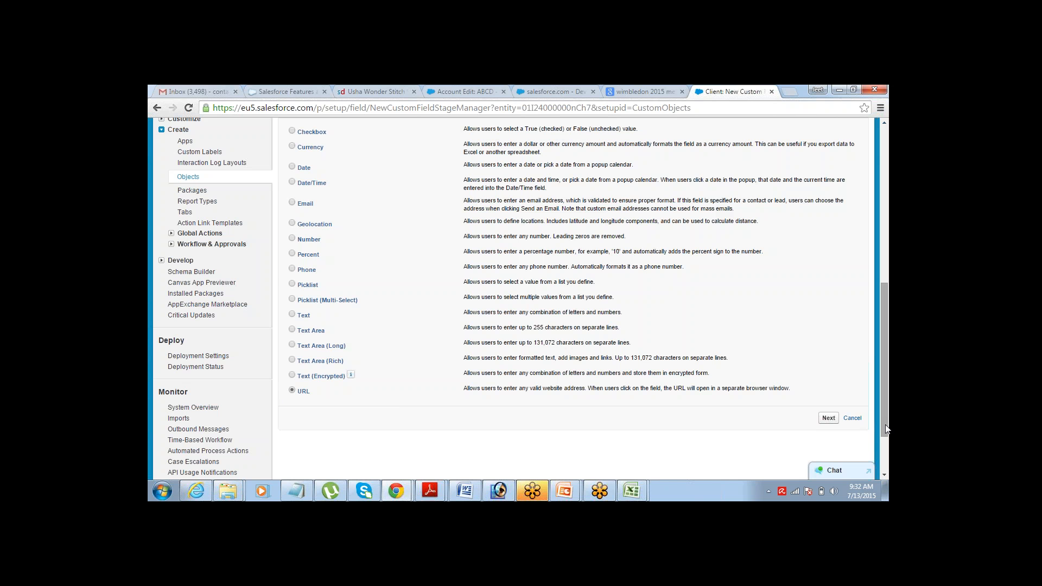
{"action": "left_click", "coordinate": [828, 421]}
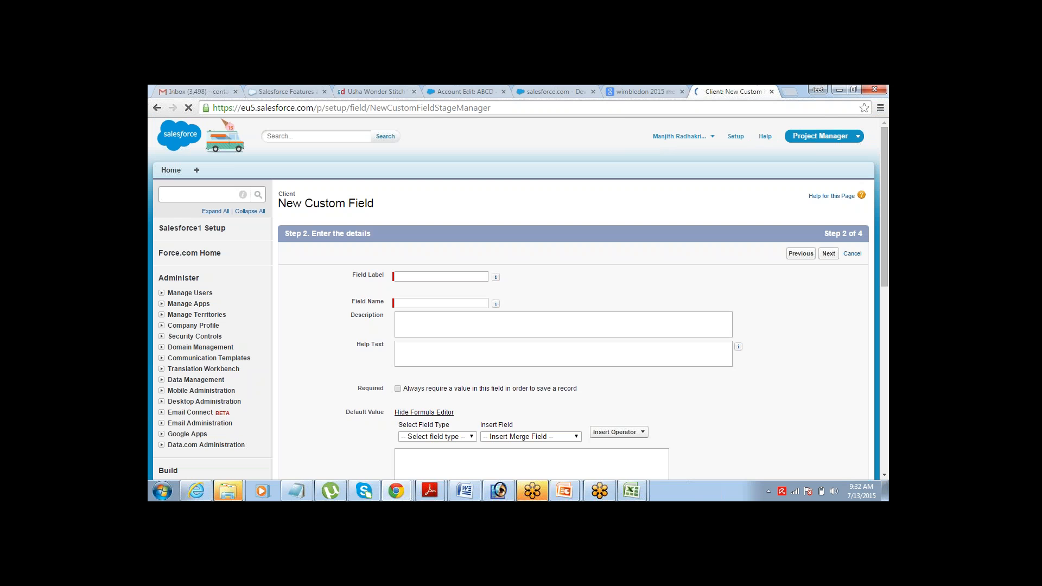
- Label the URL field 'Website' so its field name auto-fills as Website
{"action": "left_click", "coordinate": [476, 276]}
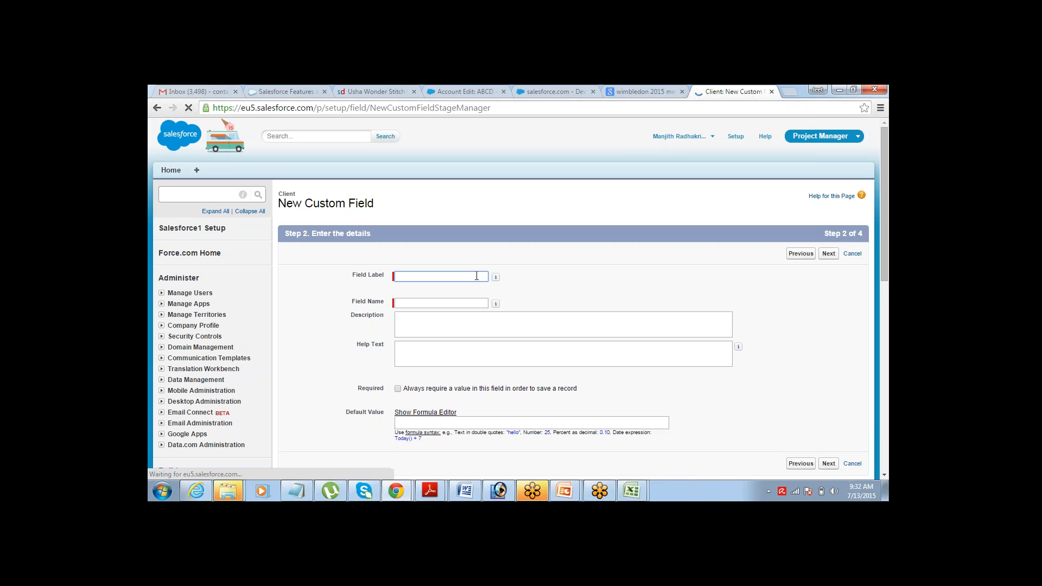
{"action": "type", "text": "Website"}
{"action": "key", "text": "Tab"}
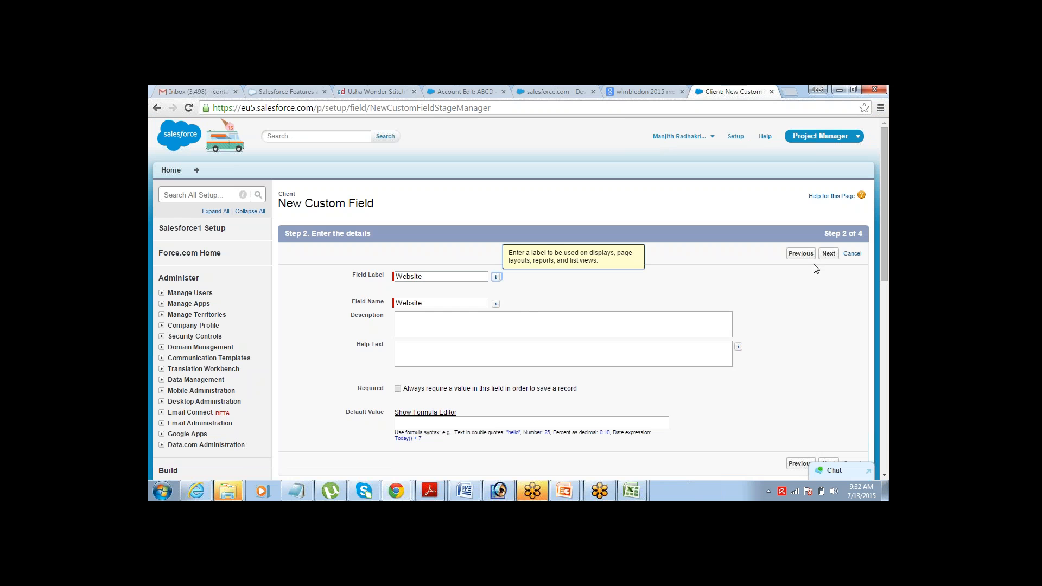
{"action": "left_click", "coordinate": [830, 254]}
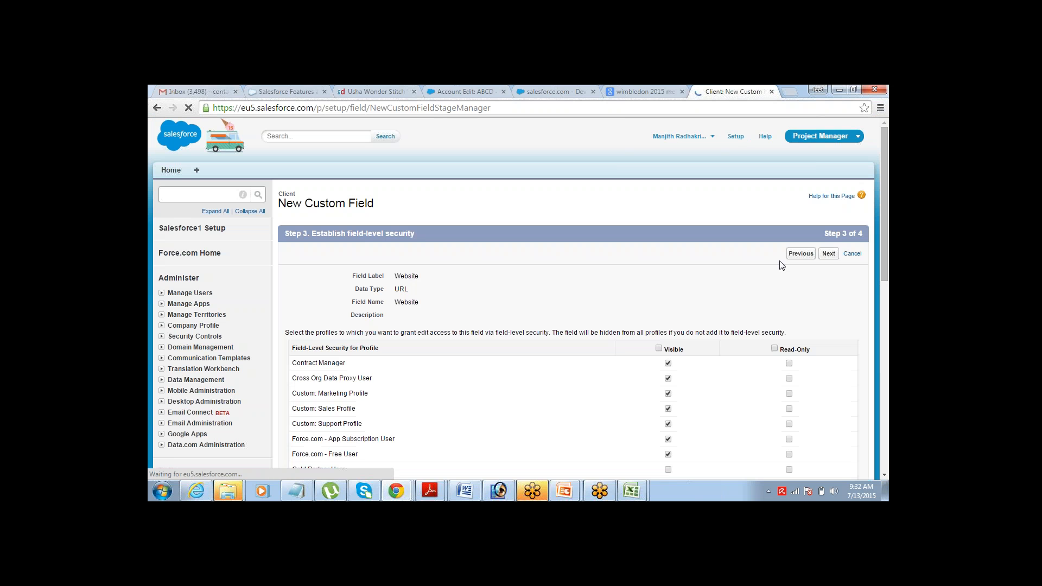
- Make Website visible to all profiles and save it with Save & New
{"action": "left_click", "coordinate": [659, 349]}
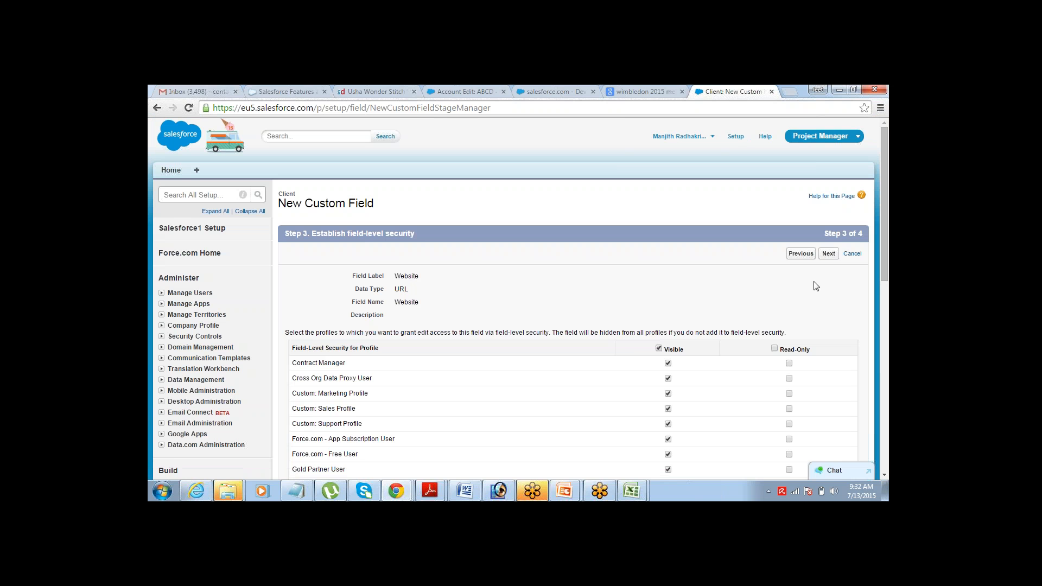
{"action": "left_click", "coordinate": [828, 254]}
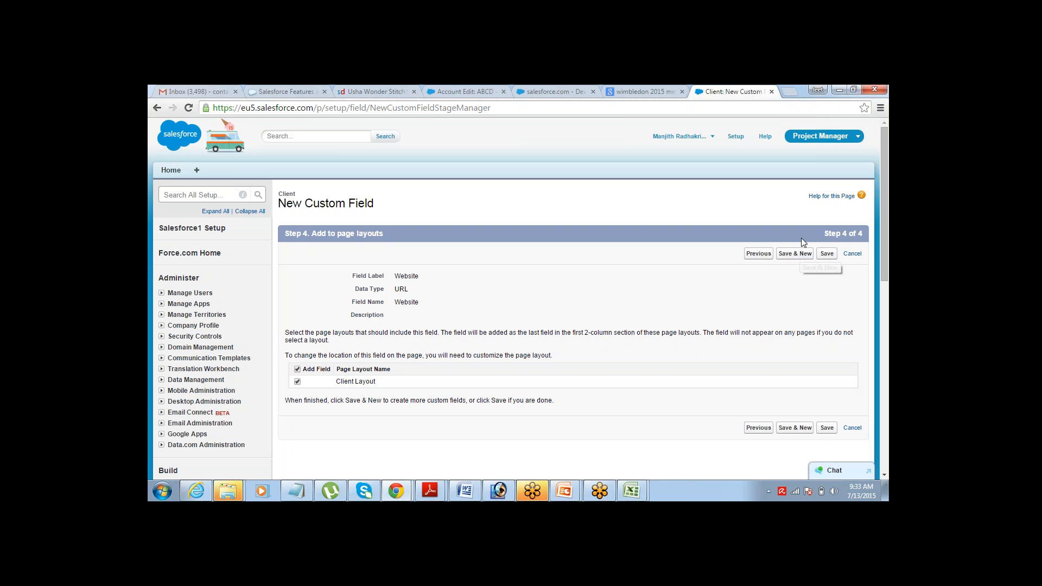
{"action": "left_click", "coordinate": [798, 254]}
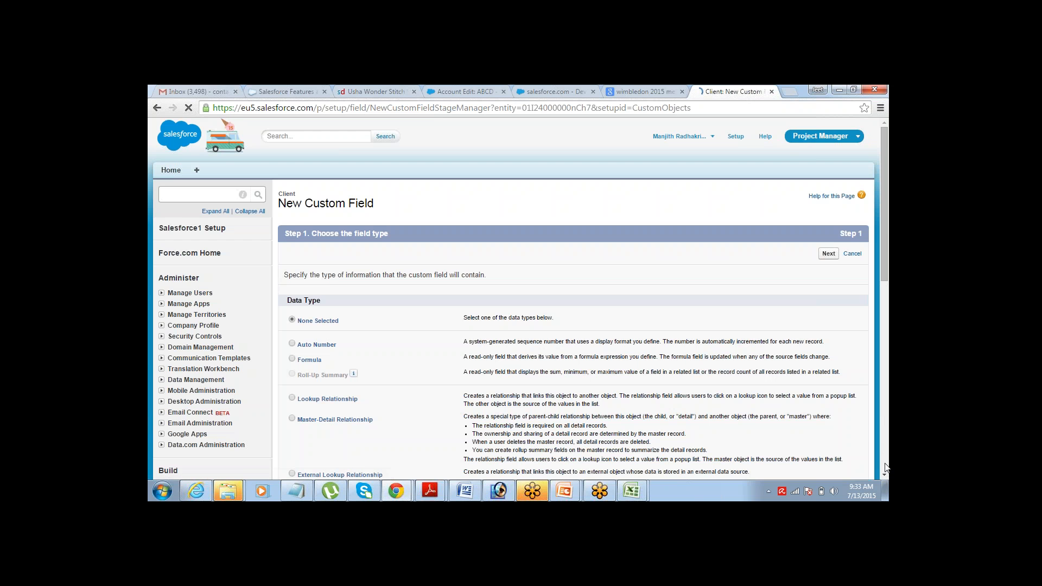
- Choose Phone as the data type for the third Client custom field
{"action": "scroll", "coordinate": [885, 475], "scroll_direction": "down", "scroll_amount": 10}
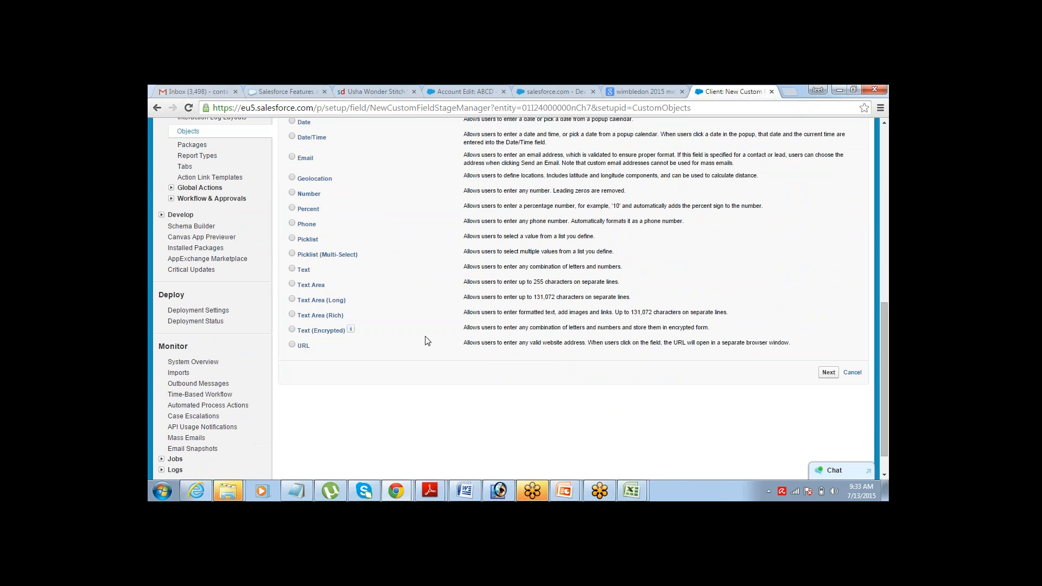
{"action": "left_click", "coordinate": [884, 124]}
{"action": "left_click", "coordinate": [885, 125]}
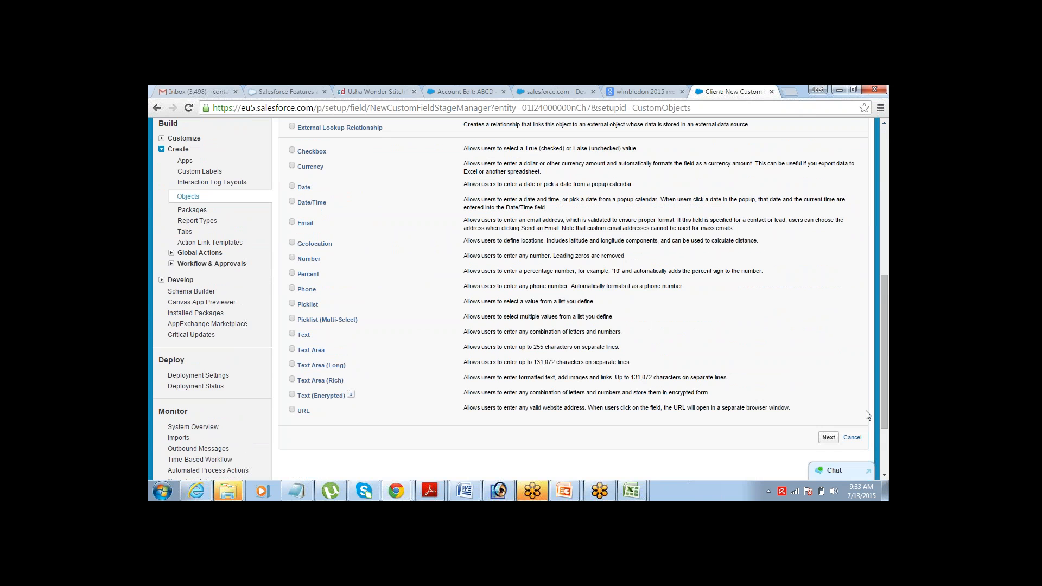
{"action": "left_click_drag", "start_coordinate": [884, 393], "coordinate": [884, 402]}
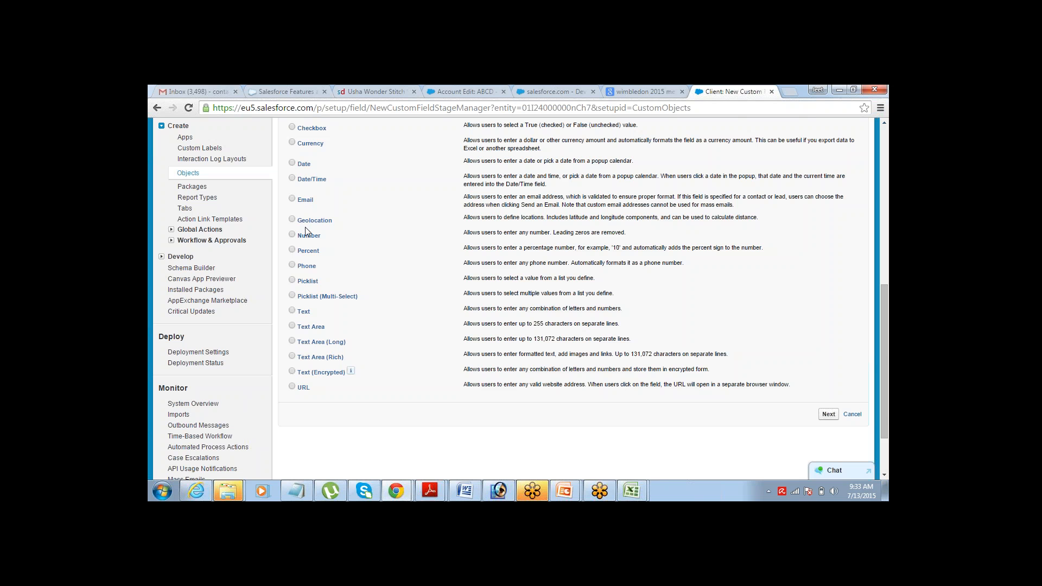
{"action": "left_click", "coordinate": [296, 267]}
{"action": "left_click", "coordinate": [828, 414]}
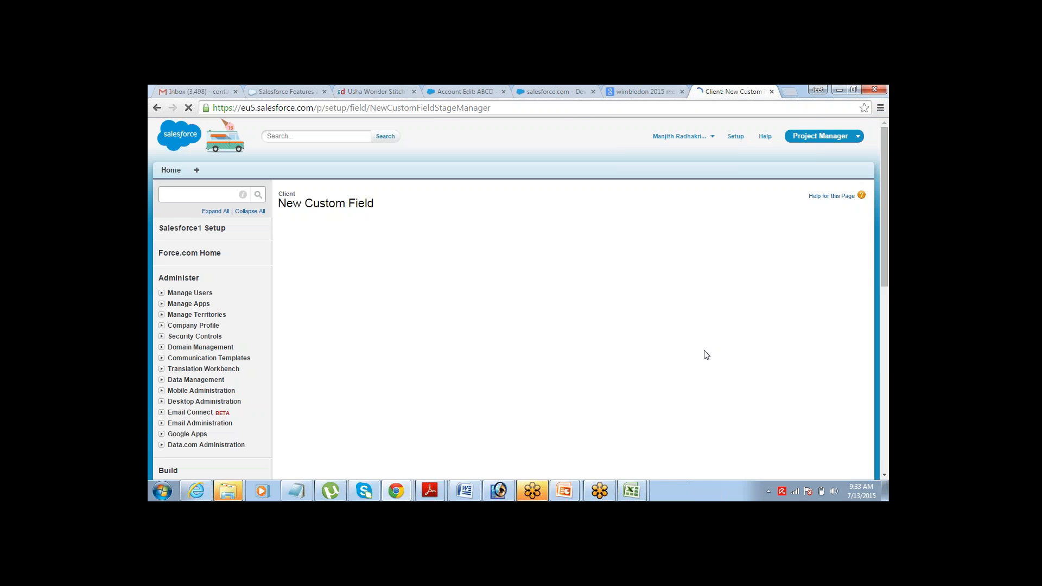
- Label the new field 'Phone' with the matching field name Phone
{"action": "left_click", "coordinate": [449, 277]}
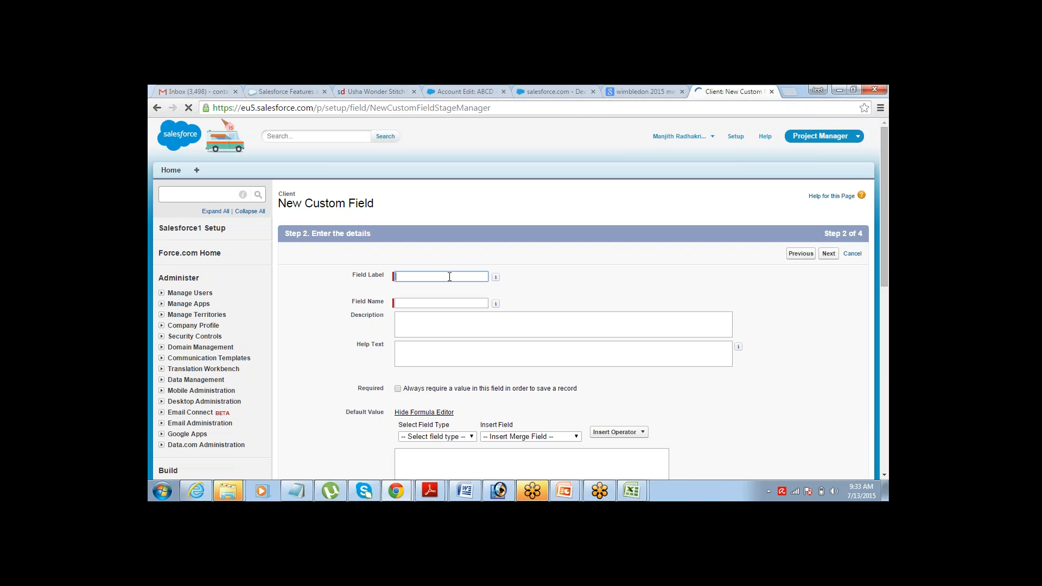
{"action": "type", "text": "Phone"}
{"action": "key", "text": "Tab"}
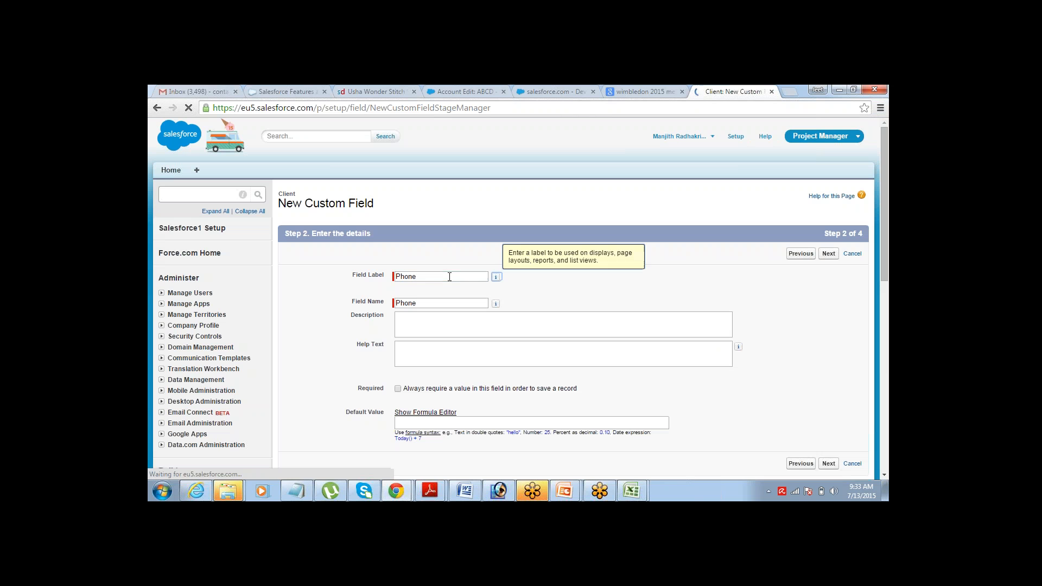
{"action": "left_click", "coordinate": [828, 254]}
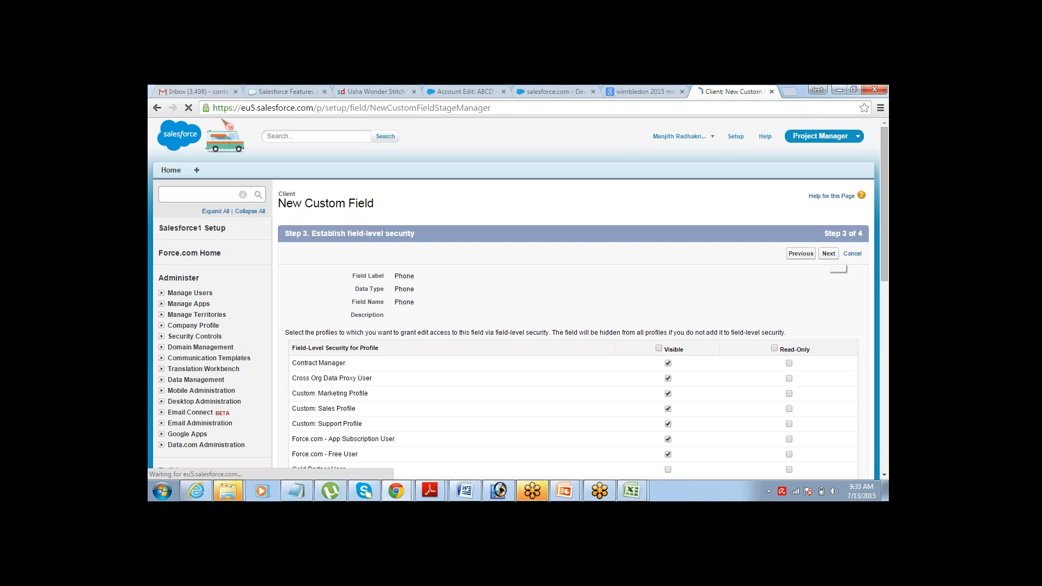
- Make the Phone field visible to all profiles and move on to page layouts
{"action": "left_click", "coordinate": [660, 349]}
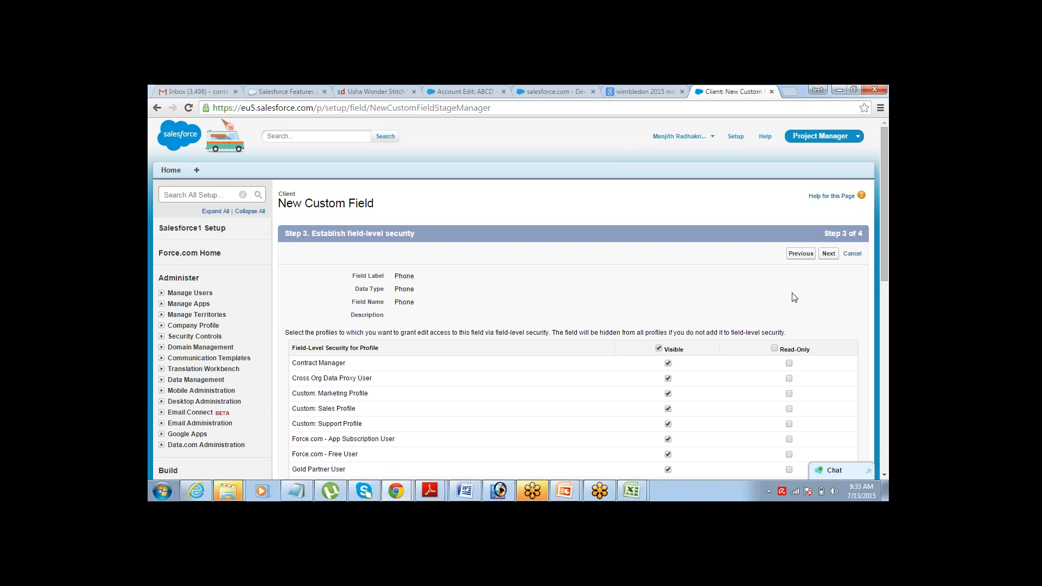
{"action": "left_click", "coordinate": [829, 254]}
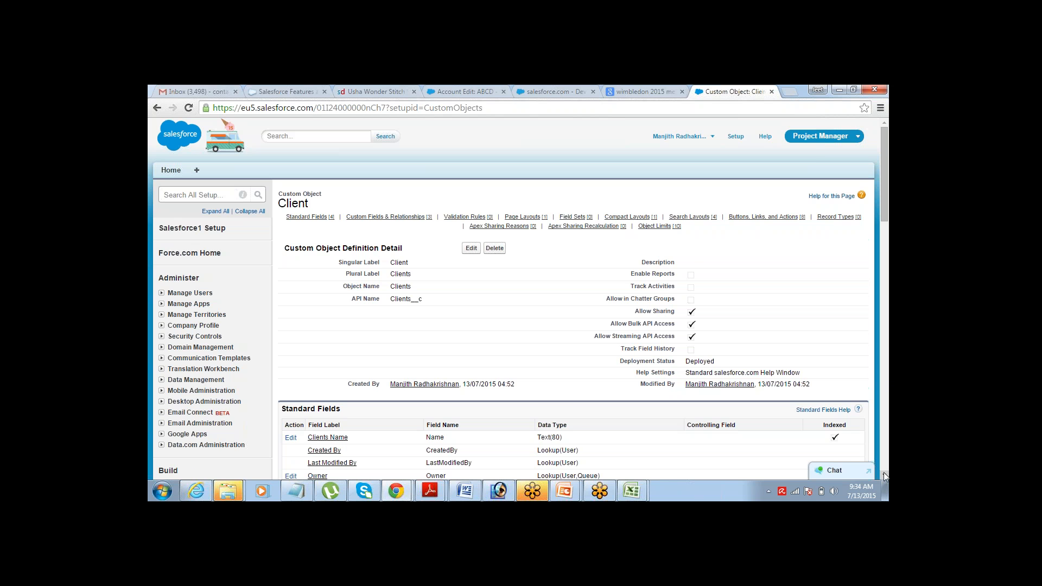
- Check the Client fields list for Address, Phone and Website, then return to the Notepad notes
{"action": "scroll", "coordinate": [883, 476], "scroll_direction": "down", "scroll_amount": 4}
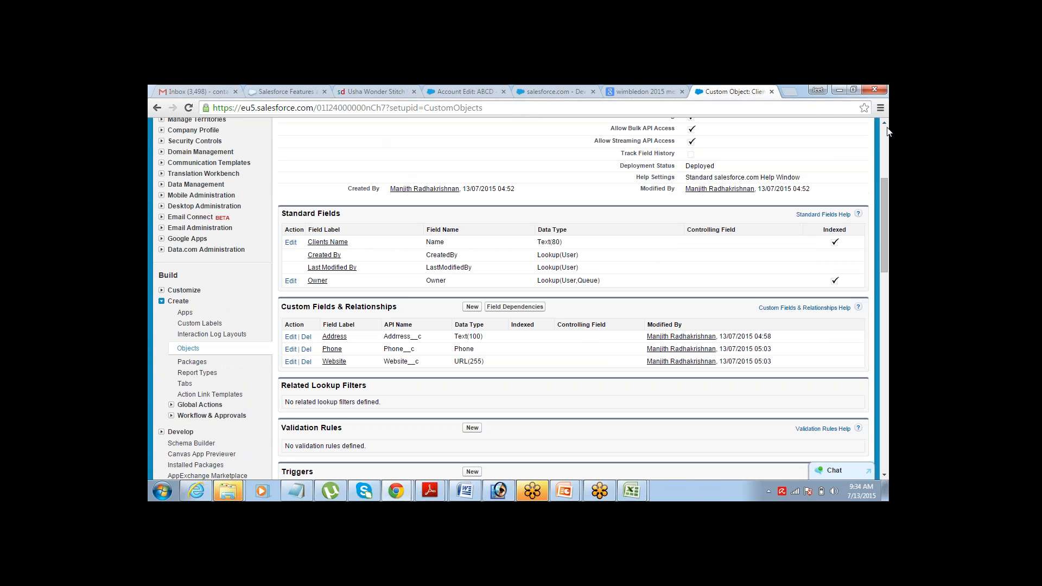
{"action": "scroll", "coordinate": [886, 128], "scroll_direction": "up", "scroll_amount": 4}
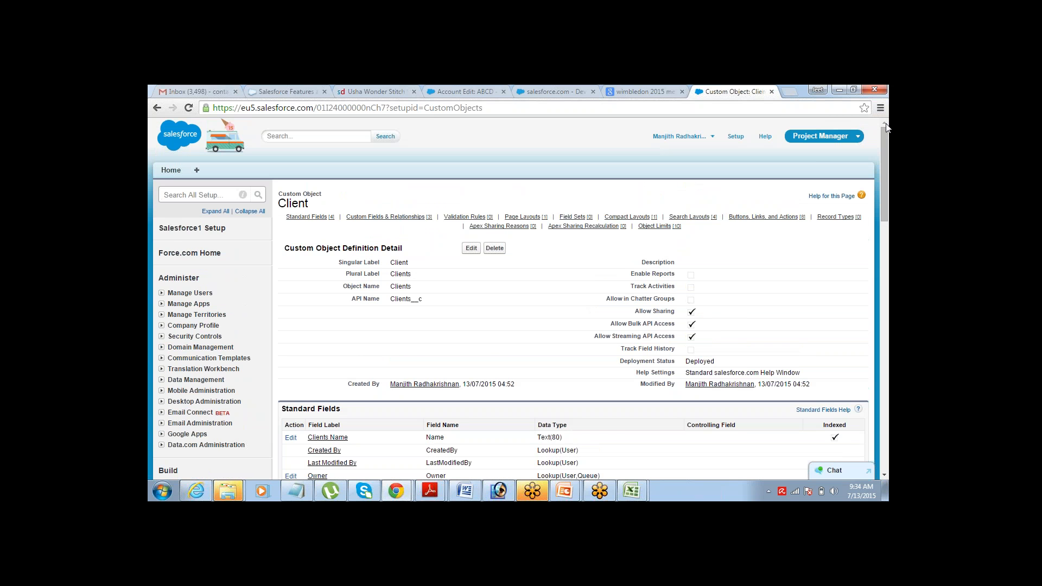
{"action": "scroll", "coordinate": [853, 173], "scroll_direction": "down", "scroll_amount": 3}
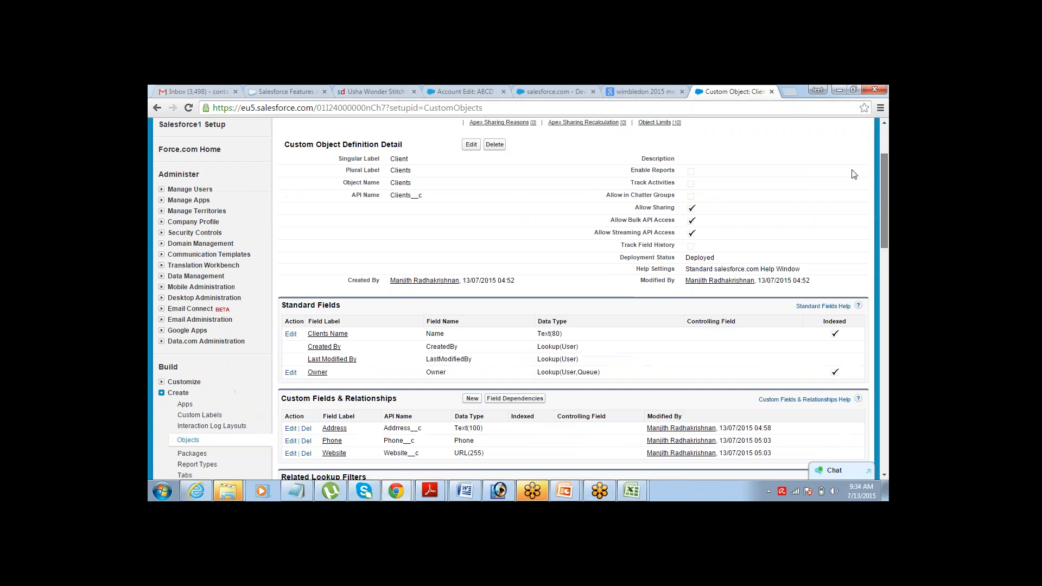
{"action": "scroll", "coordinate": [854, 175], "scroll_direction": "down", "scroll_amount": 10}
{"action": "scroll", "coordinate": [874, 134], "scroll_direction": "up", "scroll_amount": 15}
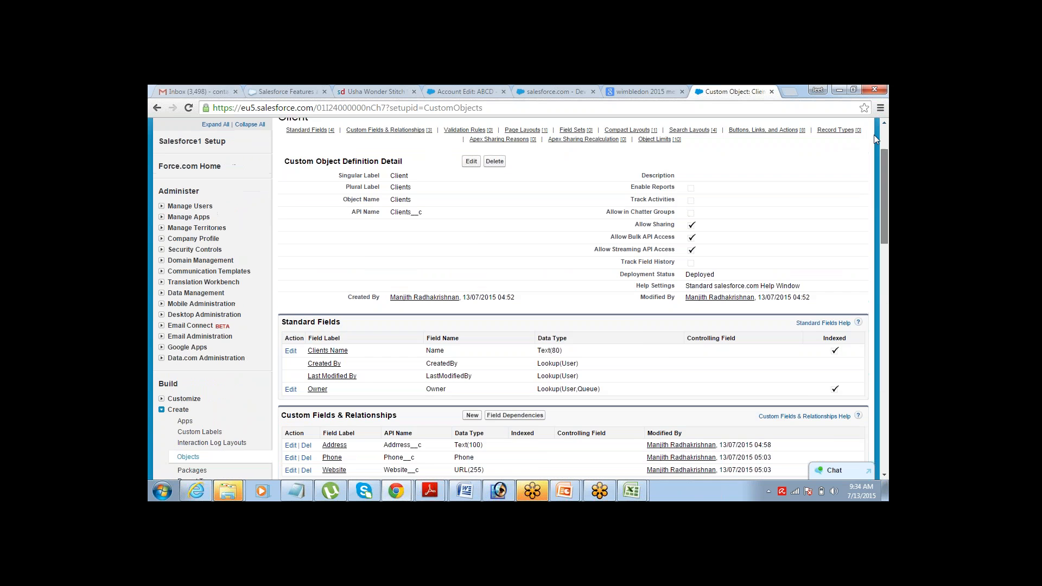
{"action": "mouse_move", "coordinate": [884, 131]}
{"action": "left_mouse_down"}
{"action": "mouse_move", "coordinate": [873, 138]}
{"action": "mouse_move", "coordinate": [886, 129]}
{"action": "left_mouse_up"}
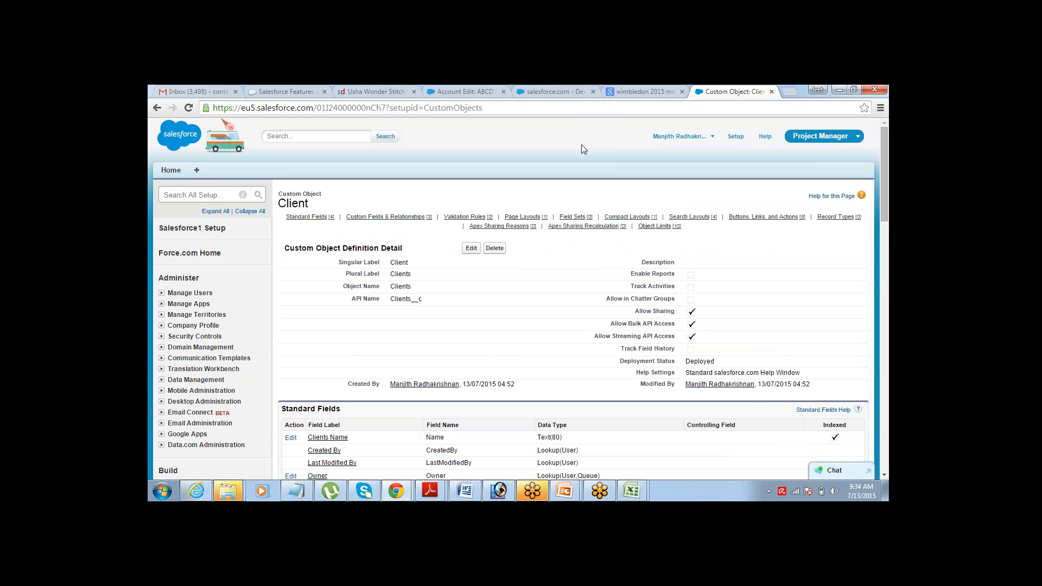
{"action": "scroll", "coordinate": [884, 476], "scroll_direction": "down", "scroll_amount": 5}
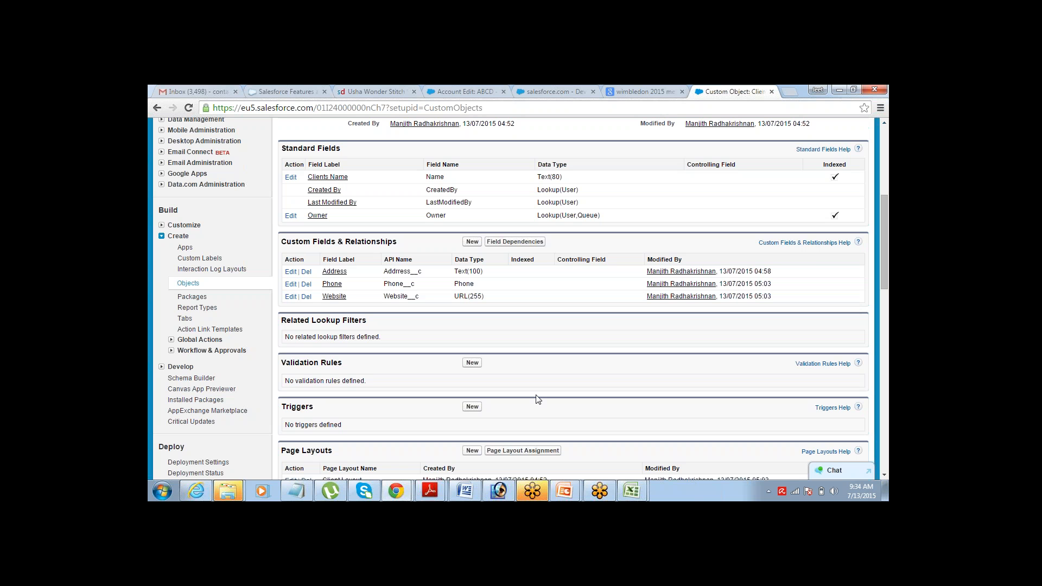
{"action": "left_click", "coordinate": [296, 491]}
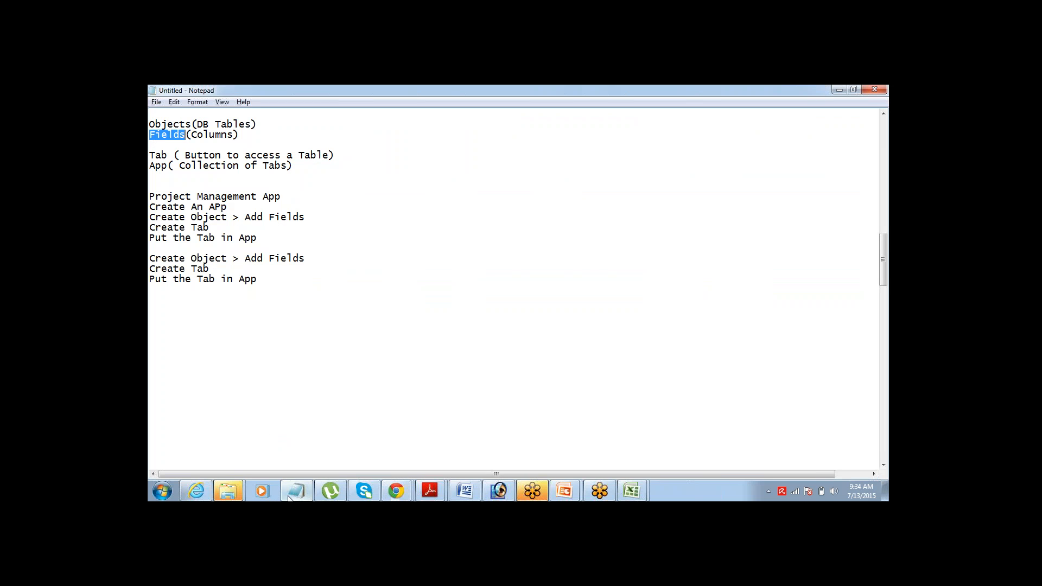
{"action": "left_click", "coordinate": [152, 121]}
{"action": "left_click_drag", "start_coordinate": [150, 123], "coordinate": [271, 134]}
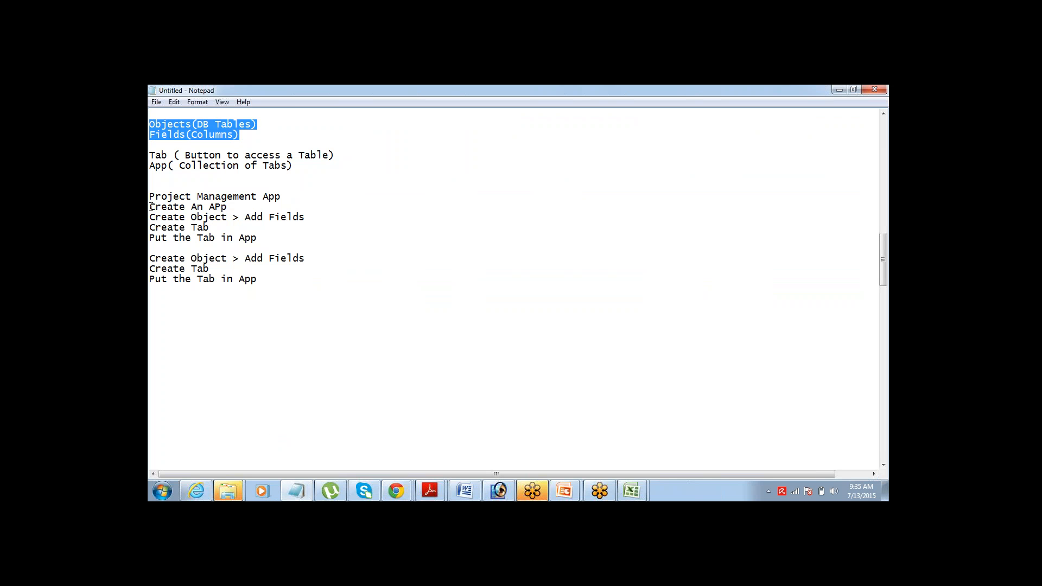
{"action": "left_click_drag", "start_coordinate": [151, 207], "coordinate": [227, 207]}
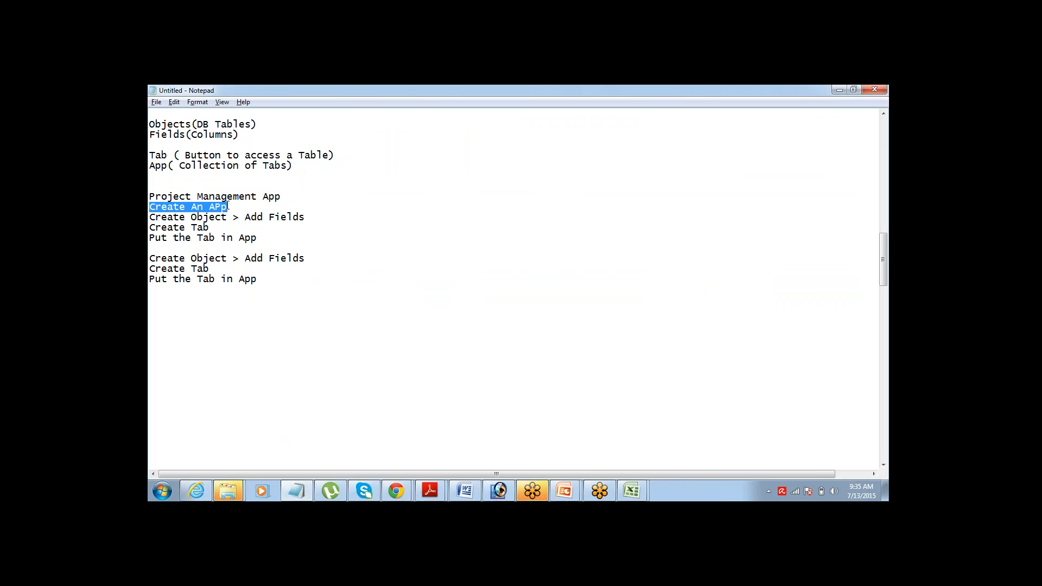
{"action": "left_click_drag", "start_coordinate": [151, 217], "coordinate": [307, 219]}
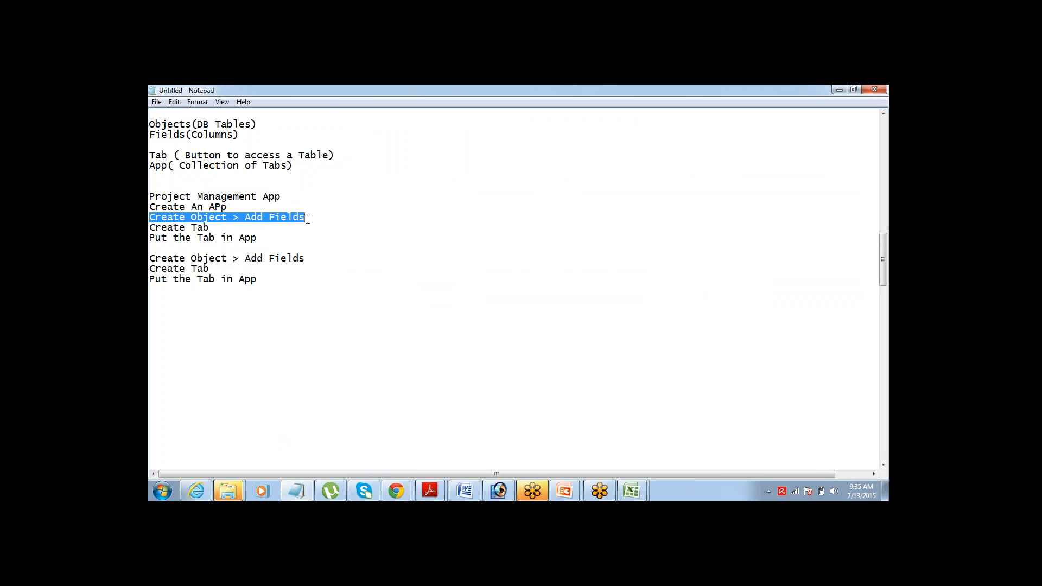
{"action": "left_click_drag", "start_coordinate": [151, 227], "coordinate": [223, 224]}
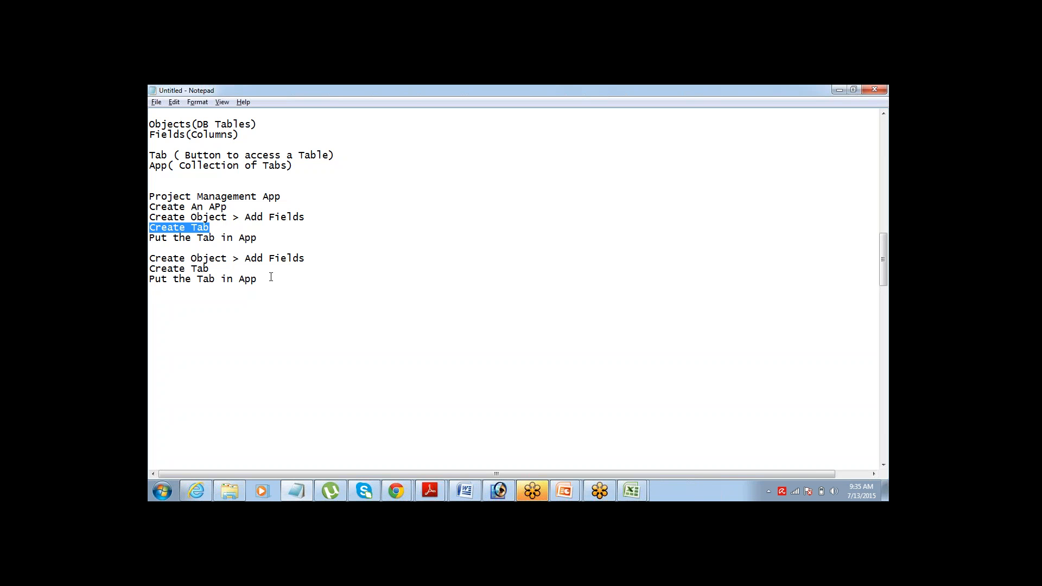
{"action": "mouse_move", "coordinate": [398, 488]}
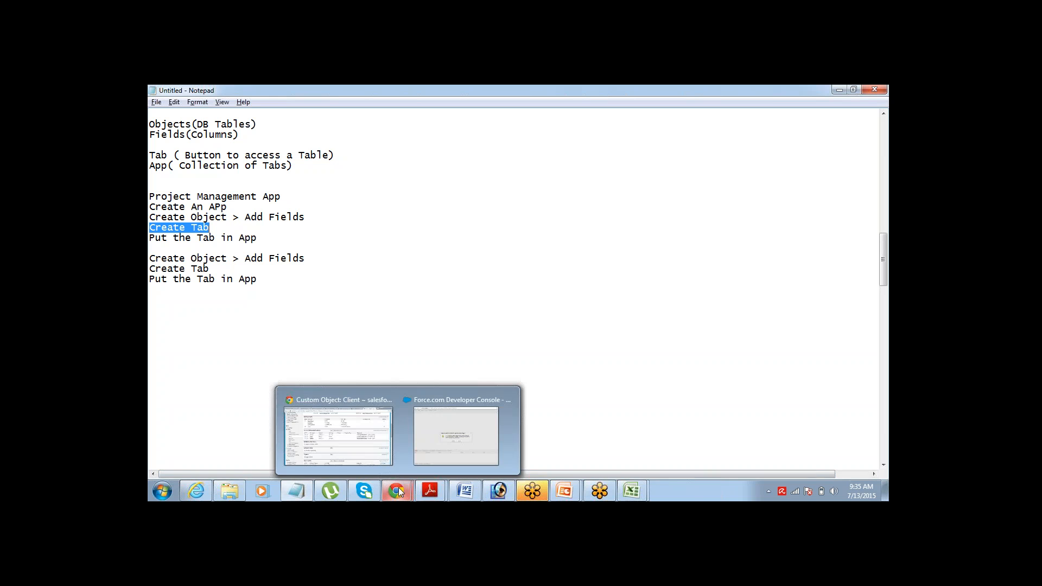
- Go to Build > Create > Tabs in Salesforce and start a new Custom Object Tab
{"action": "left_click", "coordinate": [341, 402]}
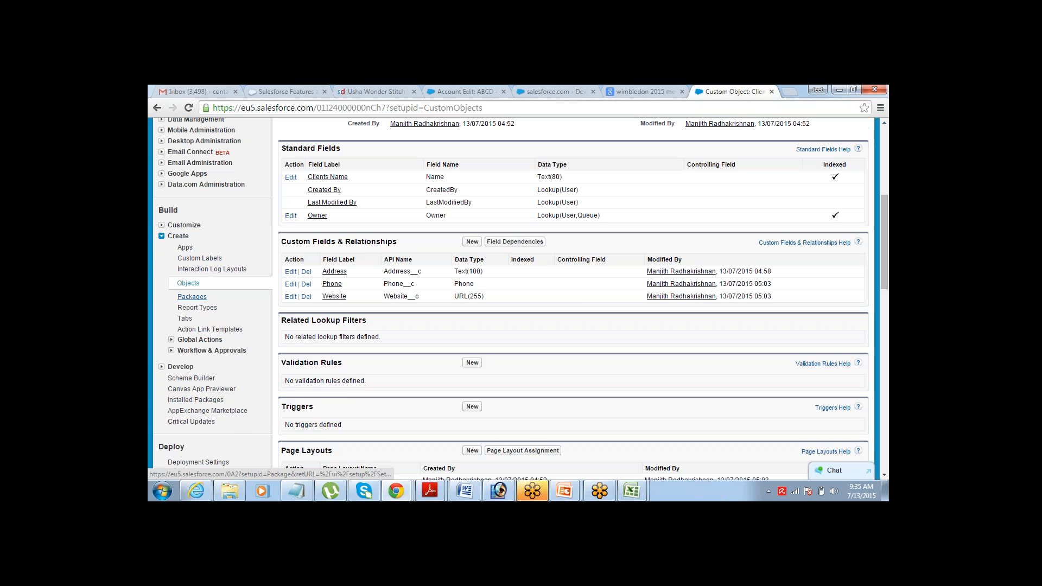
{"action": "left_click", "coordinate": [185, 320]}
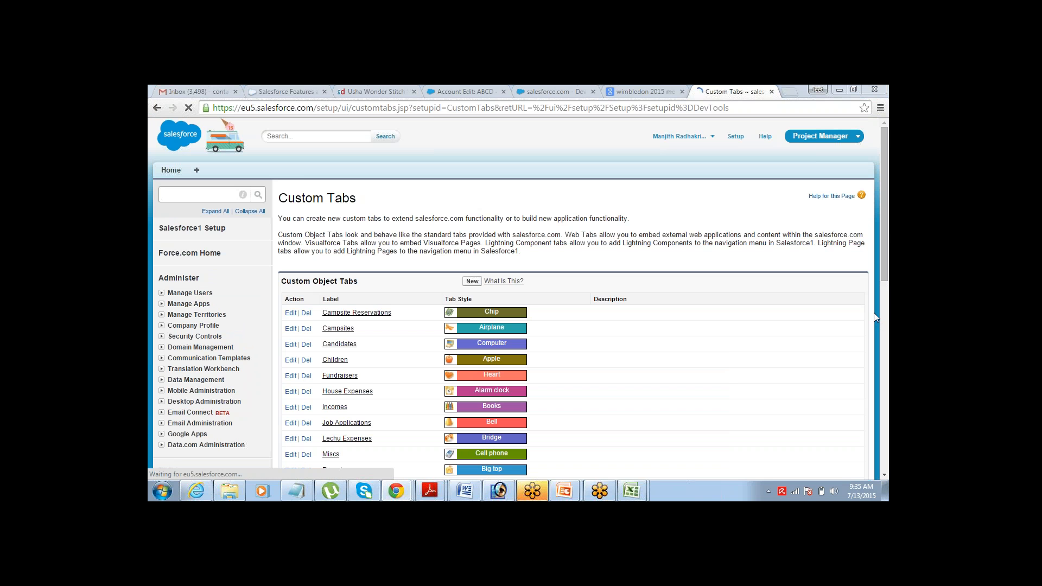
{"action": "left_click", "coordinate": [884, 474]}
{"action": "left_click", "coordinate": [885, 475]}
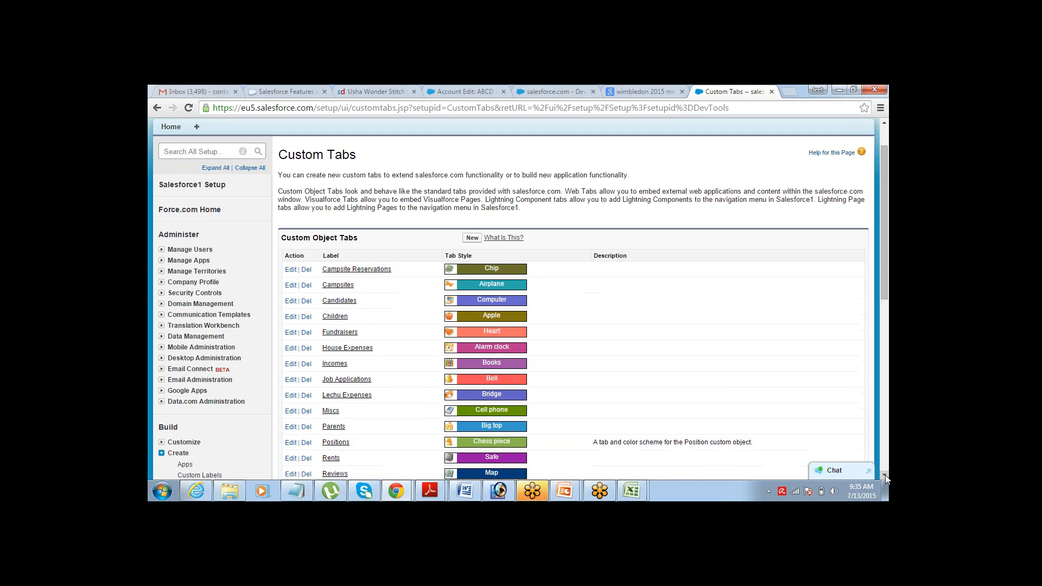
{"action": "left_click", "coordinate": [884, 475]}
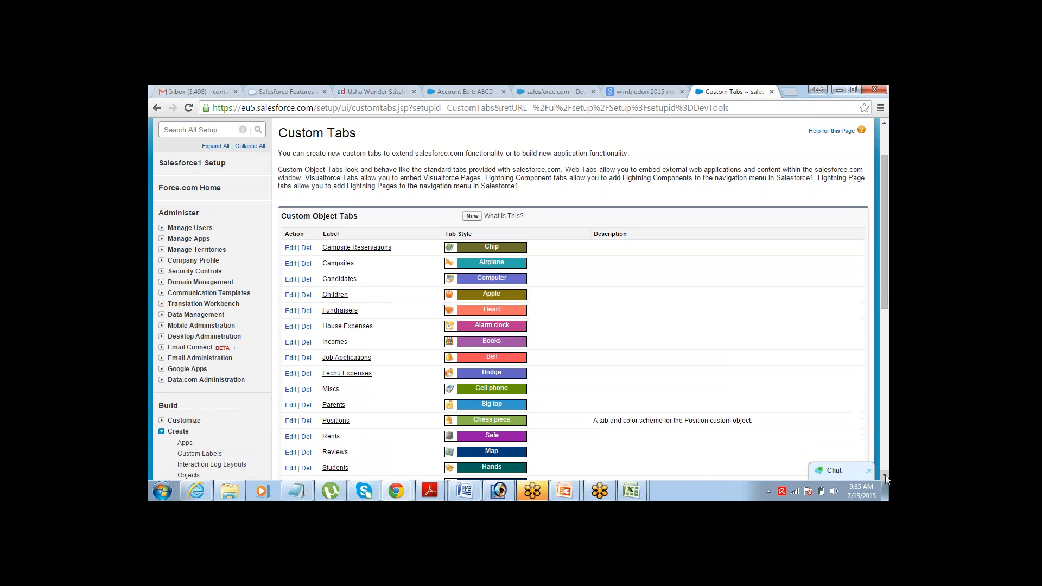
{"action": "left_click", "coordinate": [472, 216]}
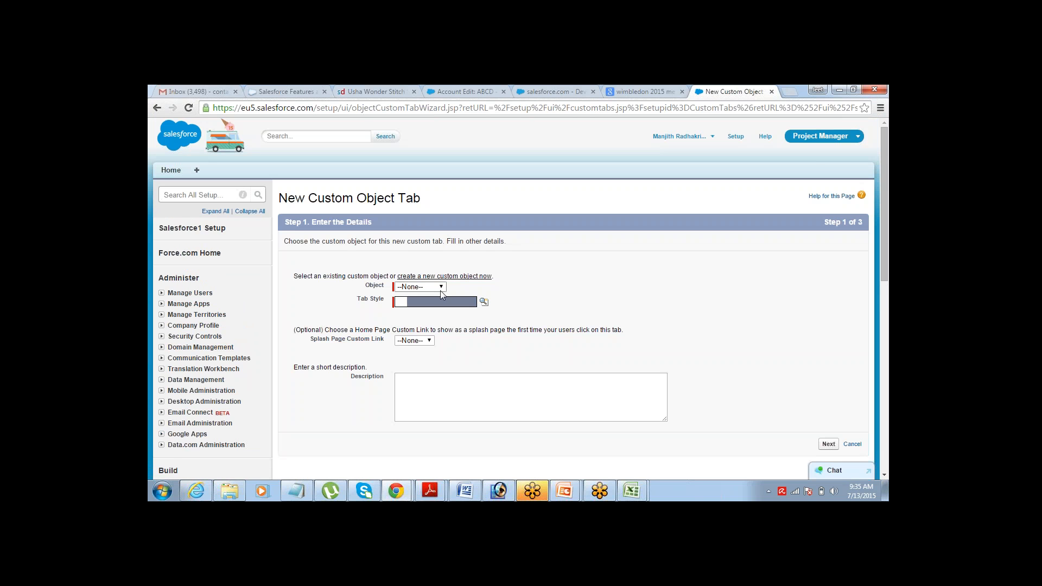
- Tie the new tab to the Client object with the Box tab style, replacing Apple
{"action": "left_click", "coordinate": [441, 287]}
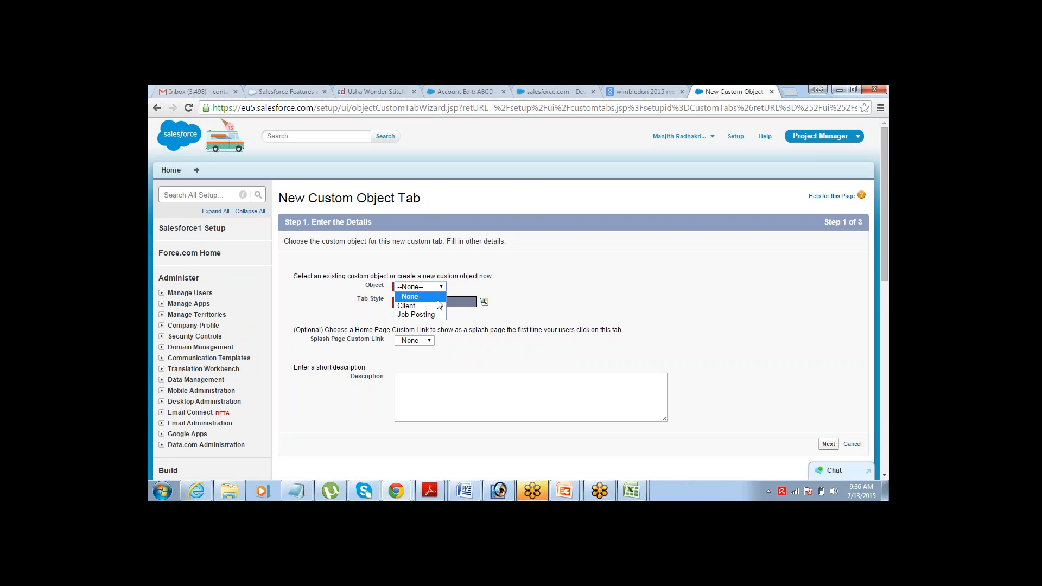
{"action": "left_click", "coordinate": [406, 306]}
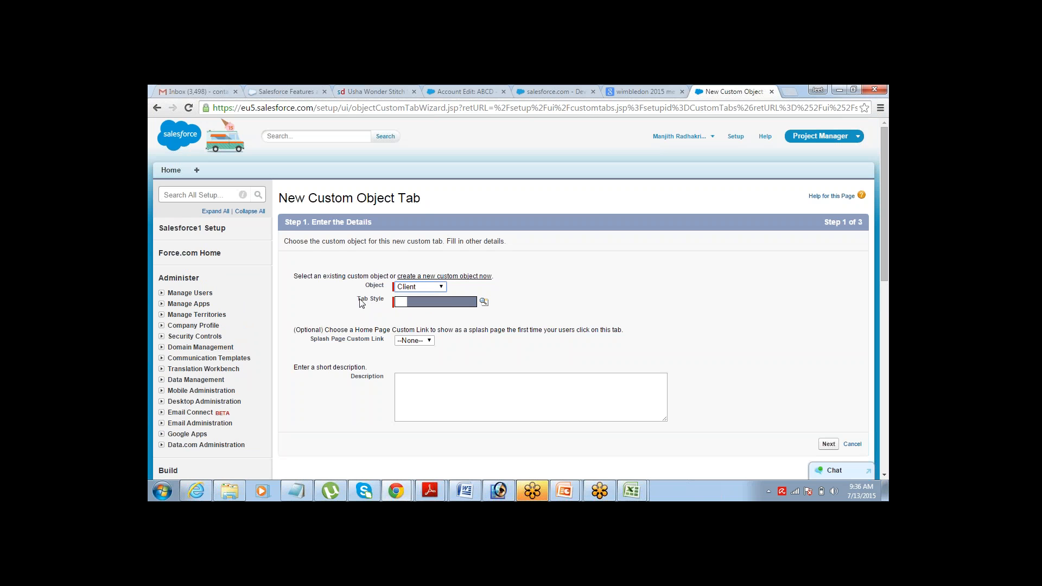
{"action": "left_click", "coordinate": [482, 305]}
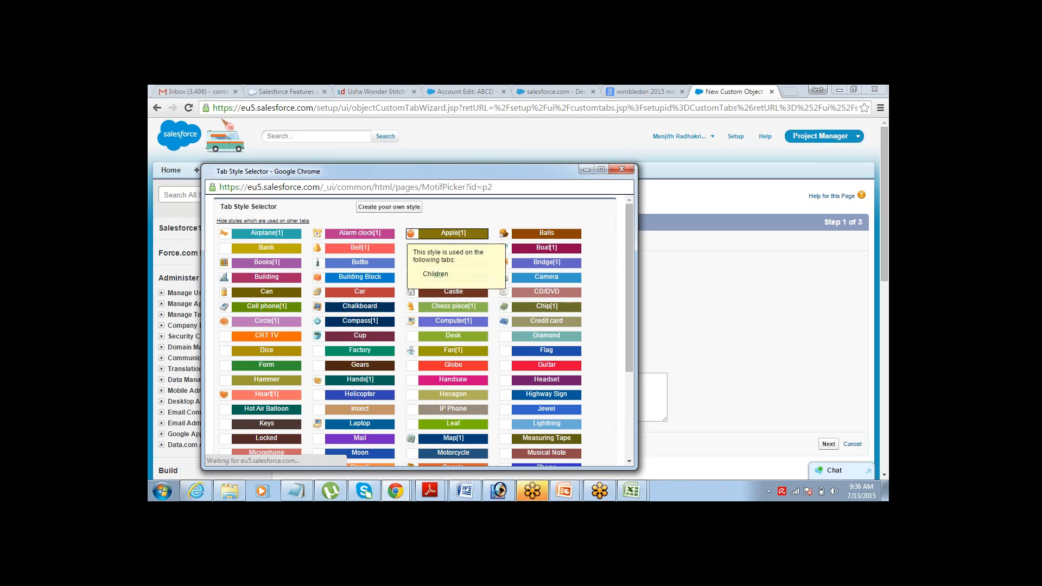
{"action": "left_click", "coordinate": [408, 271]}
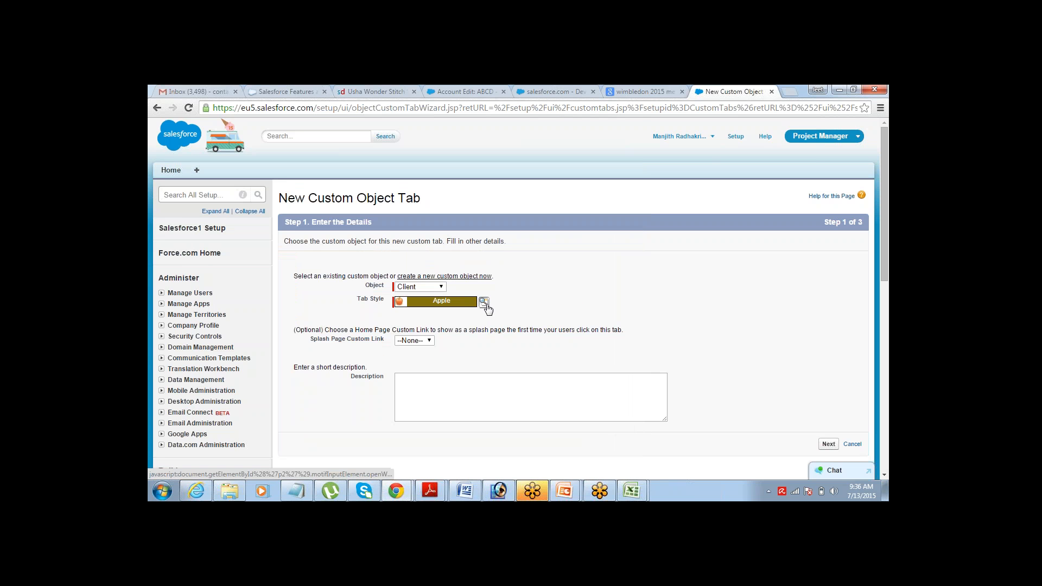
{"action": "left_click", "coordinate": [483, 302]}
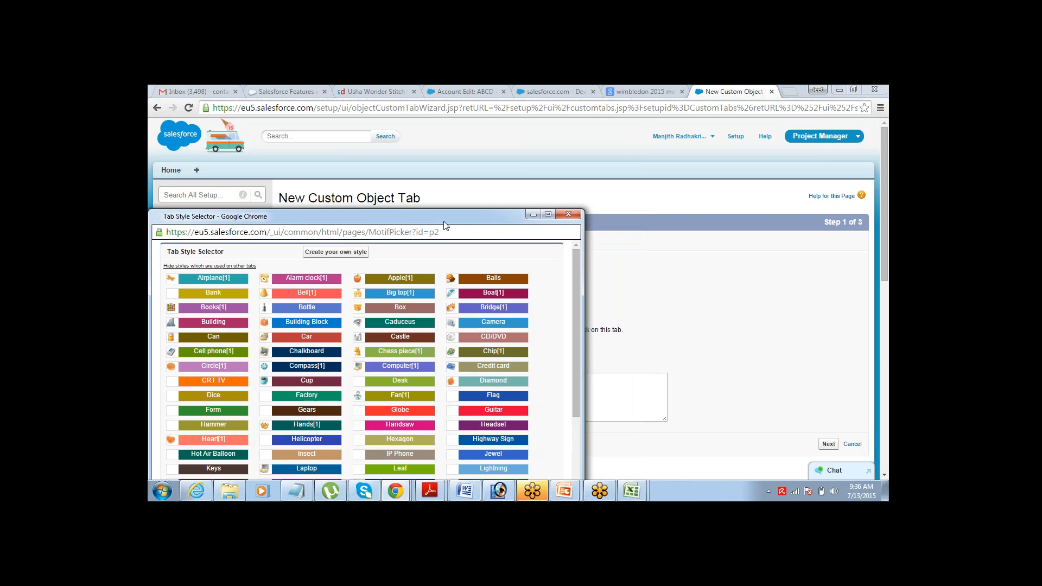
{"action": "left_click_drag", "start_coordinate": [451, 215], "coordinate": [485, 148]}
{"action": "mouse_move", "coordinate": [613, 267]}
{"action": "left_mouse_down"}
{"action": "mouse_move", "coordinate": [611, 308]}
{"action": "mouse_move", "coordinate": [613, 255]}
{"action": "left_mouse_up"}
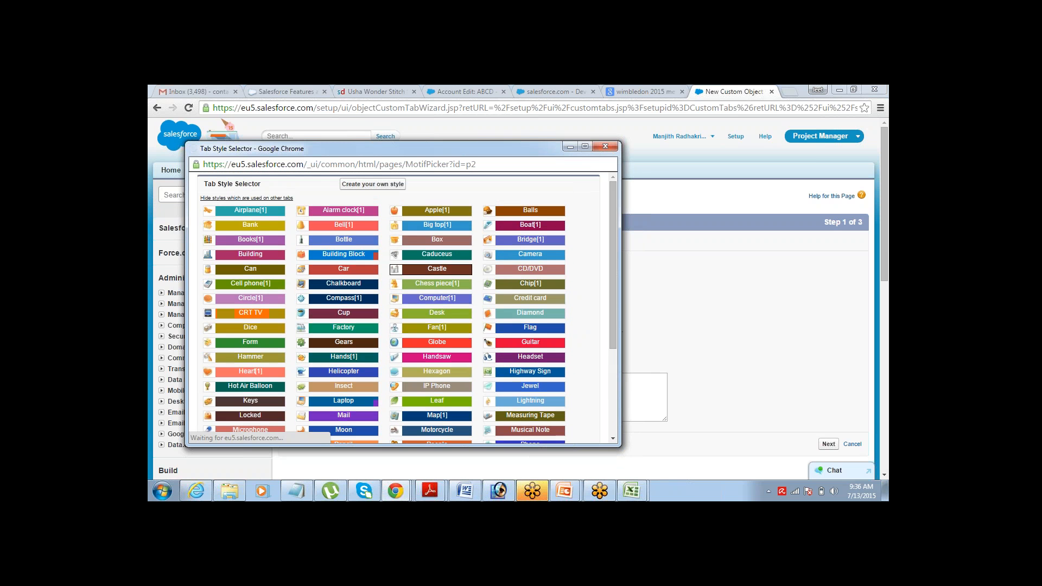
{"action": "left_click", "coordinate": [466, 239]}
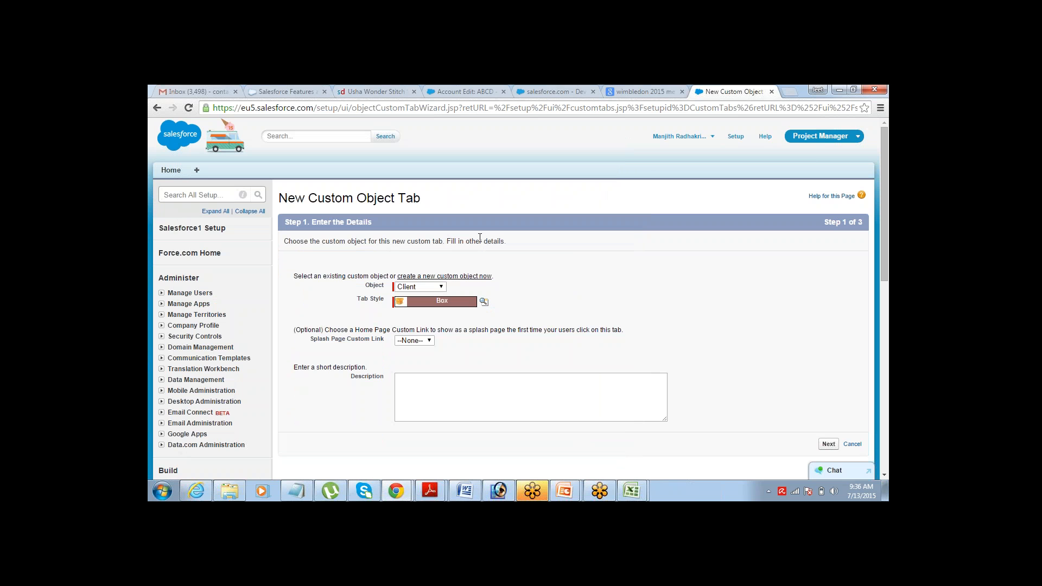
{"action": "left_click", "coordinate": [828, 443]}
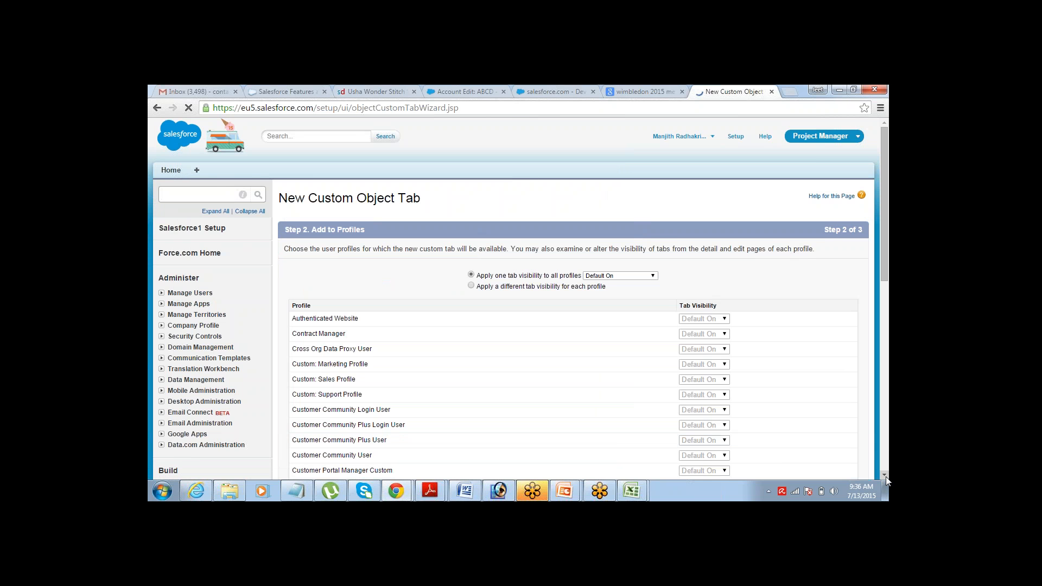
- Include the Clients tab only in the Project Manager app, clearing all other apps
{"action": "scroll", "coordinate": [886, 478], "scroll_direction": "down", "scroll_amount": 6}
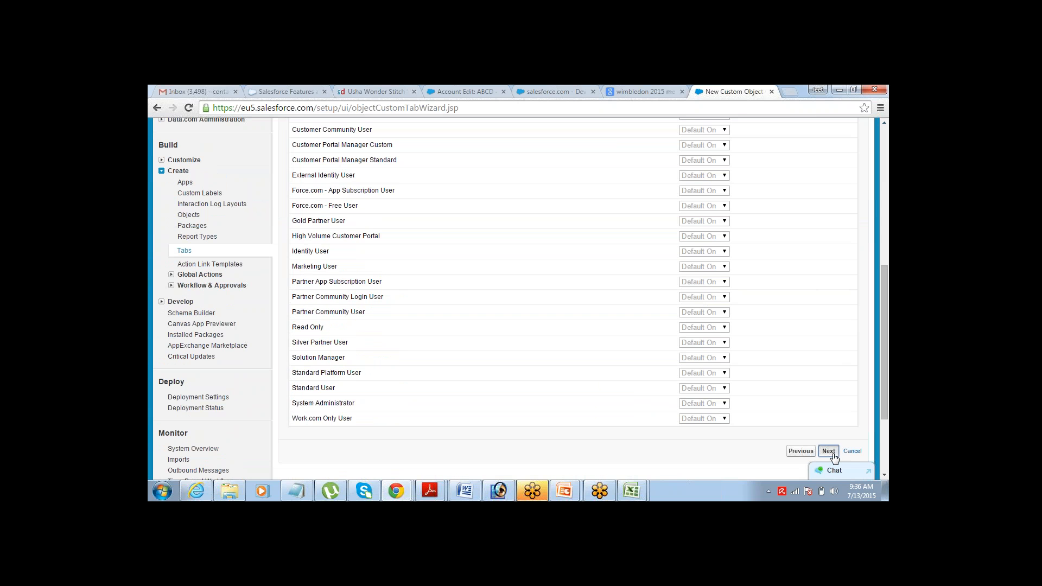
{"action": "left_click", "coordinate": [830, 452]}
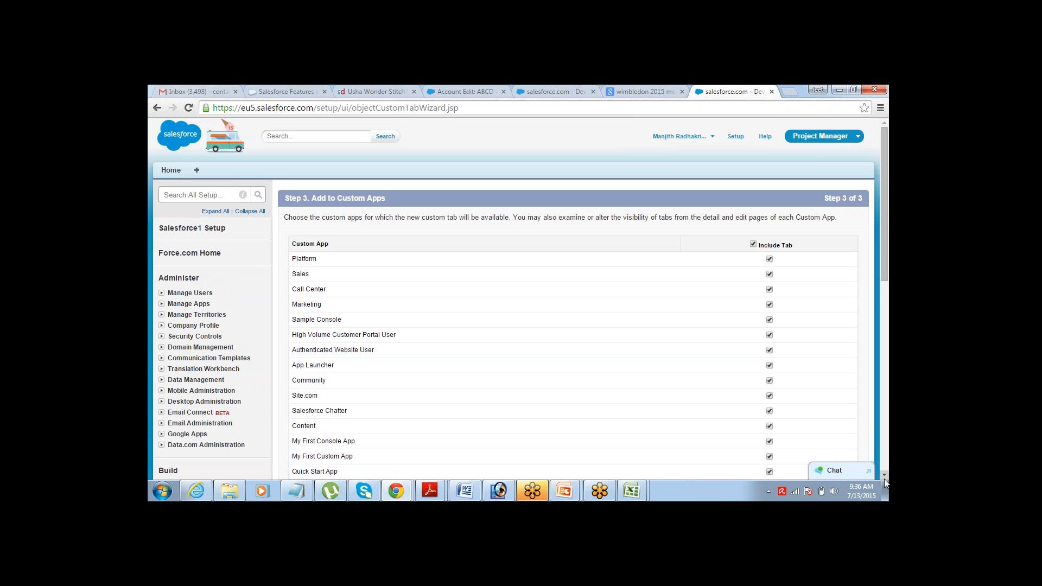
{"action": "left_click", "coordinate": [883, 476]}
{"action": "left_click", "coordinate": [884, 476]}
{"action": "left_click", "coordinate": [884, 476]}
{"action": "left_click", "coordinate": [884, 476]}
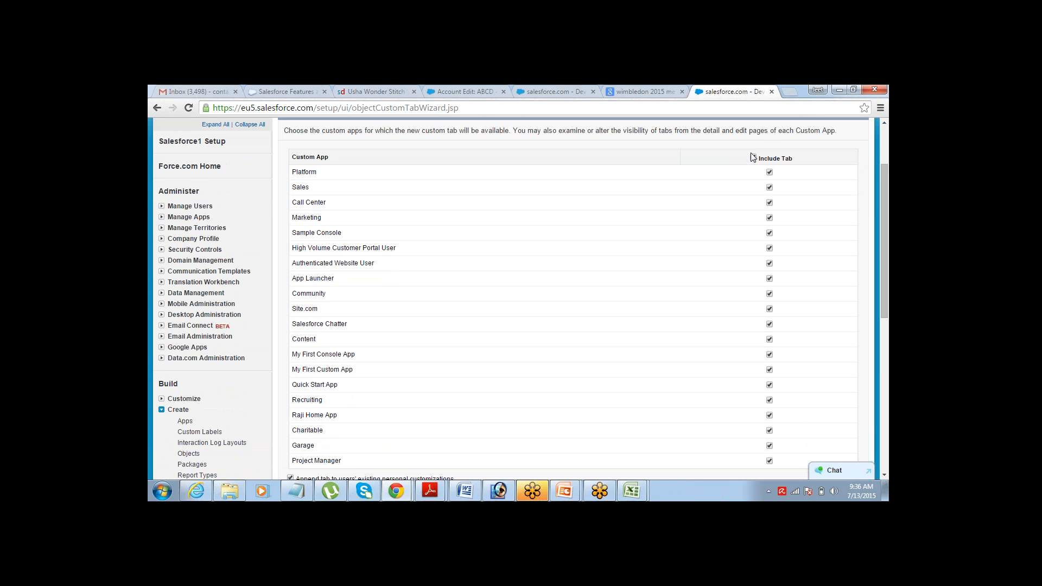
{"action": "left_click", "coordinate": [884, 475]}
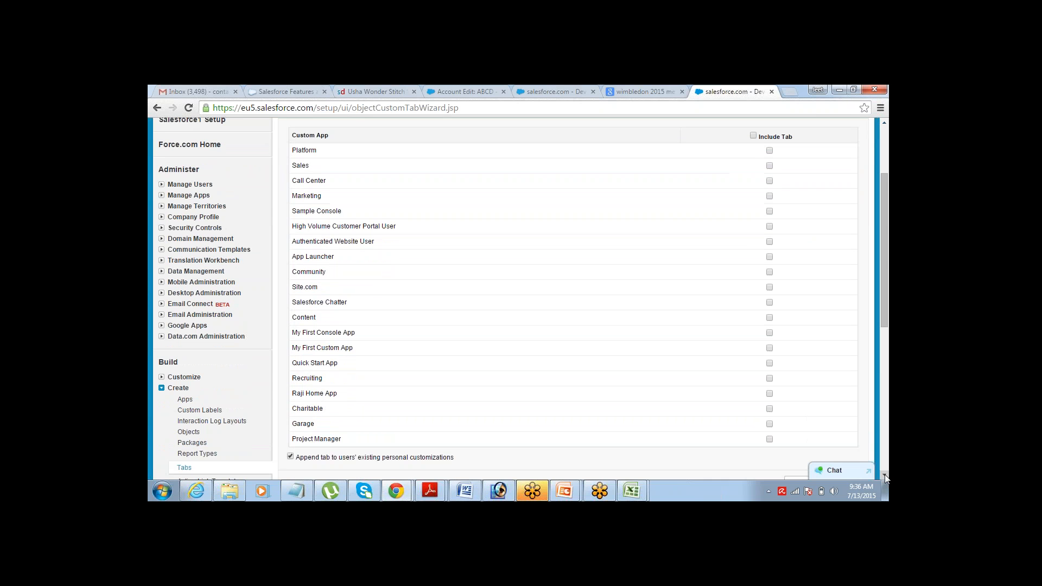
{"action": "left_click", "coordinate": [768, 439]}
{"action": "left_click_drag", "start_coordinate": [292, 439], "coordinate": [342, 438]}
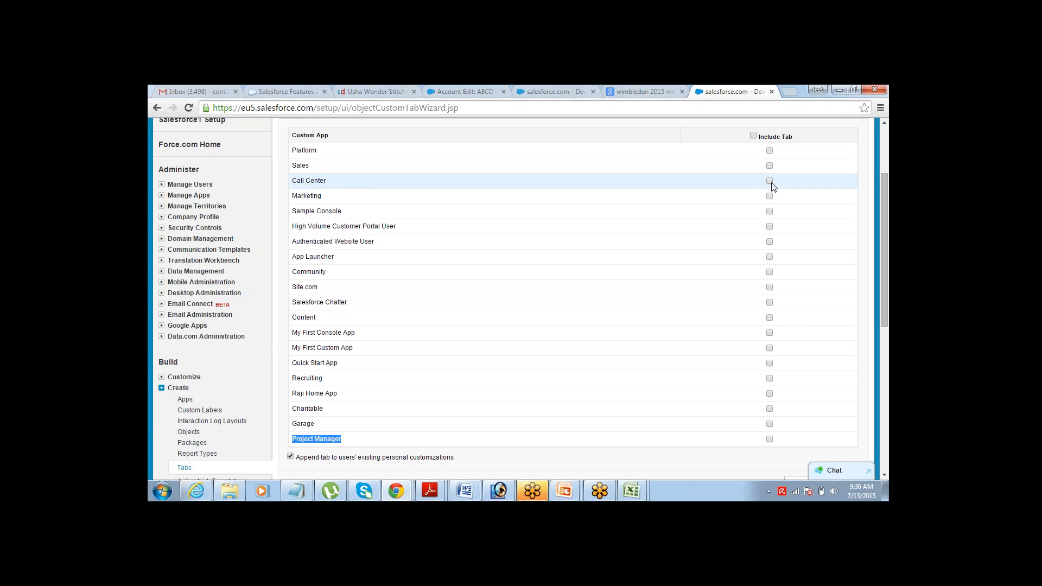
{"action": "left_click", "coordinate": [769, 439]}
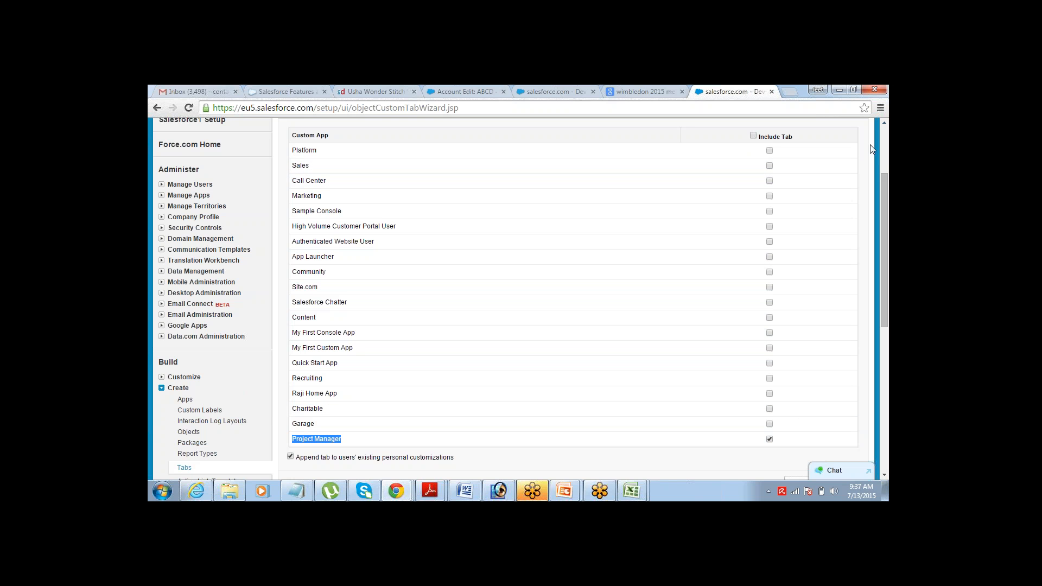
- Save the new Clients tab
{"action": "left_click", "coordinate": [884, 123]}
{"action": "left_click", "coordinate": [884, 124]}
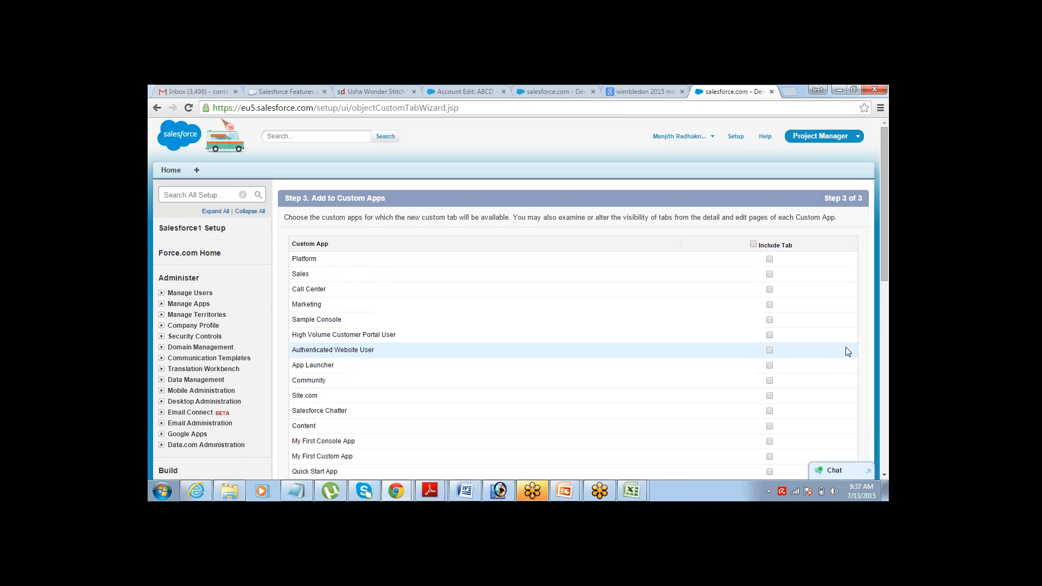
{"action": "left_click", "coordinate": [883, 475]}
{"action": "scroll", "coordinate": [883, 475], "scroll_direction": "down", "scroll_amount": 5}
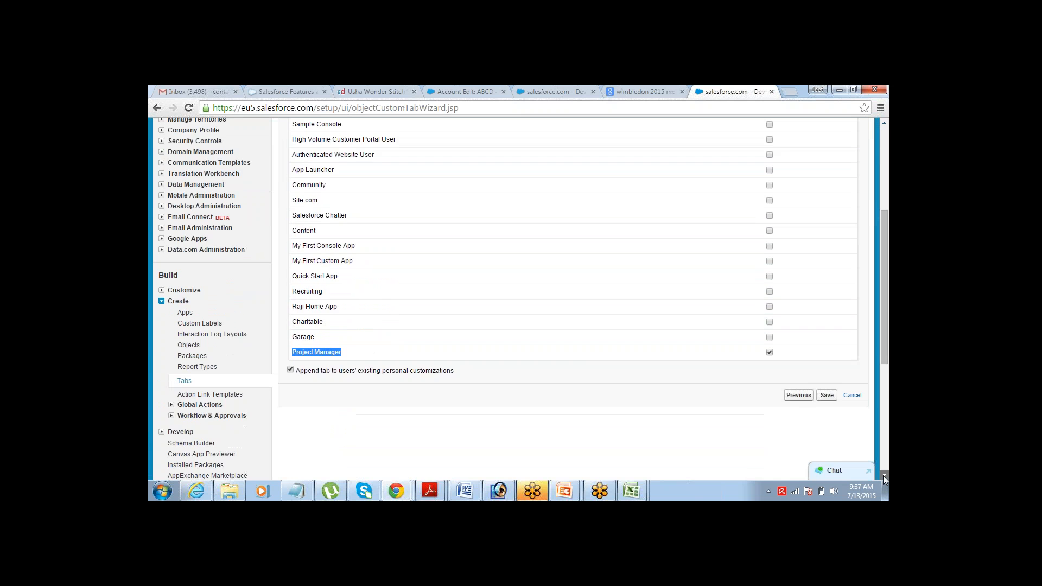
{"action": "left_click", "coordinate": [827, 310]}
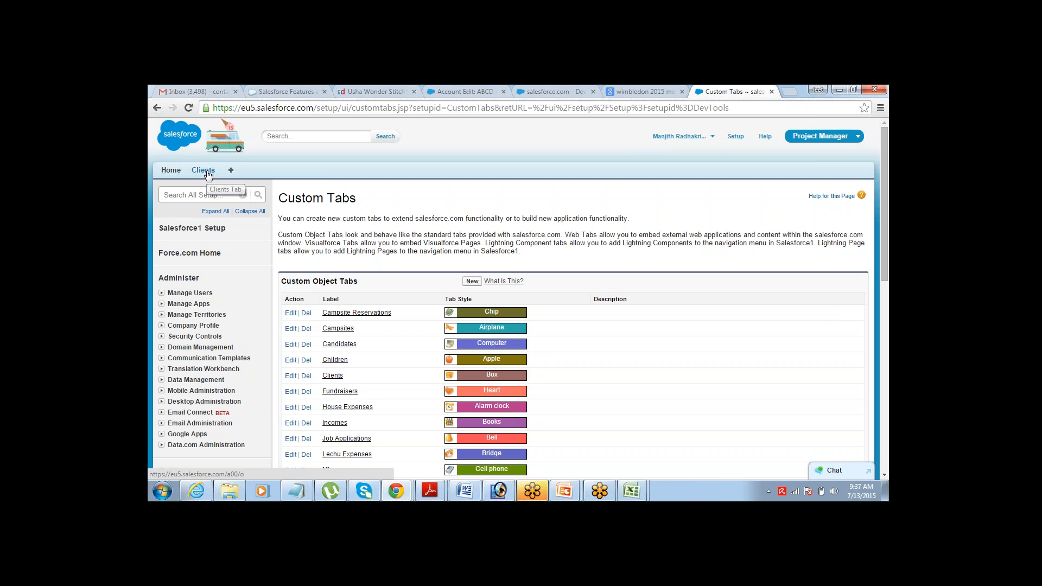
- Start a new Client record named IBM with address ABCD
{"action": "left_click", "coordinate": [204, 173]}
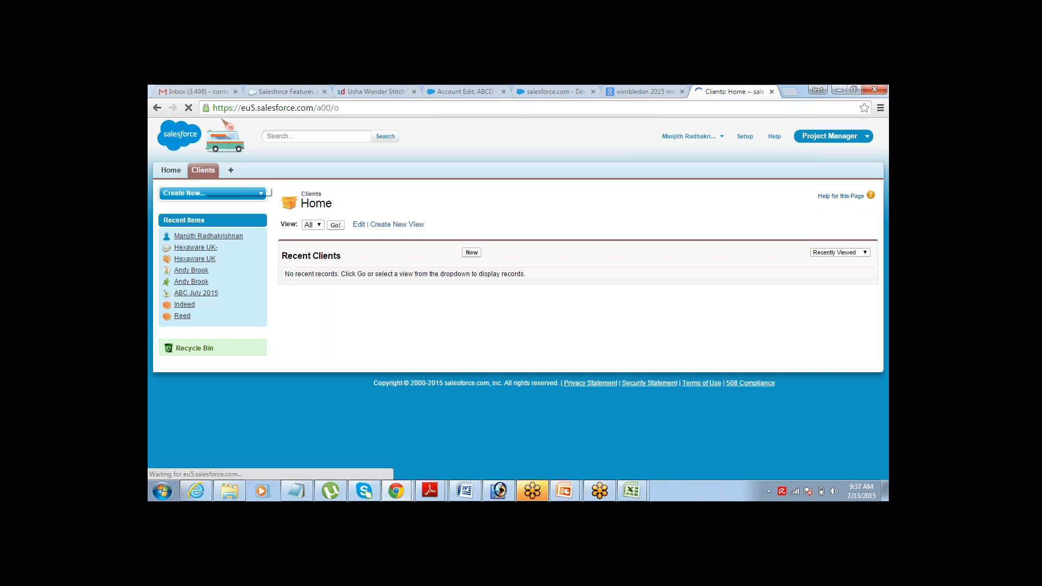
{"action": "left_click", "coordinate": [471, 253]}
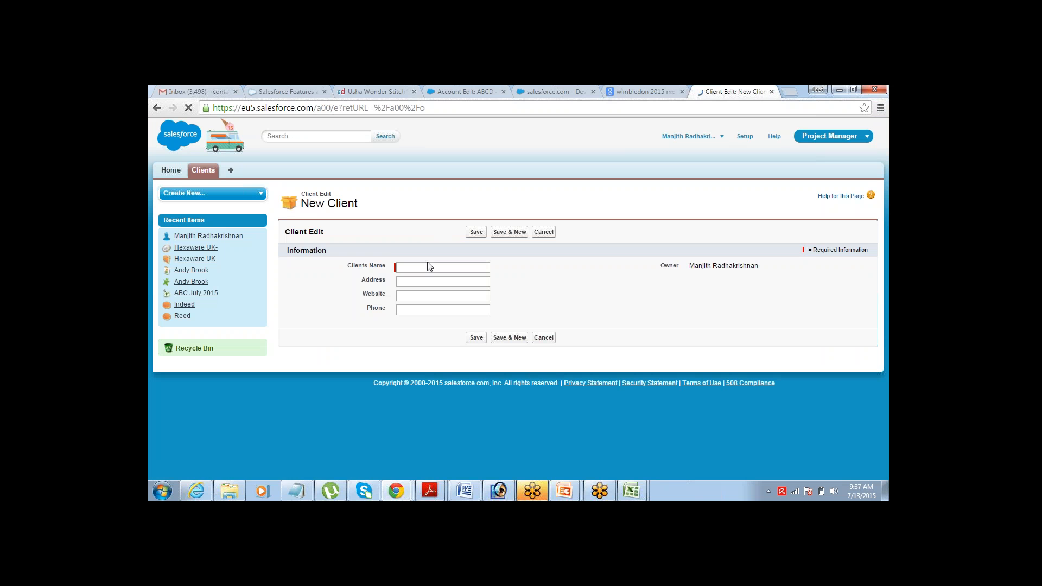
{"action": "type", "text": "IBM"}
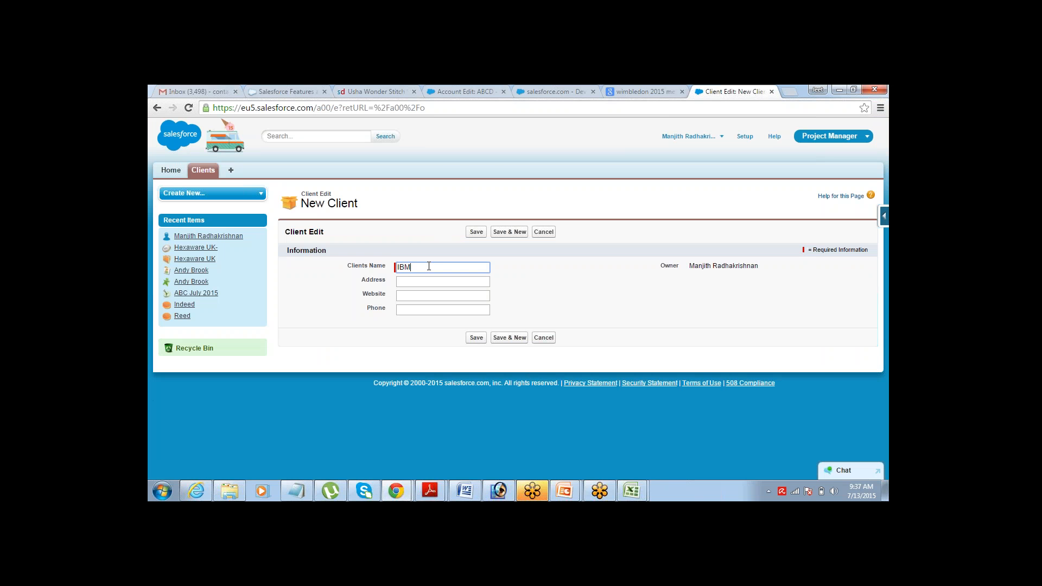
{"action": "key", "text": "Tab"}
{"action": "key", "text": "Tab"}
{"action": "left_click", "coordinate": [425, 280]}
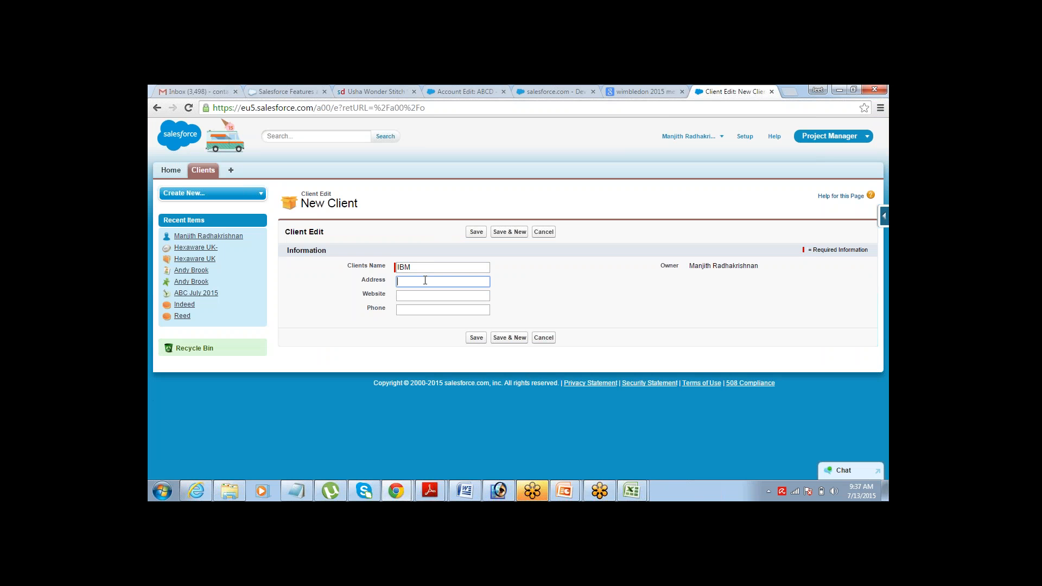
{"action": "type", "text": "ABCD"}
{"action": "key", "text": "Tab"}
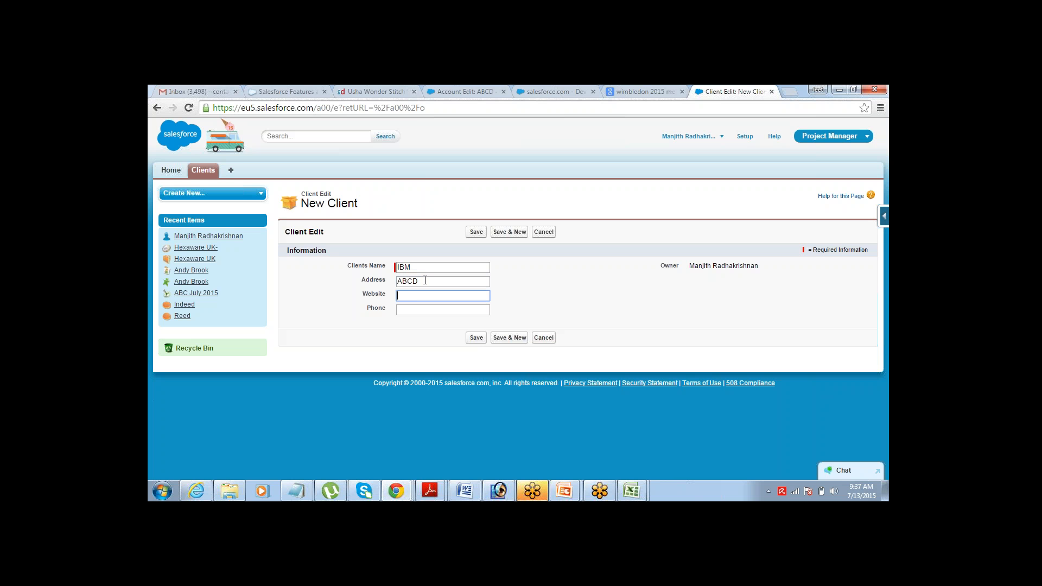
{"action": "type", "text": "www.ibmglobal.com"}
{"action": "key", "text": "Tab"}
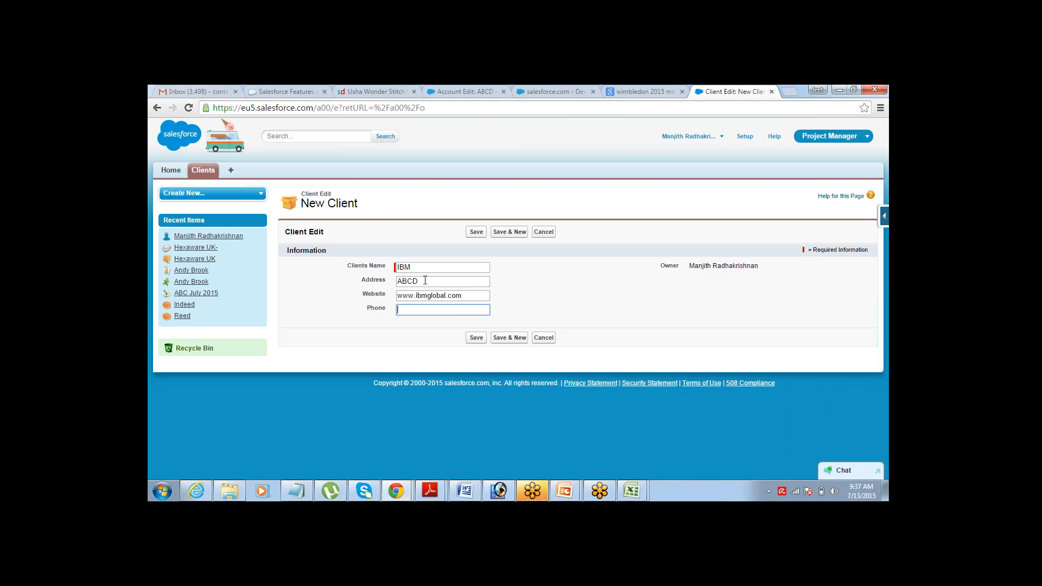
{"action": "key", "text": "Tab"}
{"action": "left_click", "coordinate": [476, 232]}
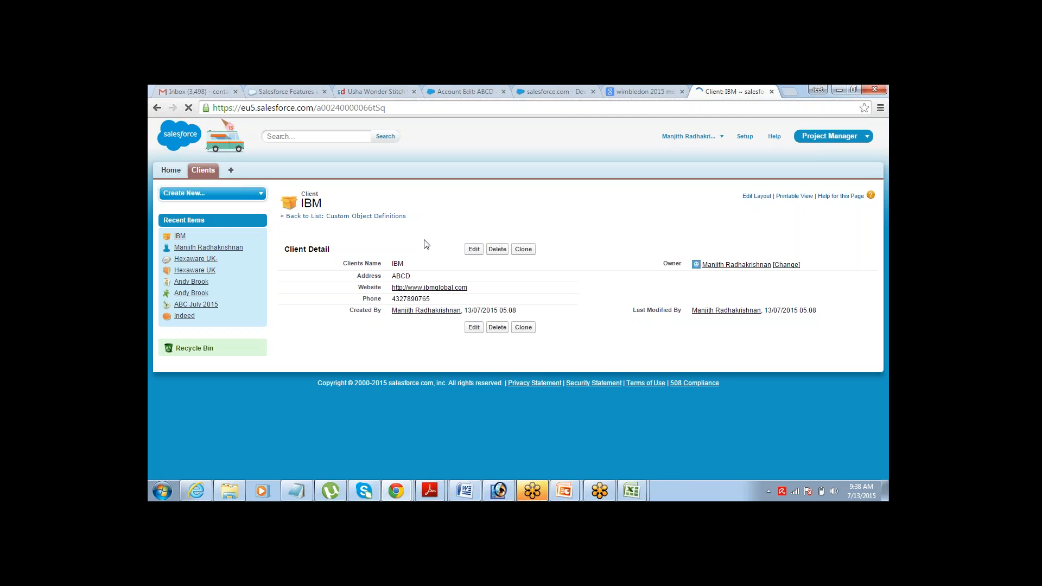
{"action": "left_click", "coordinate": [208, 177]}
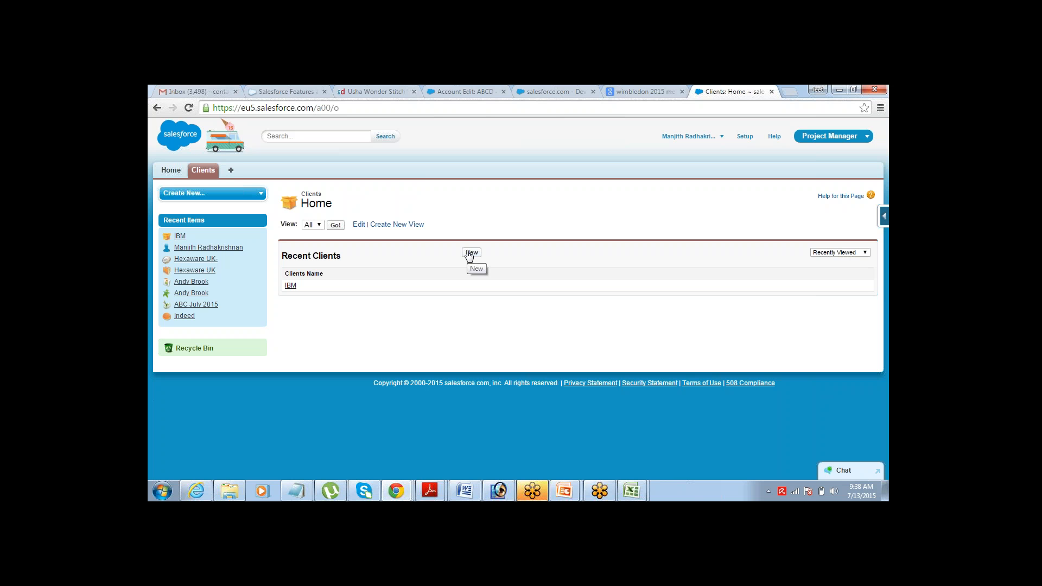
{"action": "left_click", "coordinate": [297, 495]}
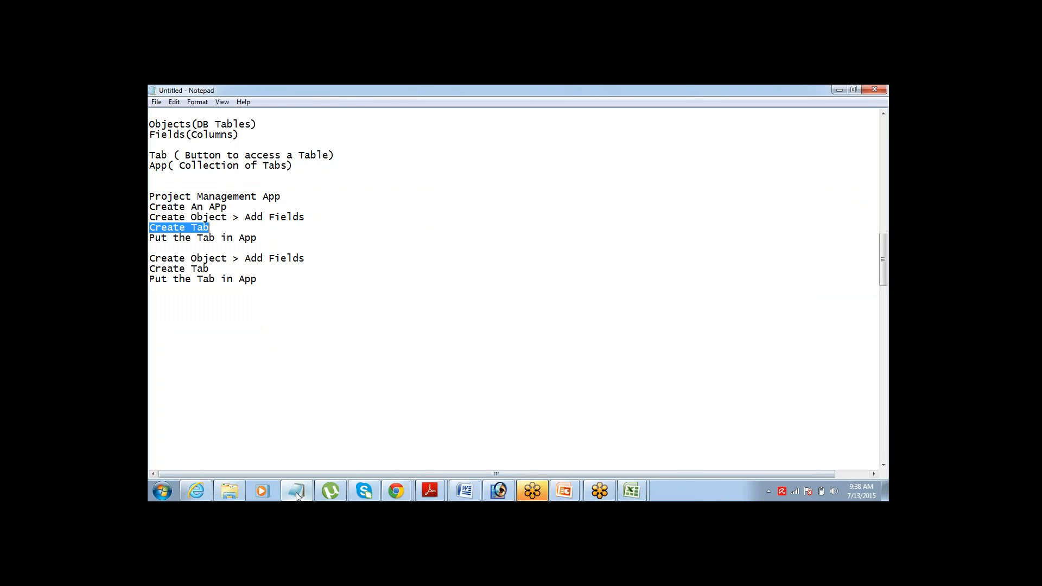
- Minimise the Notepad notes so the Salesforce Clients home page is back in view
{"action": "left_click", "coordinate": [297, 494]}
{"action": "left_click", "coordinate": [297, 495]}
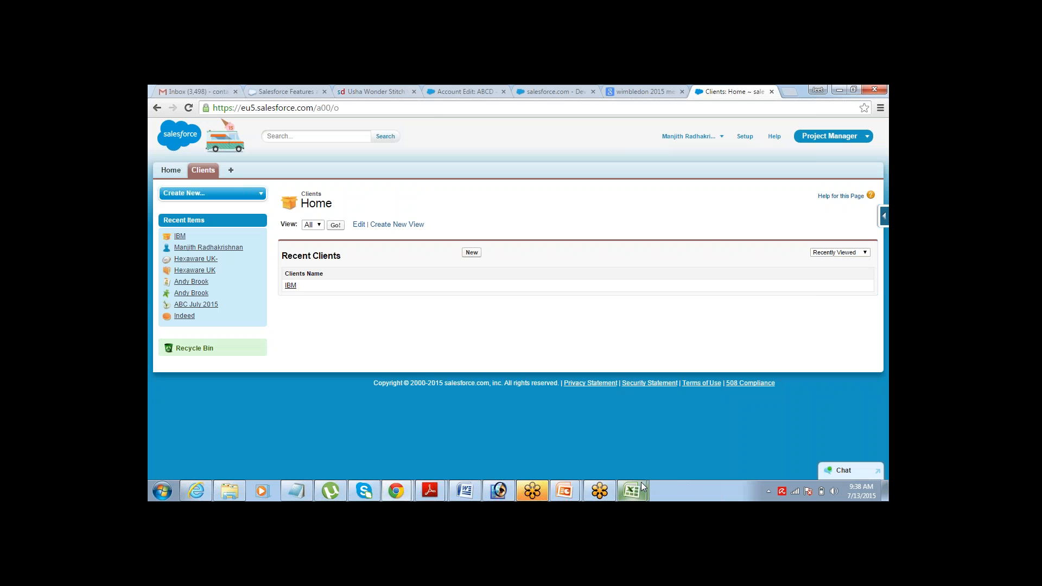
- Go to Setup's Build > Create > Objects list of custom objects
{"action": "mouse_move", "coordinate": [643, 487]}
{"action": "left_click", "coordinate": [745, 140]}
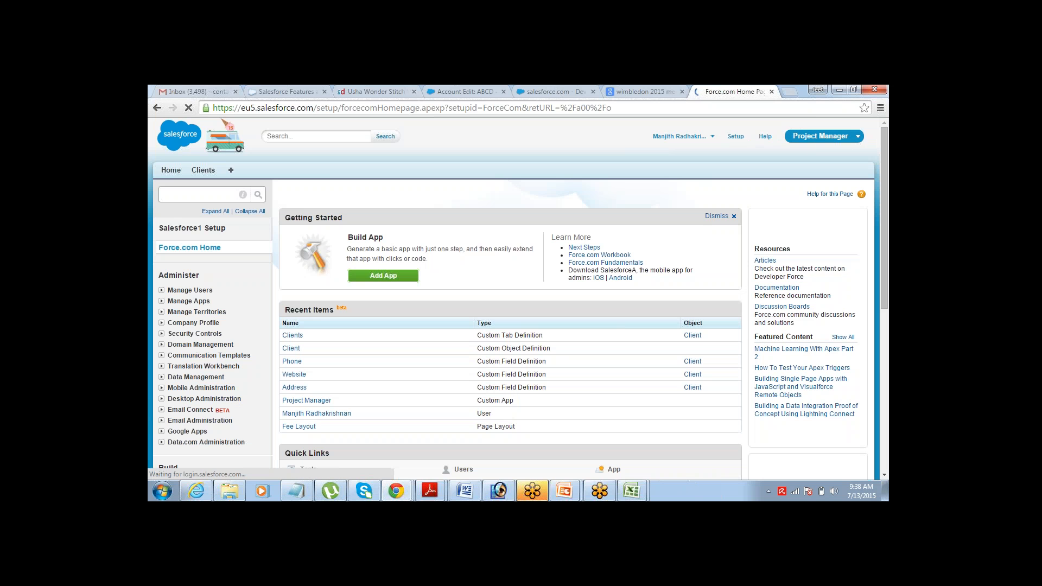
{"action": "scroll", "coordinate": [884, 476], "scroll_direction": "down", "scroll_amount": 4}
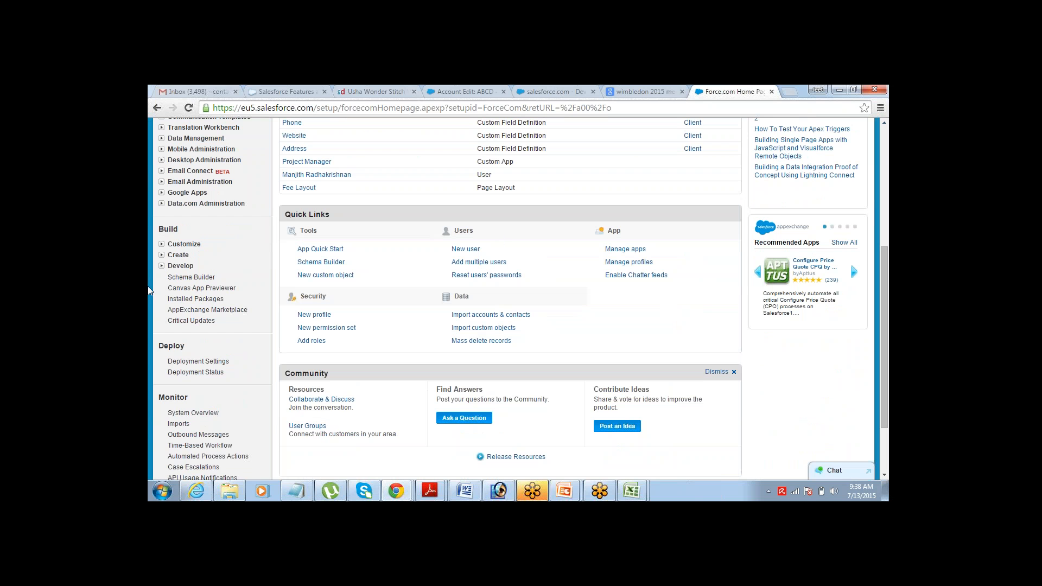
{"action": "left_click", "coordinate": [161, 255]}
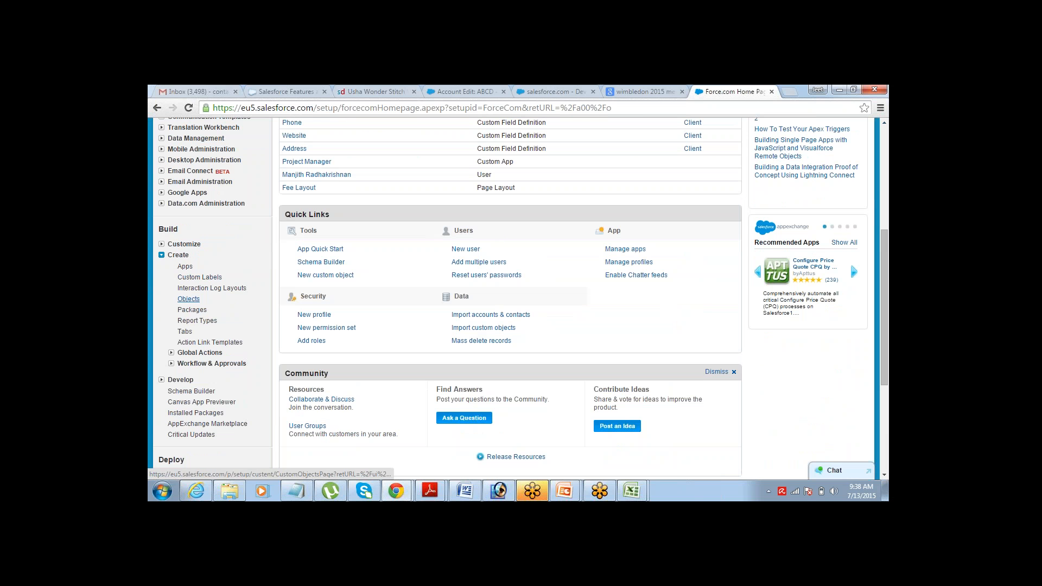
{"action": "left_click", "coordinate": [185, 300]}
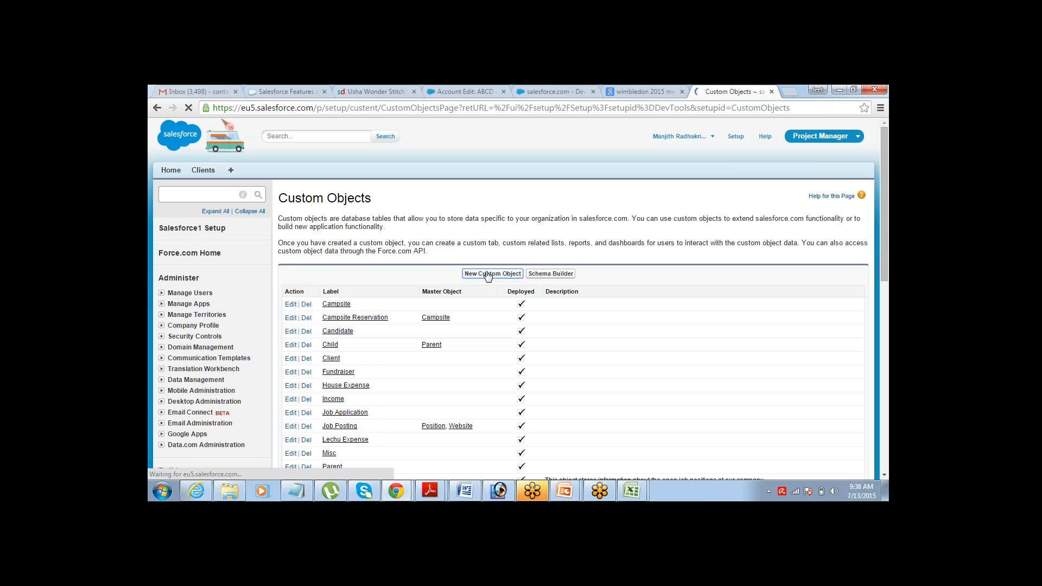
- Create and save a custom object labelled Project with plural label Projects
{"action": "left_click", "coordinate": [487, 275]}
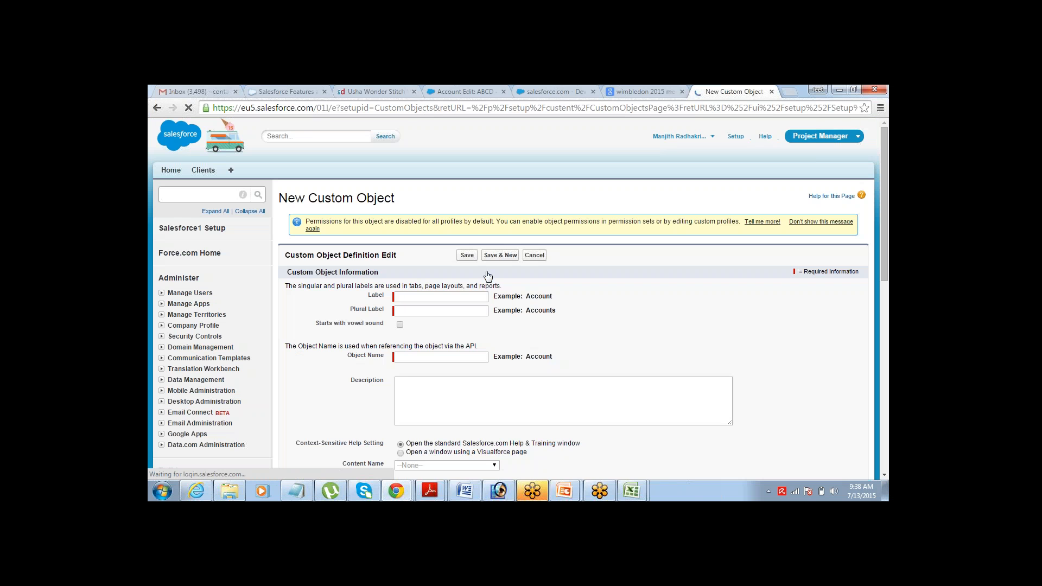
{"action": "left_click", "coordinate": [464, 297]}
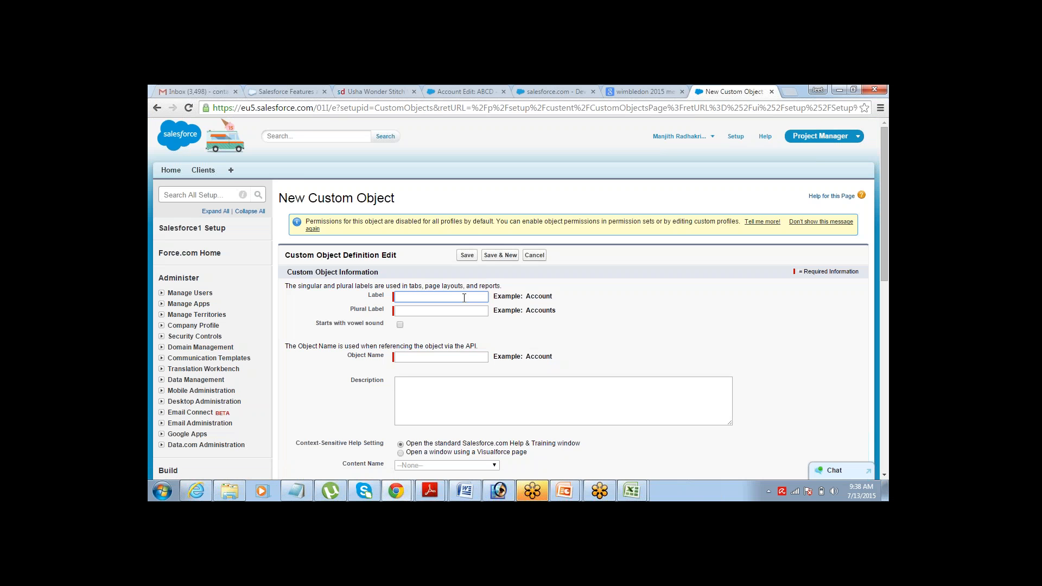
{"action": "type", "text": "Project"}
{"action": "key", "text": "Tab"}
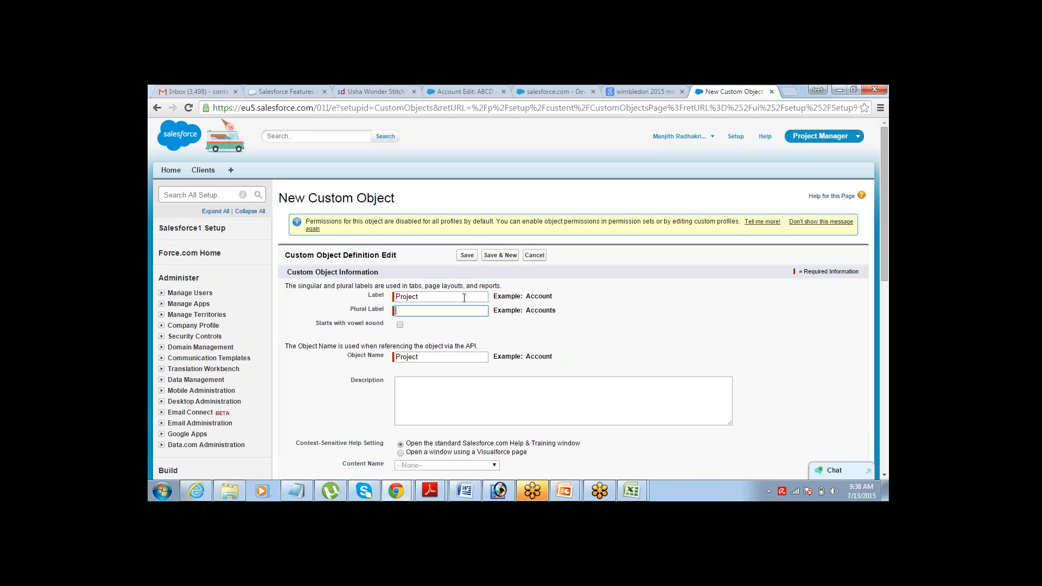
{"action": "type", "text": "Projects"}
{"action": "left_click", "coordinate": [467, 256]}
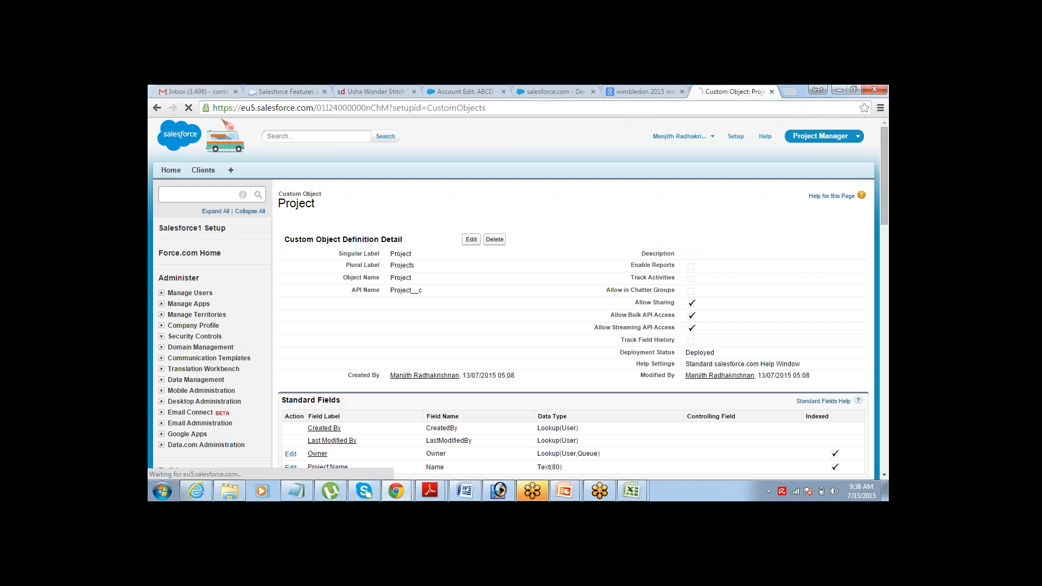
- Start a new custom field on Project and choose the Date data type
{"action": "scroll", "coordinate": [880, 474], "scroll_direction": "down", "scroll_amount": 4}
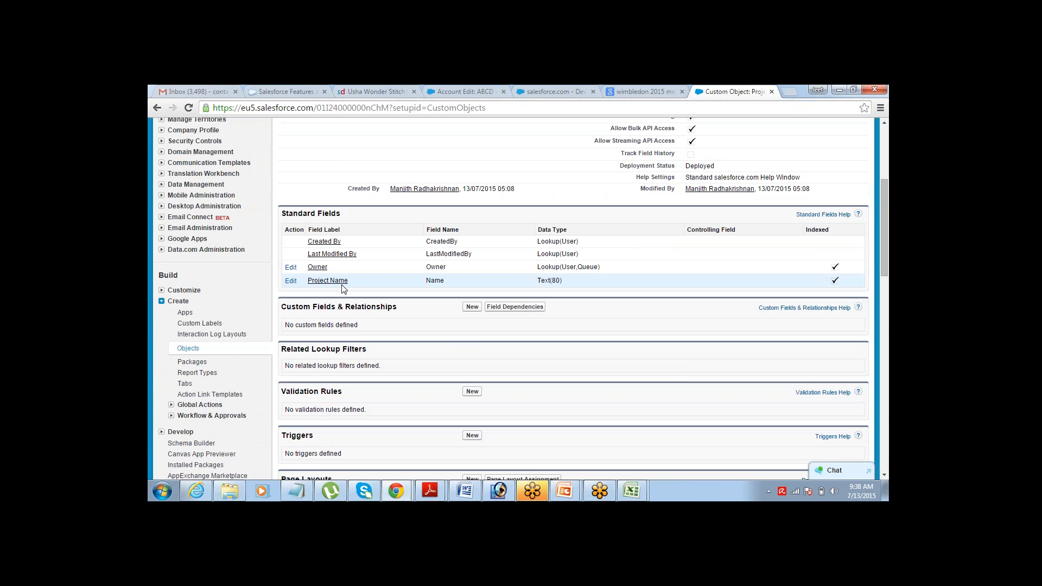
{"action": "left_click", "coordinate": [472, 307]}
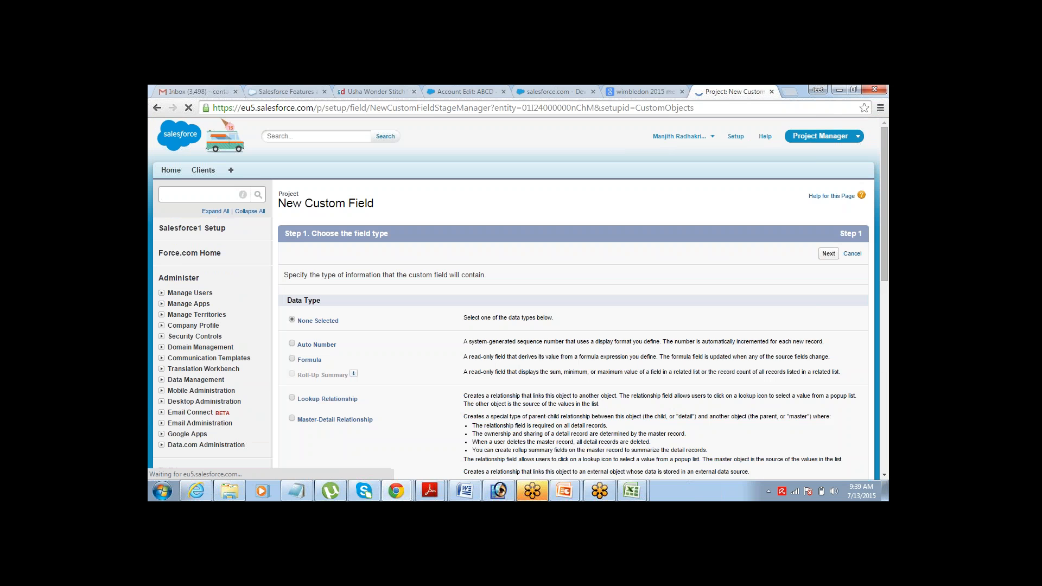
{"action": "left_click", "coordinate": [883, 474]}
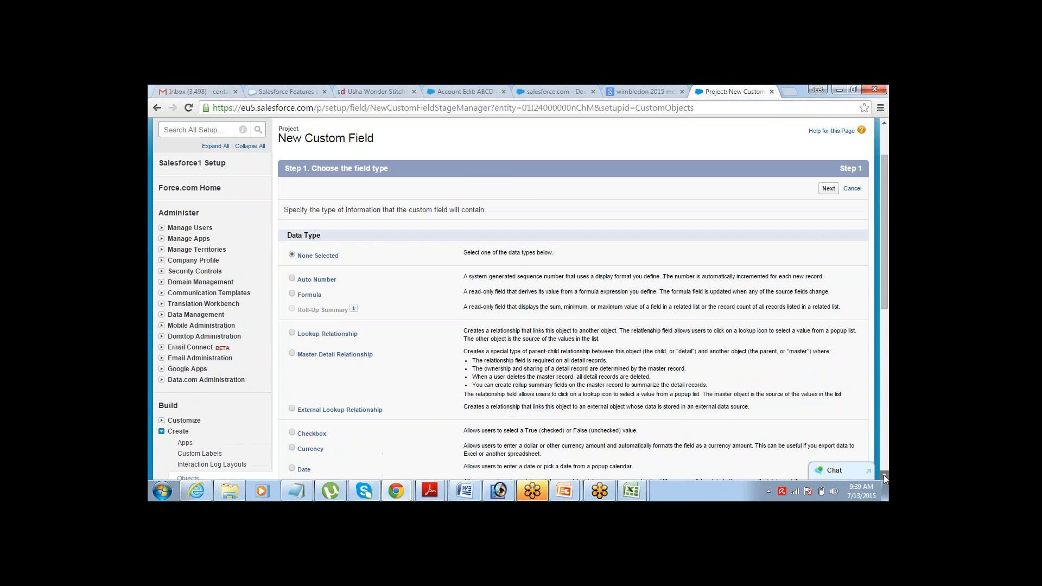
{"action": "left_click", "coordinate": [883, 474]}
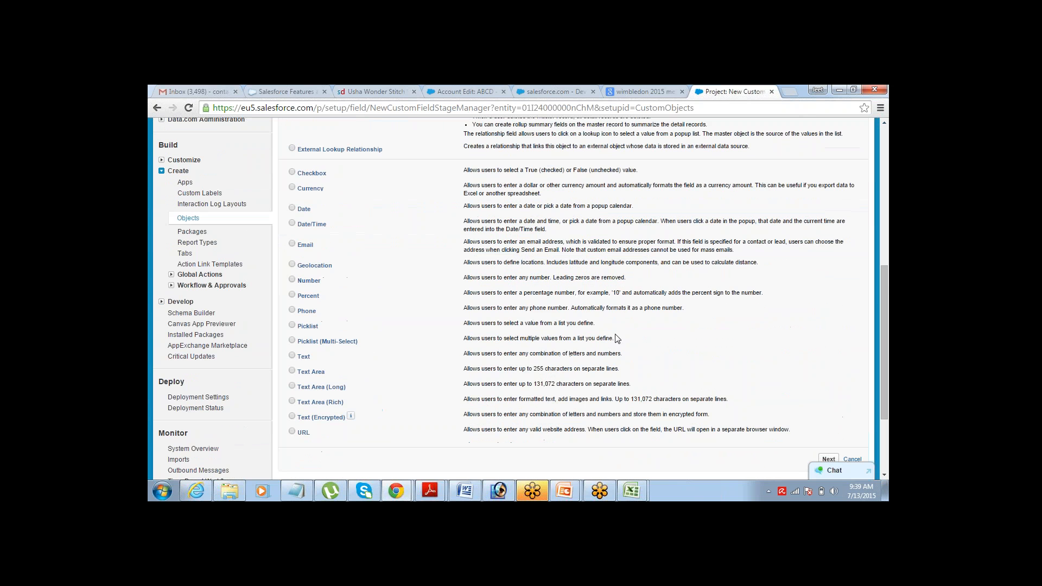
{"action": "left_click", "coordinate": [293, 207]}
{"action": "left_click", "coordinate": [830, 458]}
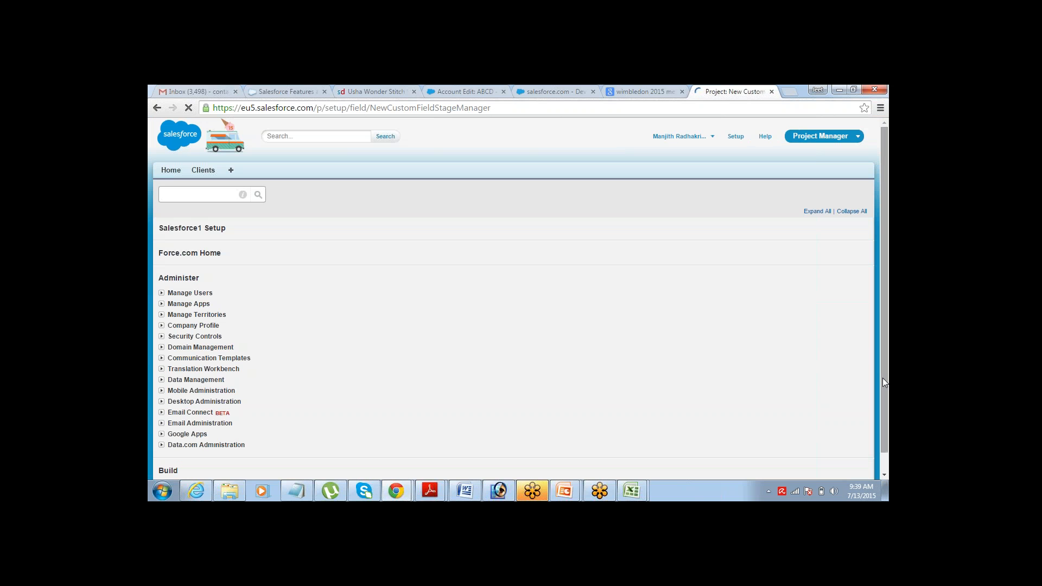
{"action": "left_click_drag", "start_coordinate": [882, 378], "coordinate": [846, 279]}
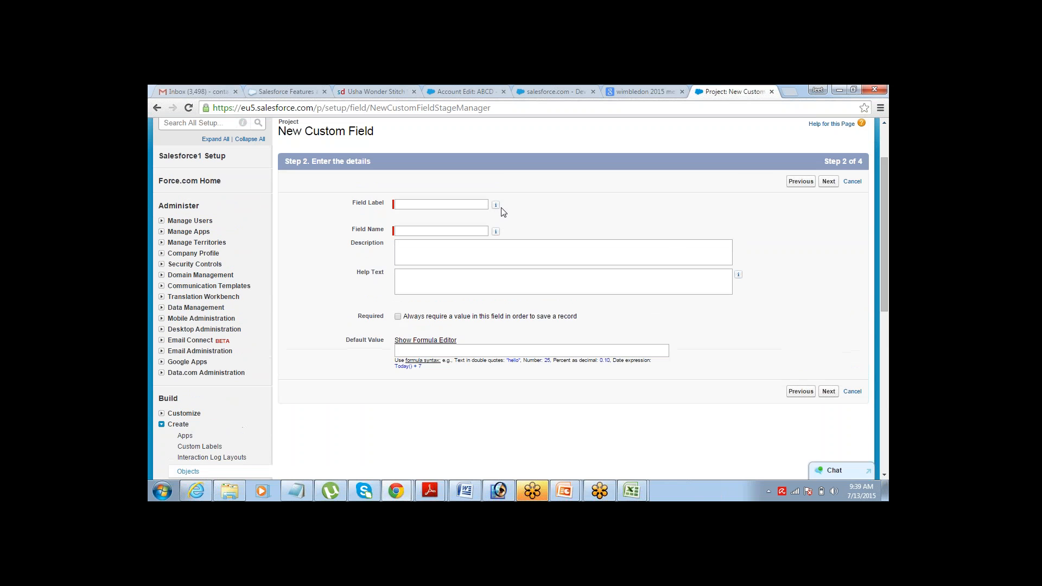
- Label the field Start Date, make it visible to all profiles, keep Project Layout, and save
{"action": "left_click", "coordinate": [468, 205]}
{"action": "type", "text": "ST"}
{"action": "key", "text": "BackSpace"}
{"action": "key", "text": "BackSpace"}
{"action": "key", "text": "BackSpace"}
{"action": "type", "text": "tart Date"}
{"action": "key", "text": "Tab"}
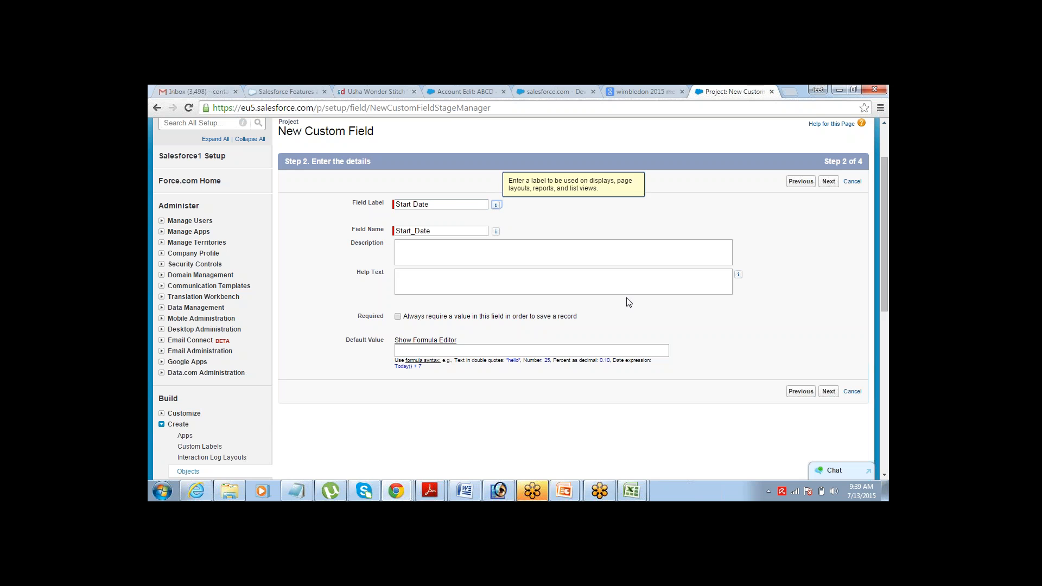
{"action": "left_click", "coordinate": [829, 183]}
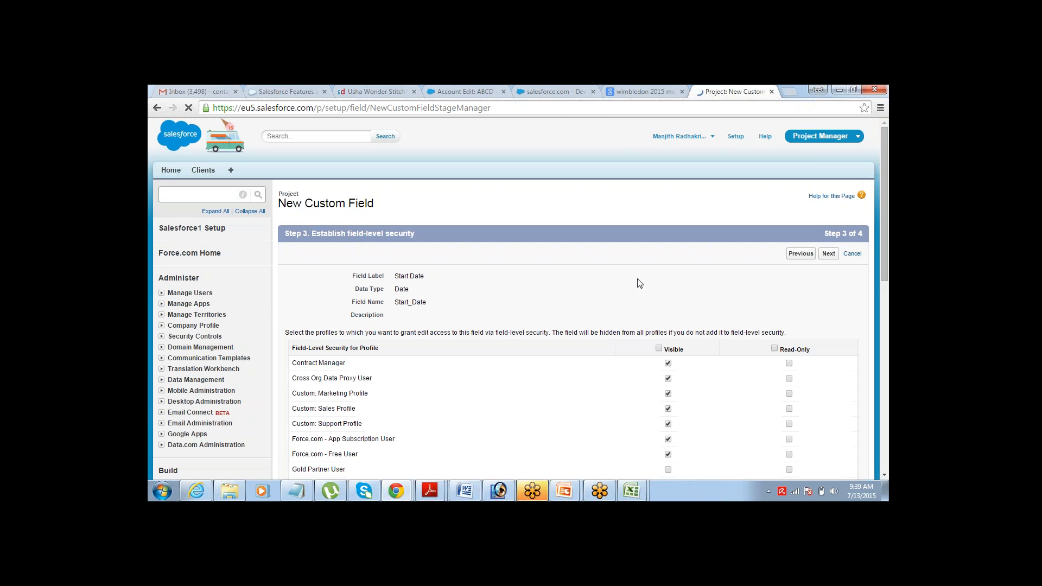
{"action": "left_click", "coordinate": [659, 349]}
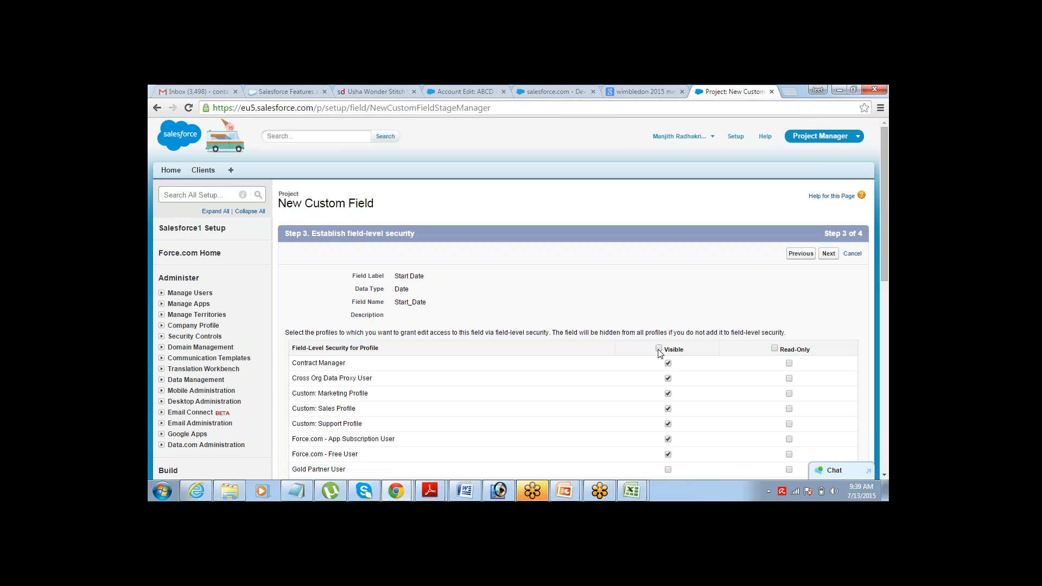
{"action": "left_click", "coordinate": [830, 253]}
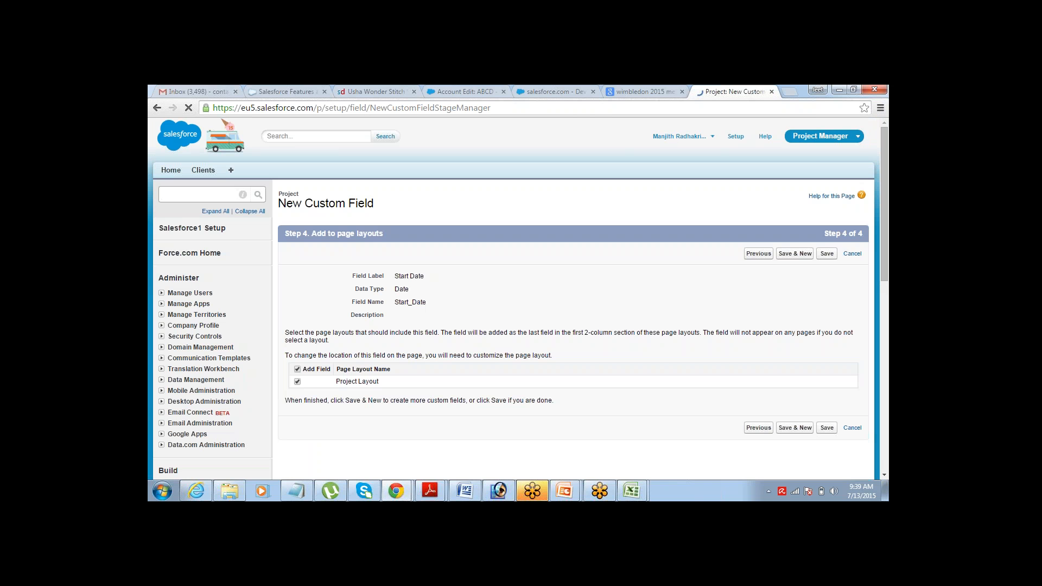
{"action": "left_click", "coordinate": [827, 253]}
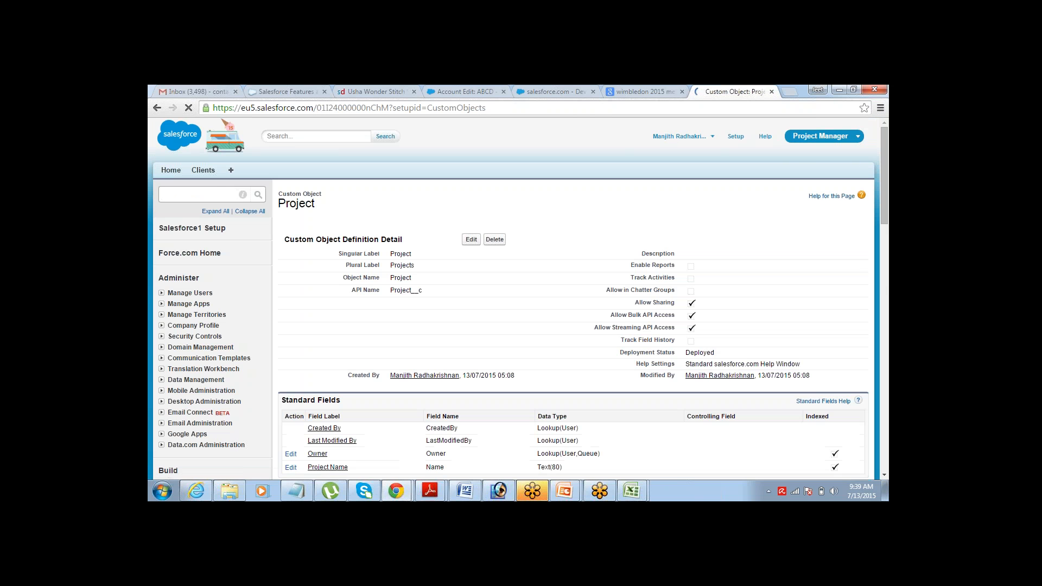
- Start another new Project custom field with the Date data type
{"action": "left_click", "coordinate": [884, 475]}
{"action": "scroll", "coordinate": [885, 474], "scroll_direction": "down", "scroll_amount": 3}
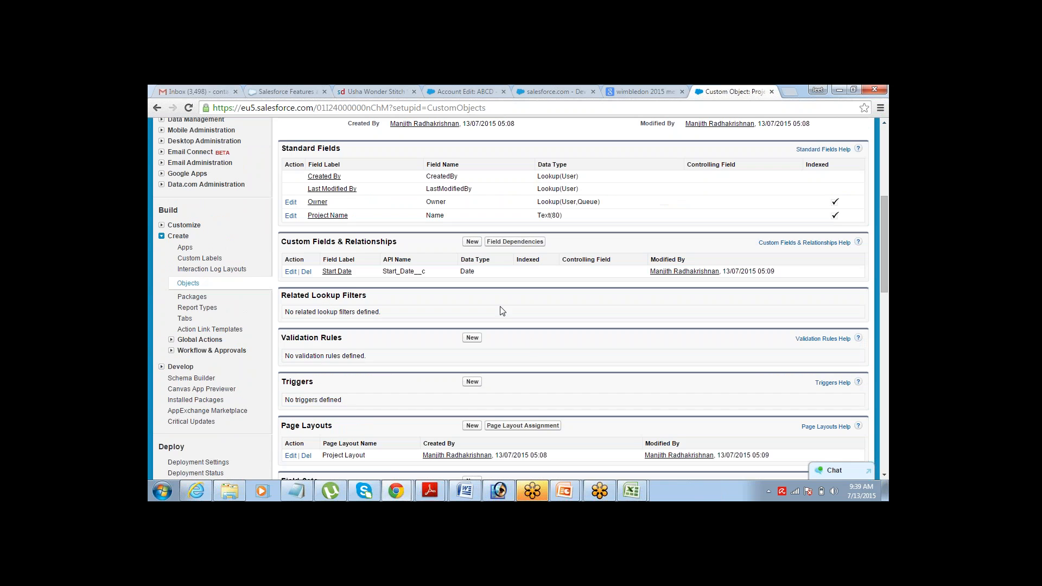
{"action": "left_click", "coordinate": [471, 243]}
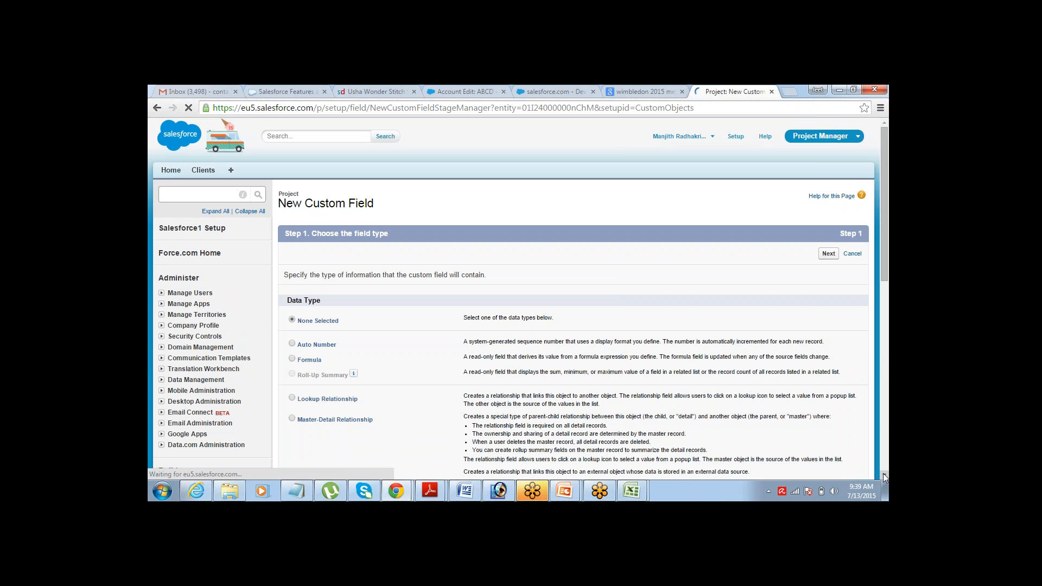
{"action": "scroll", "coordinate": [884, 476], "scroll_direction": "down", "scroll_amount": 4}
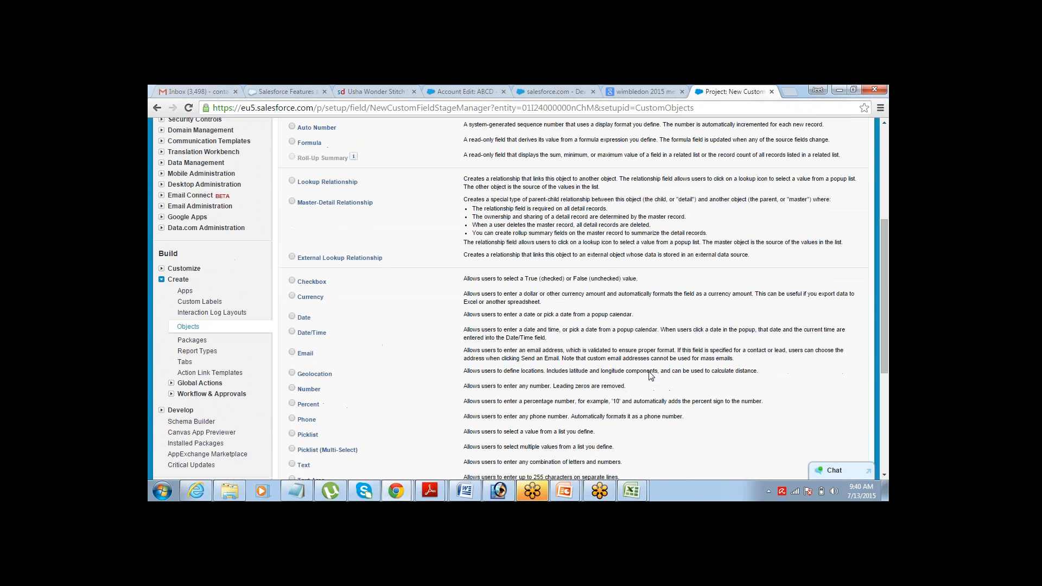
{"action": "left_click", "coordinate": [292, 317]}
{"action": "left_click", "coordinate": [884, 476]}
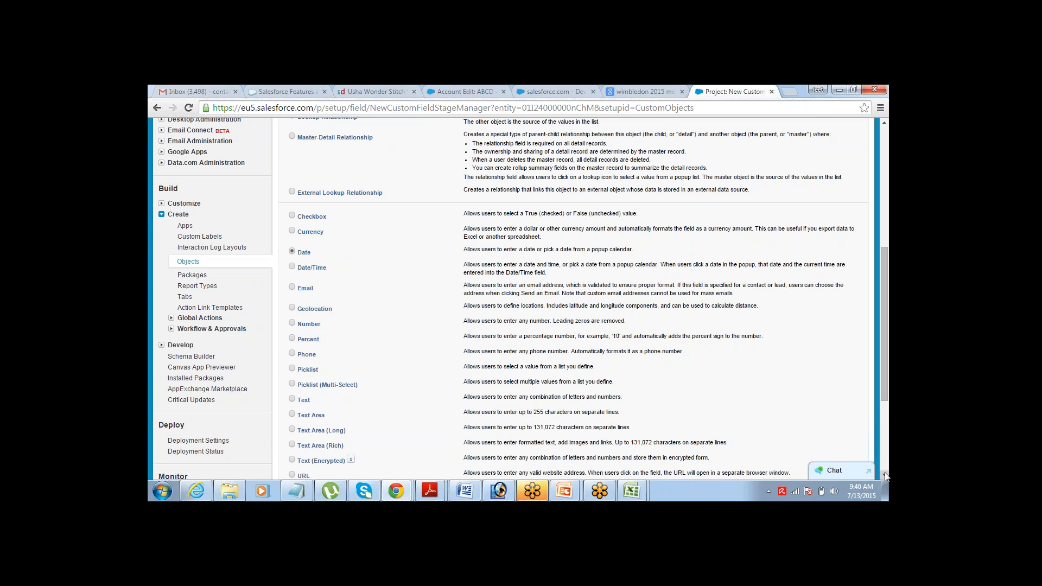
{"action": "scroll", "coordinate": [885, 476], "scroll_direction": "down", "scroll_amount": 3}
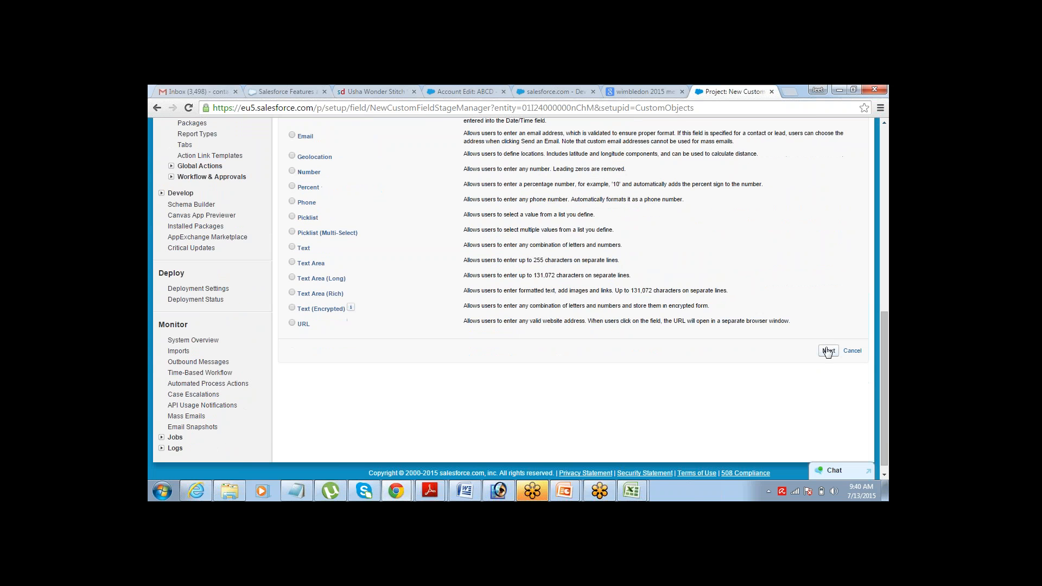
{"action": "left_click", "coordinate": [827, 351]}
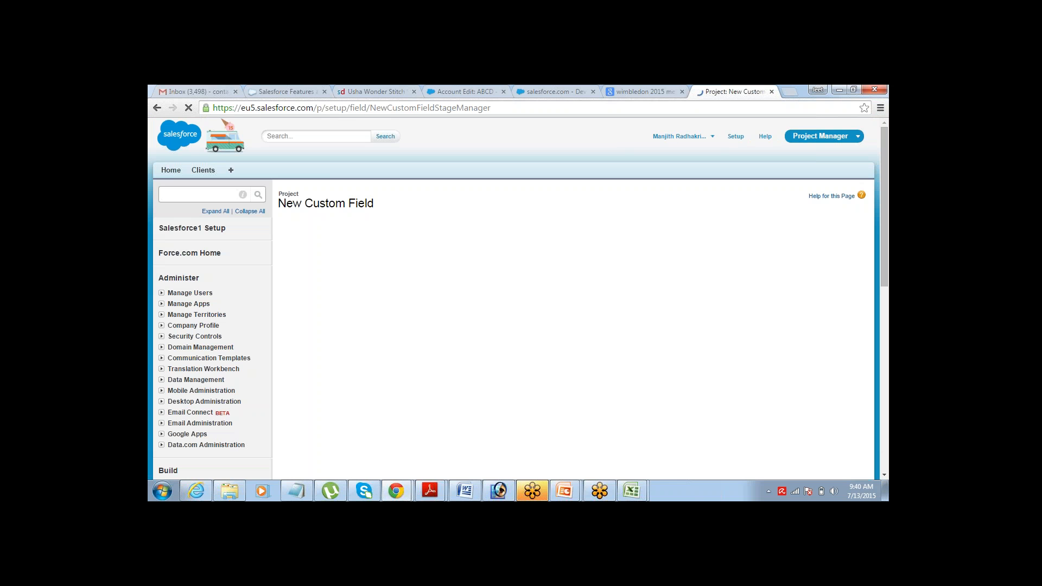
- Give the field label End Date and field name EndDate, and submit the details step
{"action": "left_click", "coordinate": [478, 276]}
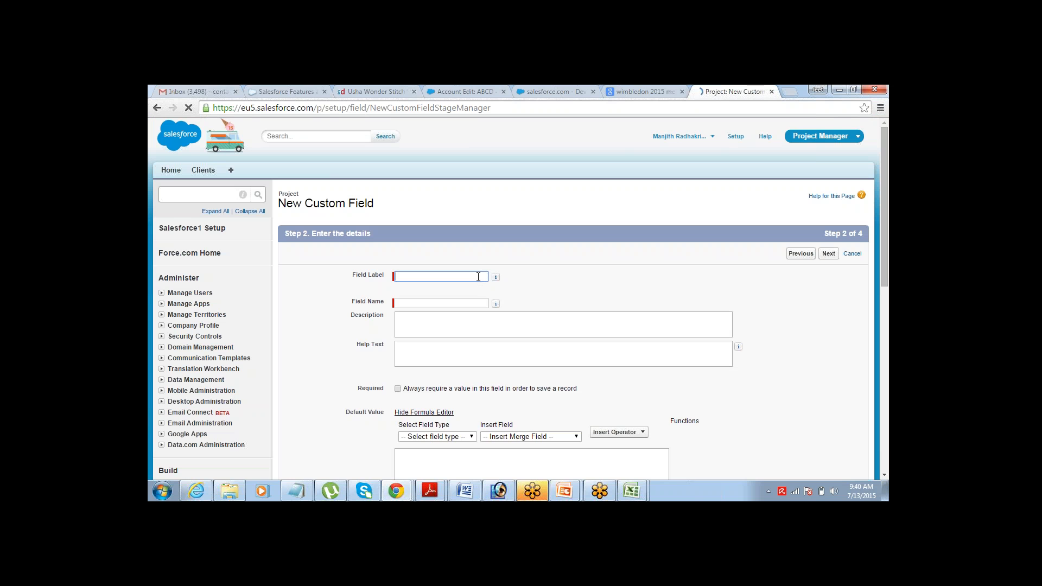
{"action": "type", "text": "End"}
{"action": "key", "text": "ctrl+d"}
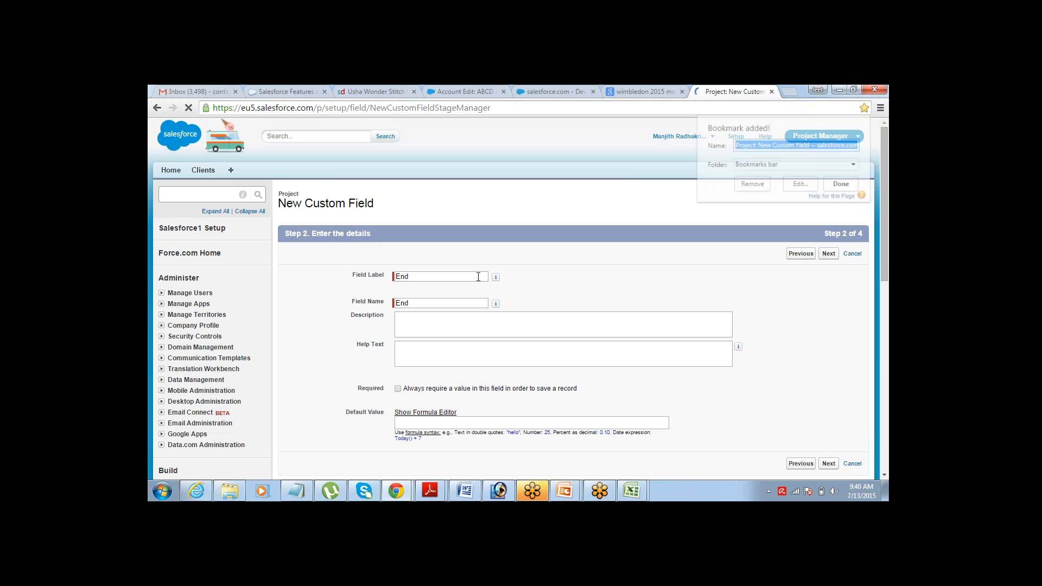
{"action": "left_click", "coordinate": [428, 279]}
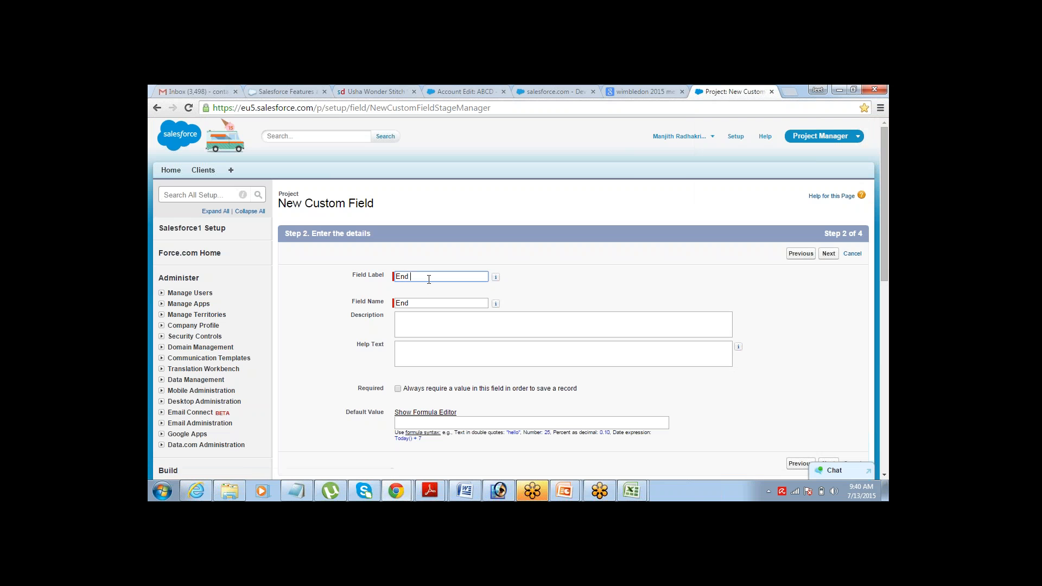
{"action": "type", "text": "Date"}
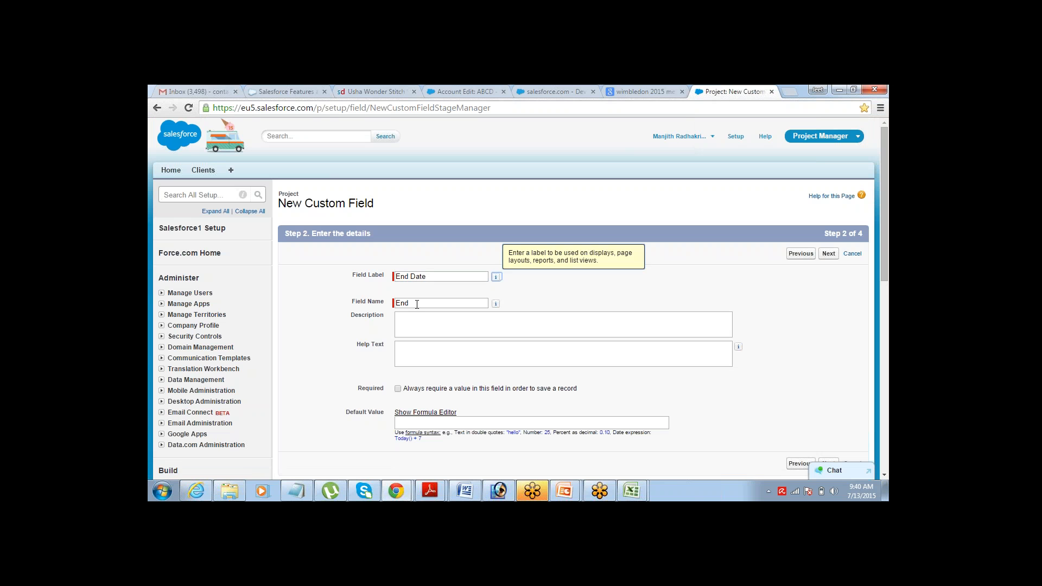
{"action": "left_click", "coordinate": [417, 304]}
{"action": "type", "text": "Date"}
{"action": "mouse_move", "coordinate": [497, 304]}
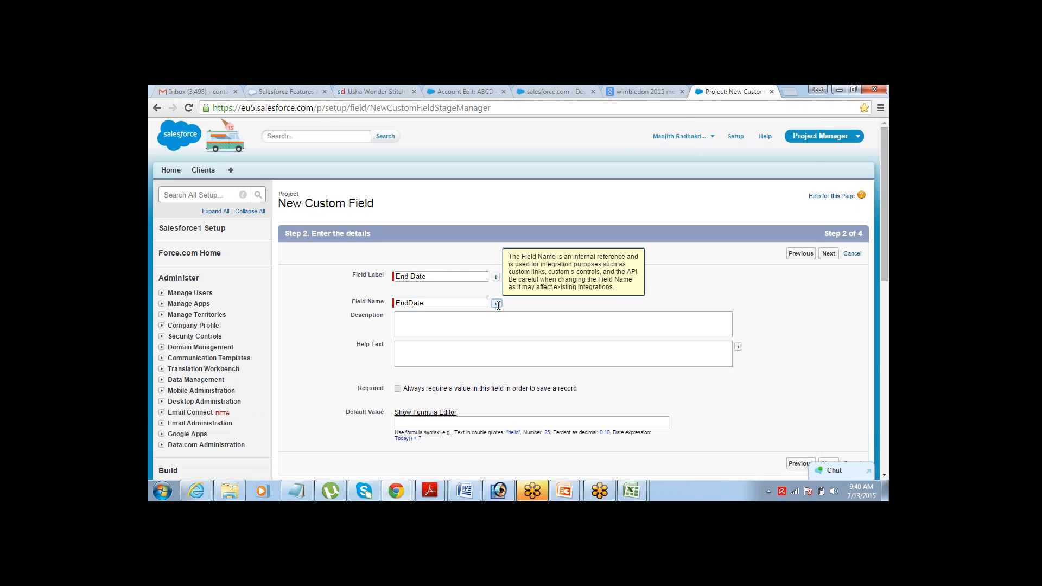
{"action": "left_click", "coordinate": [827, 254]}
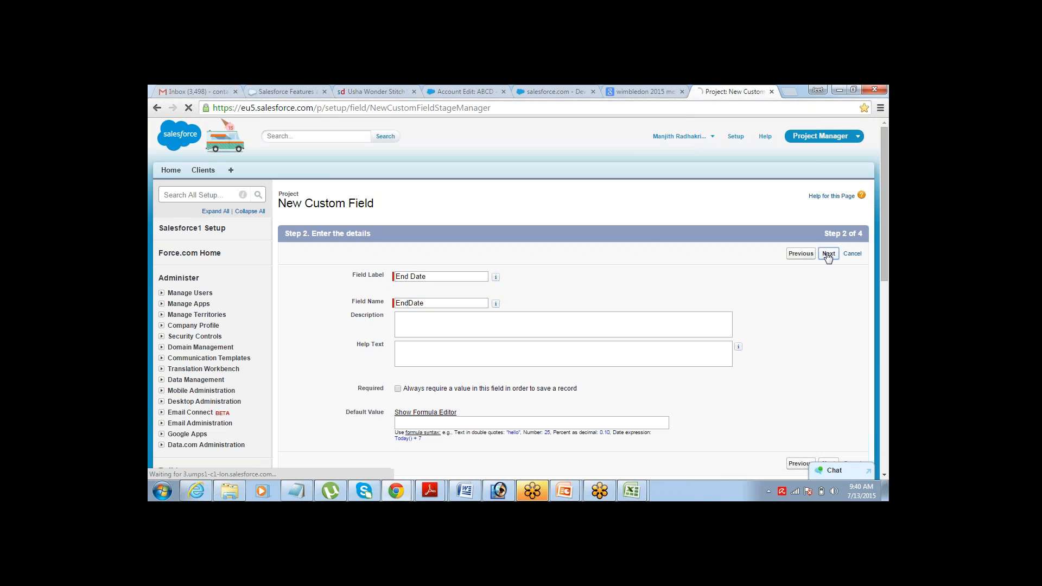